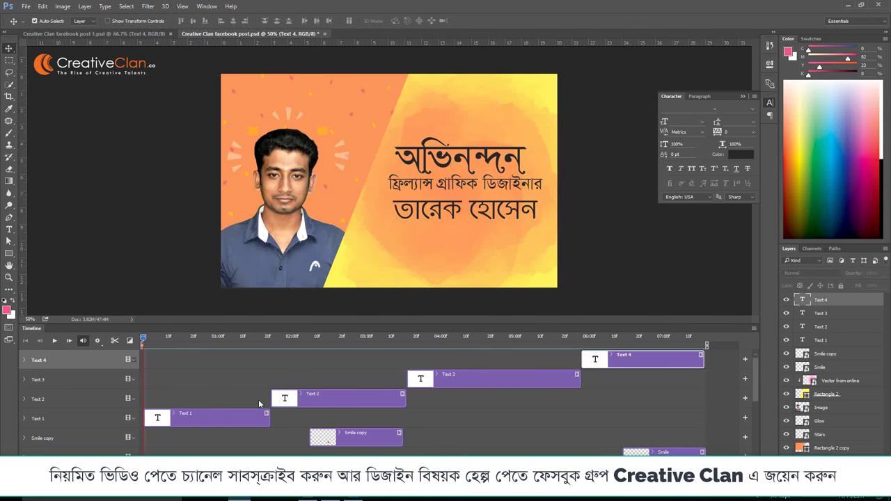
Play the text animation, then switch to the Creative Clan facebook post 1.psd document
scroll(315, 355, down, 2)
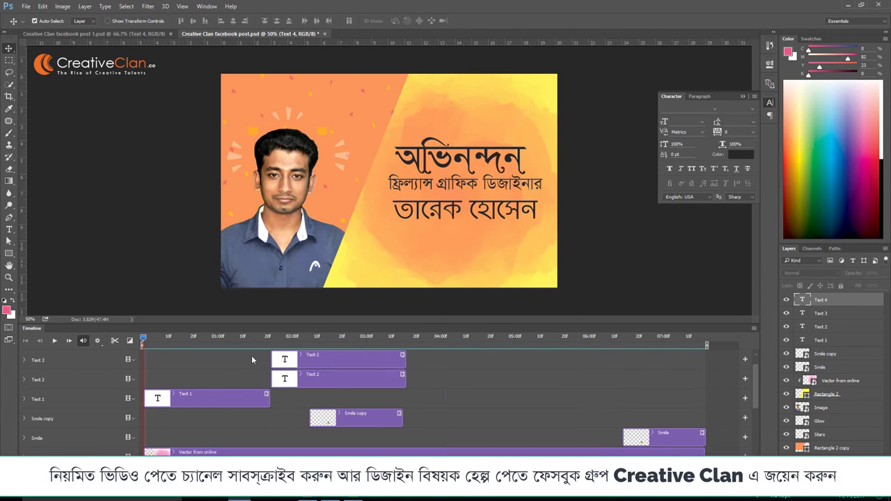
scroll(251, 355, up, 2)
key(space)
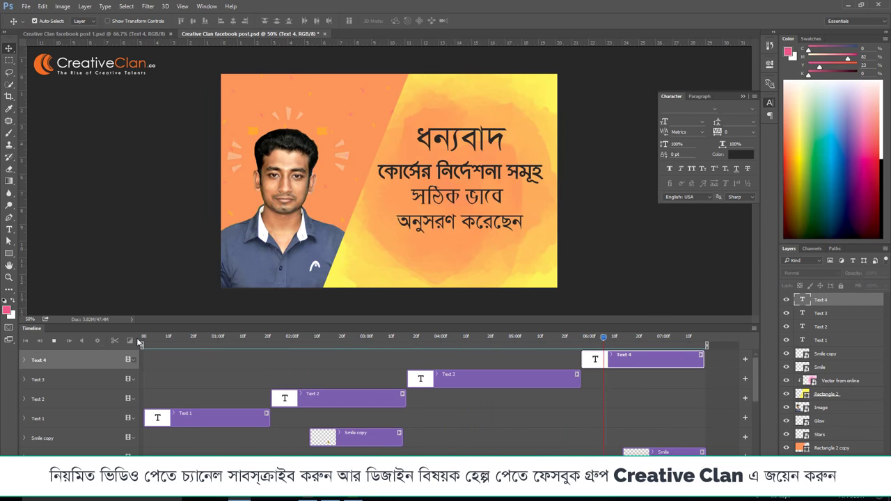
click(99, 35)
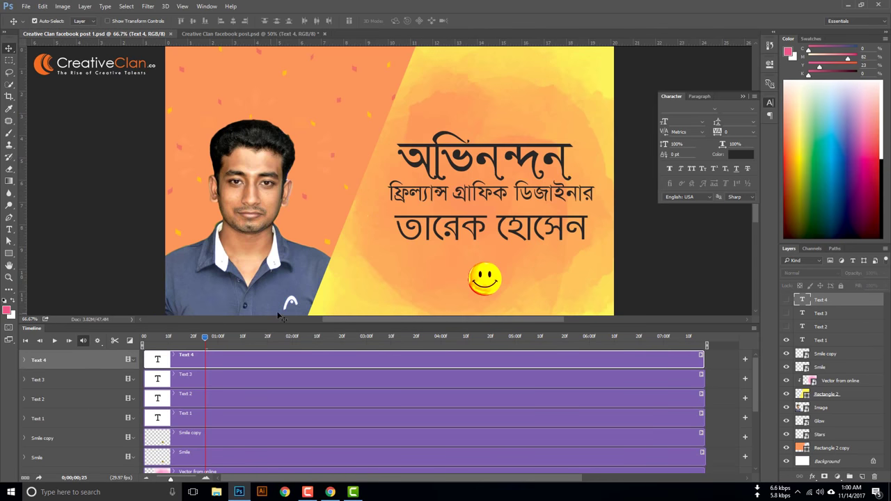
Close the Timeline and Character panels, then bring up the Creative Clan Facebook group in Chrome
click(208, 7)
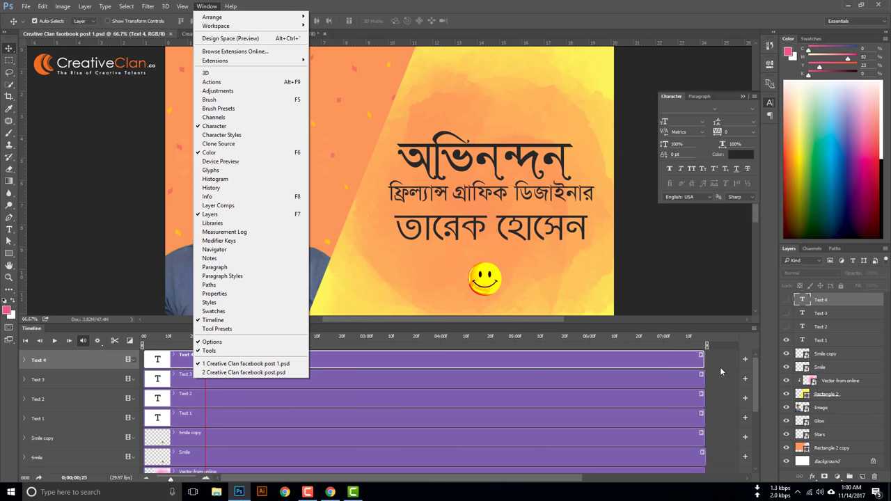
click(752, 328)
click(791, 320)
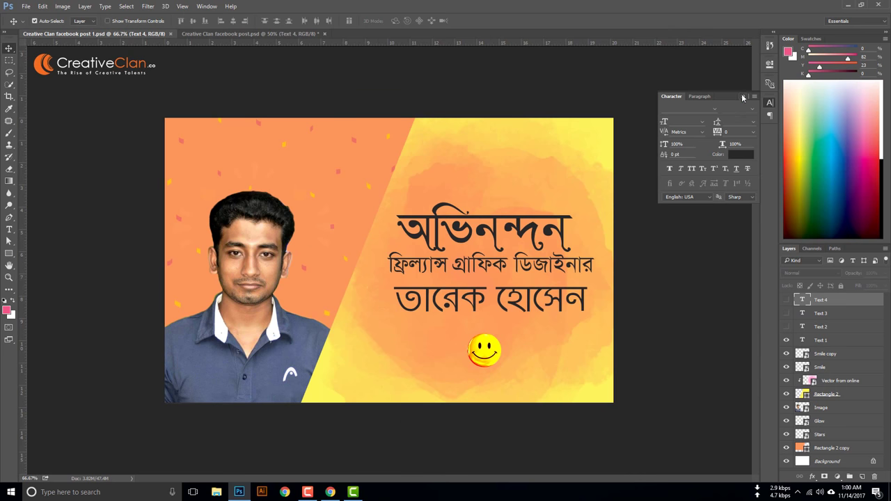
click(743, 97)
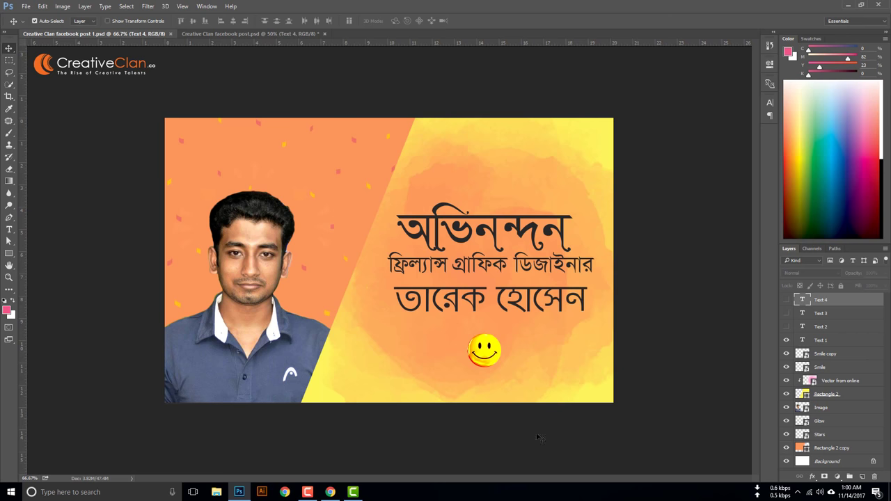
click(330, 492)
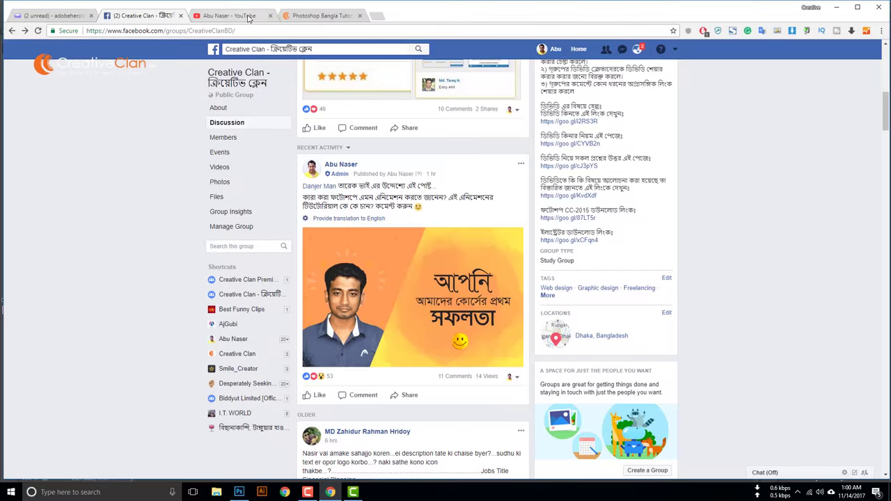
Load more videos on the YouTube channel's Videos page, then return to the Creative Clan Facebook group
click(245, 15)
scroll(424, 207, down, 9)
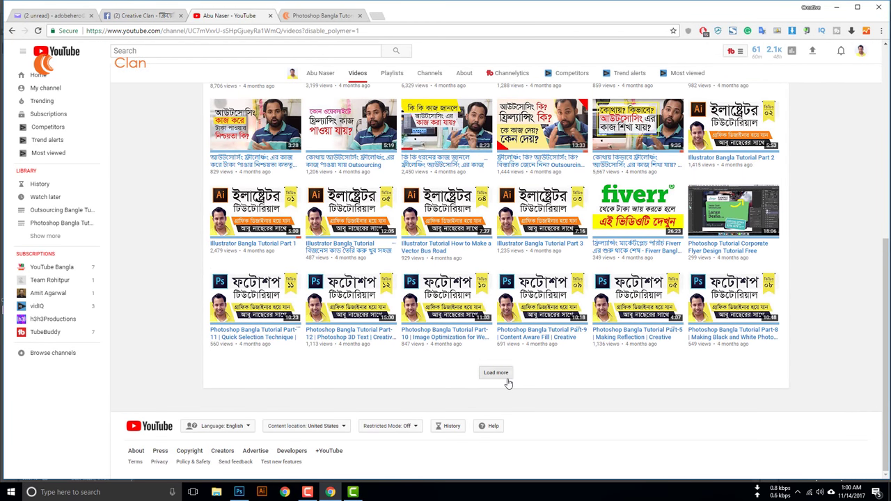
click(509, 377)
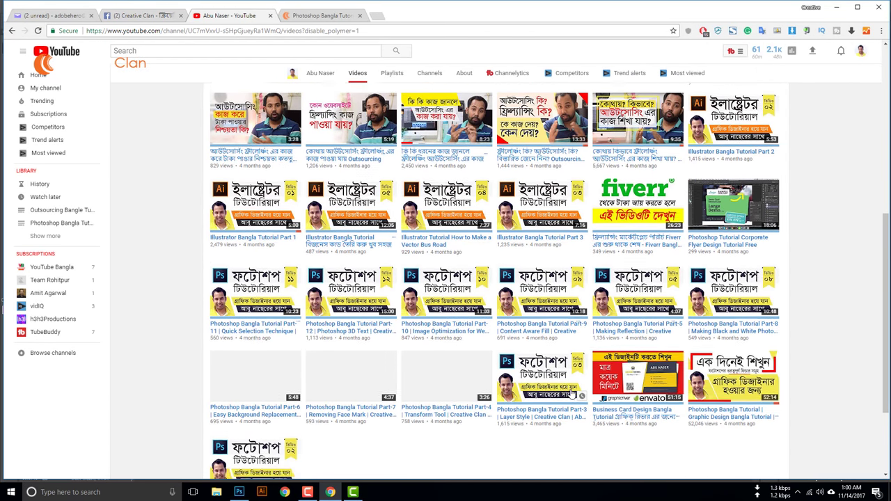
scroll(575, 392, down, 2)
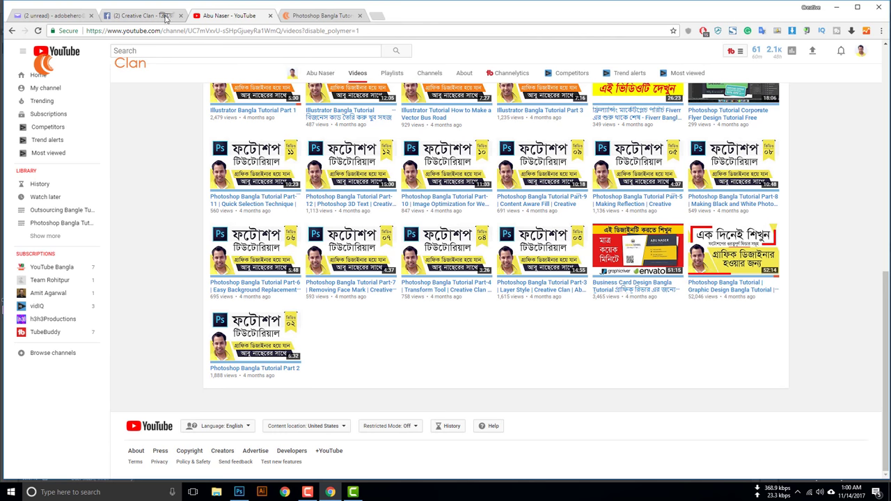
click(143, 15)
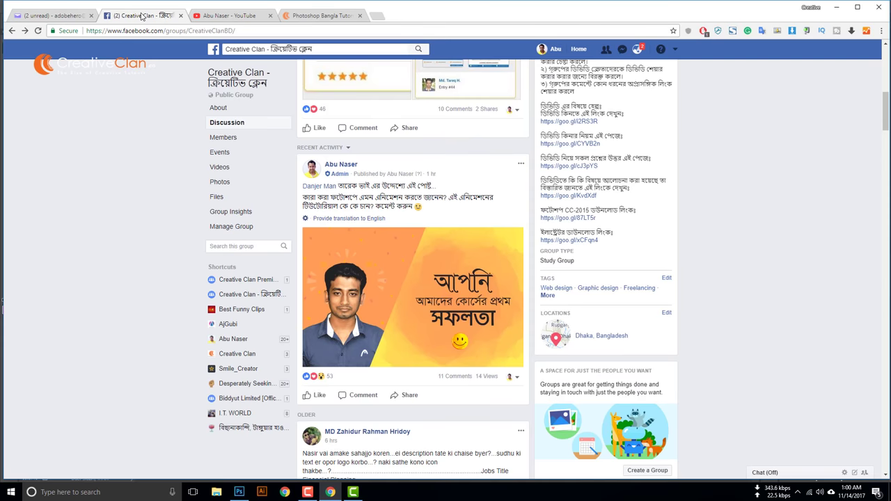
Glance at the Photoshop Pro course page in Chrome, then return to the post 1 design in Photoshop
click(239, 492)
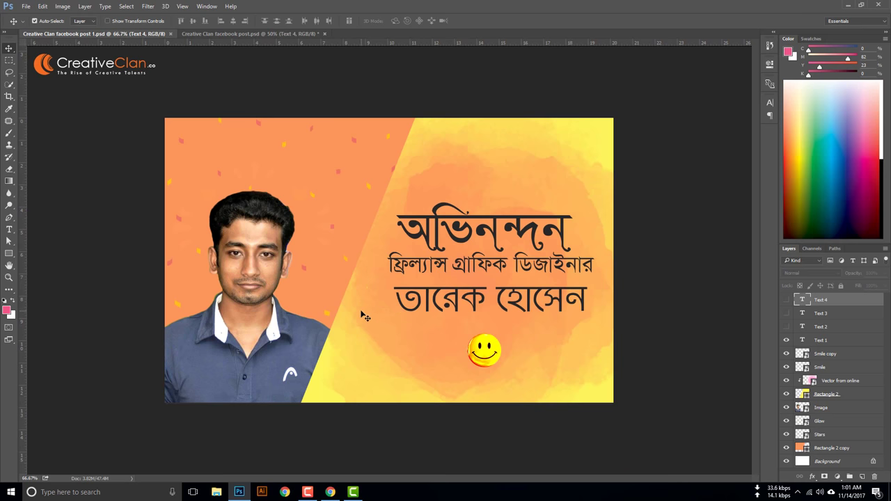
click(330, 492)
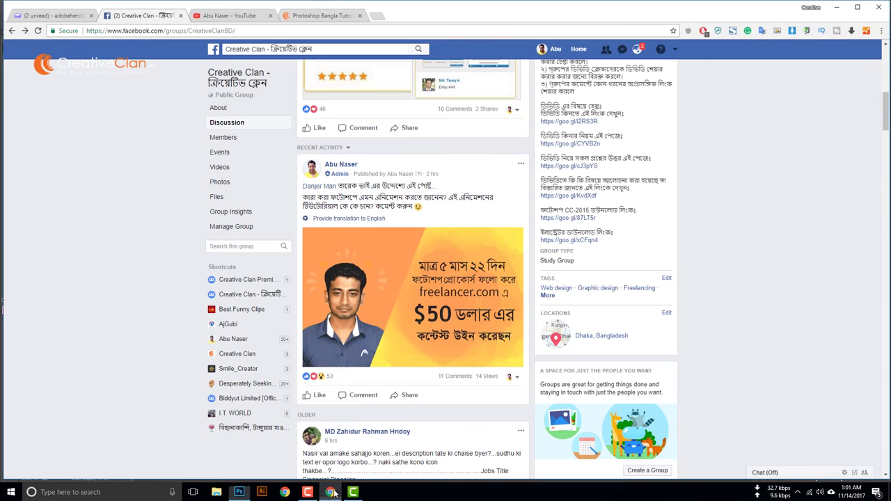
click(317, 15)
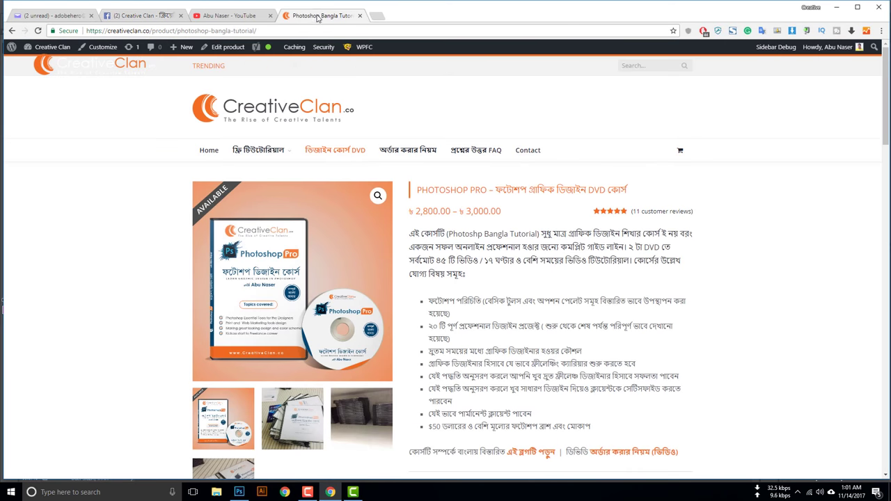
click(239, 492)
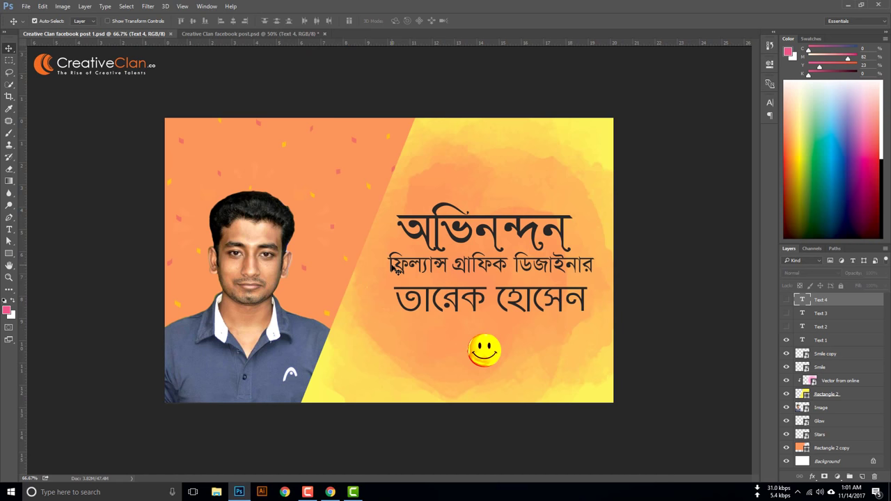
Select the Stars and Image layers and switch between the post and post 1 documents
click(344, 173)
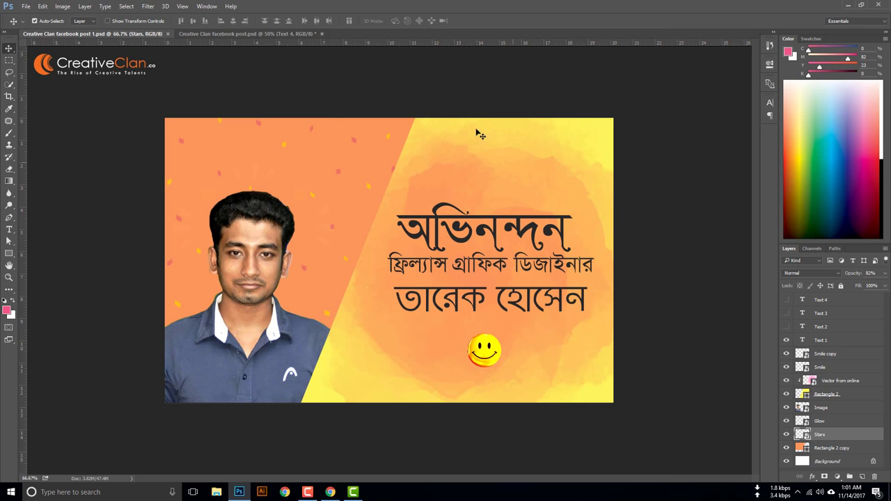
click(273, 241)
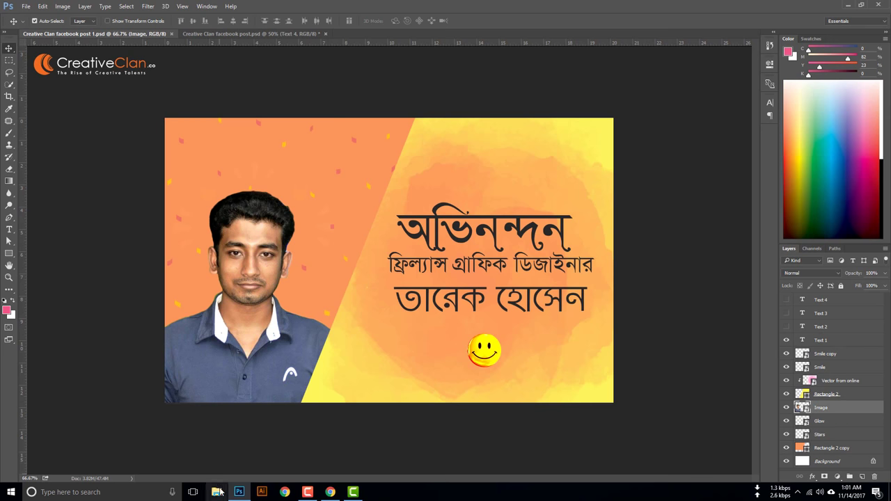
click(223, 34)
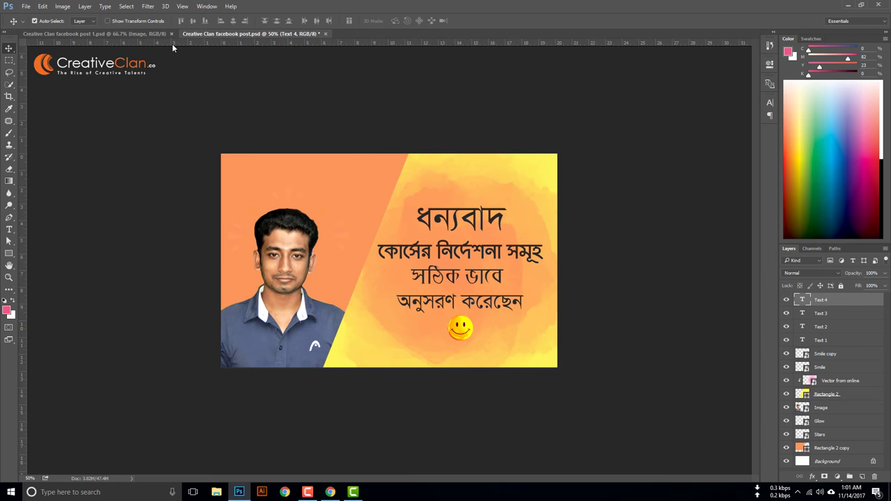
click(140, 33)
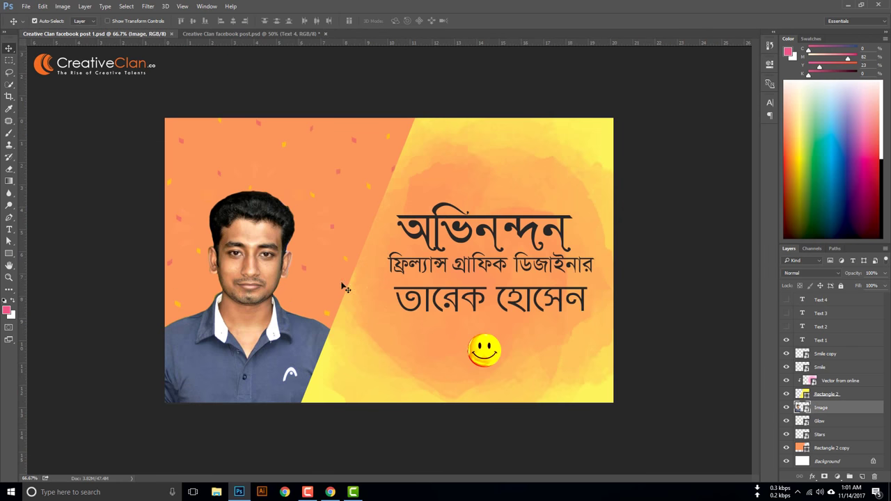
Reopen the Timeline panel from the Window menu, then bring up File Explorer at Quick access
click(216, 492)
click(72, 233)
click(207, 6)
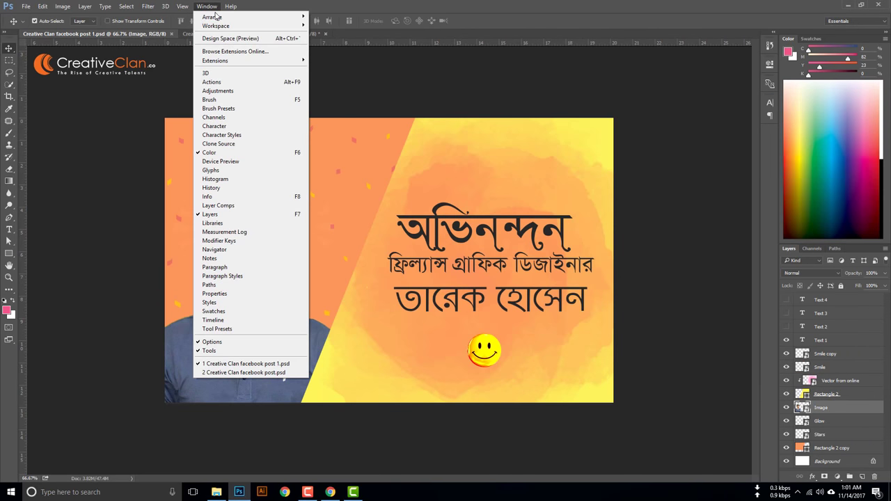
click(220, 320)
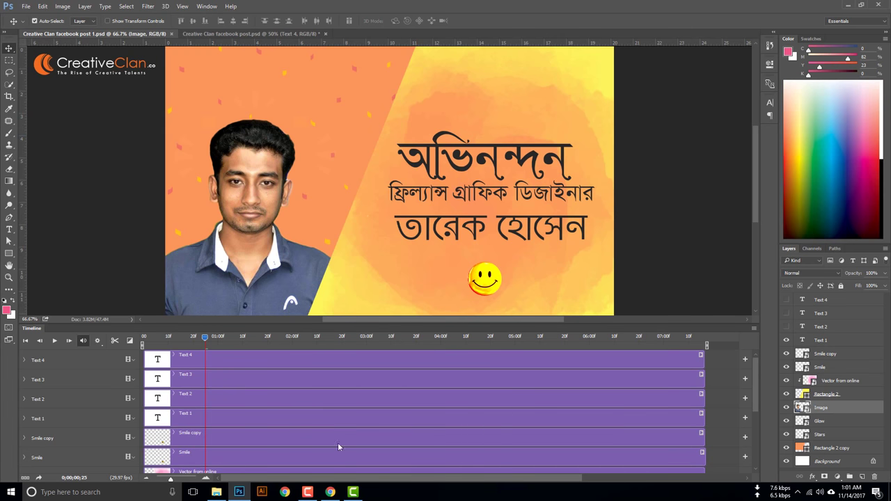
click(216, 492)
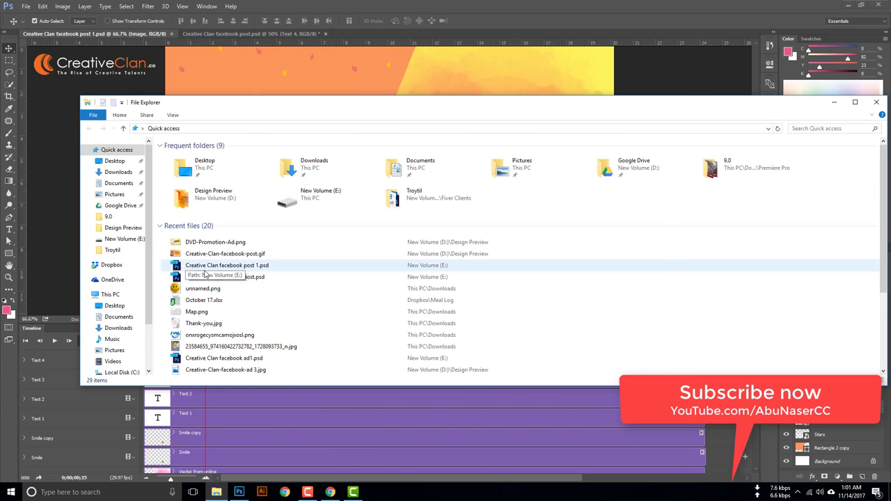
Browse to New Volume (E:) and open Creative Clan facebook ad.psd in Photoshop
scroll(119, 341, down, 1)
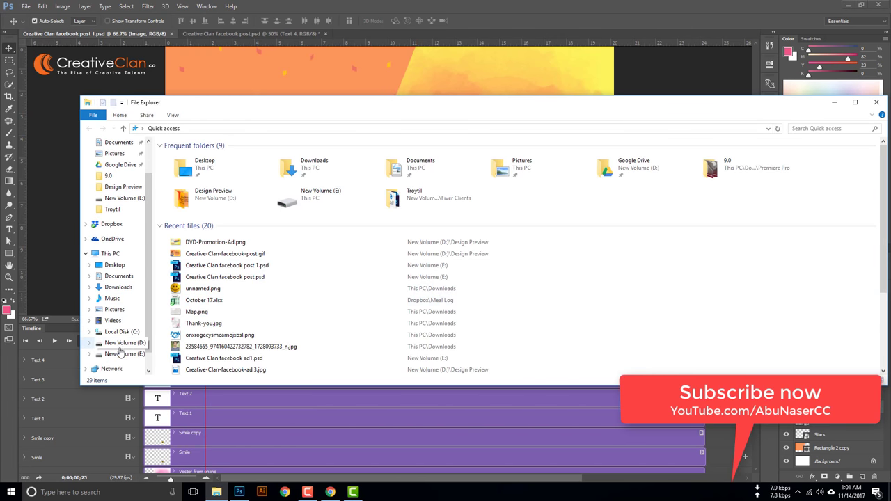
click(120, 346)
scroll(229, 295, down, 1)
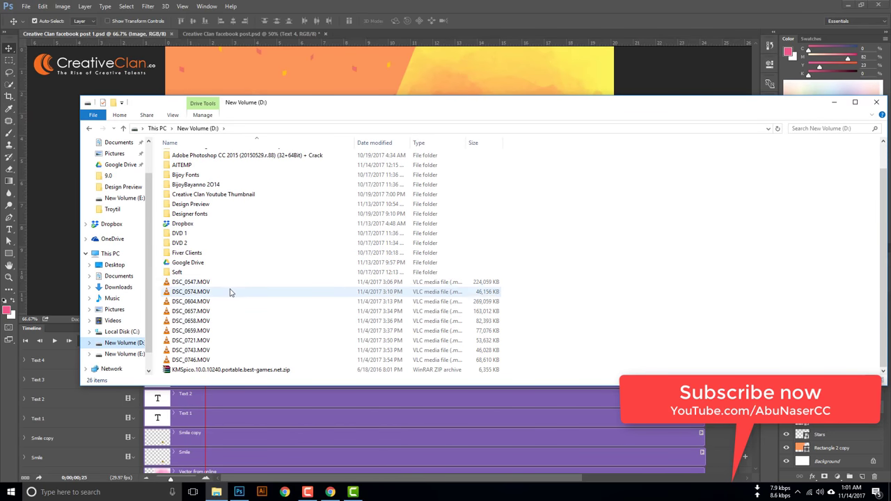
click(123, 354)
double_click(209, 199)
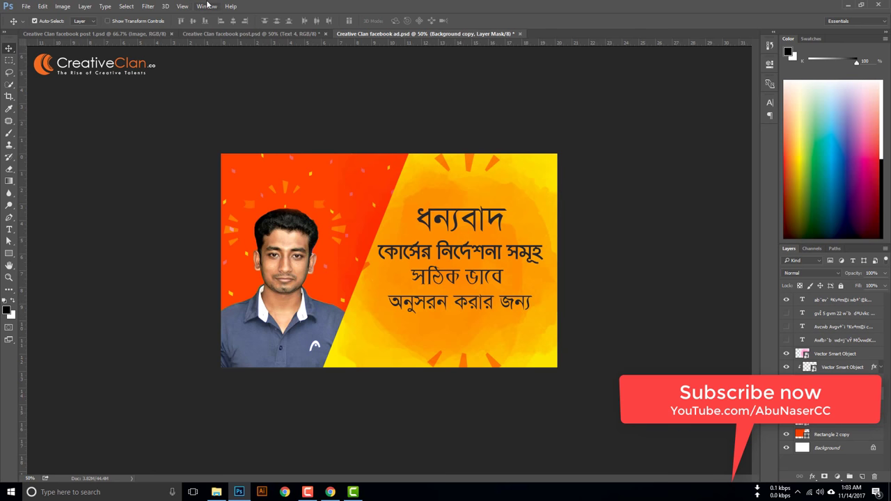
click(206, 6)
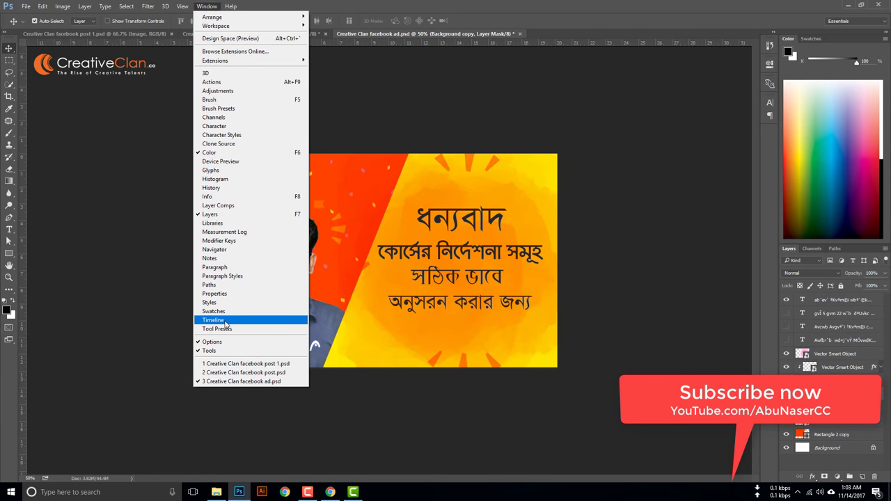
click(224, 321)
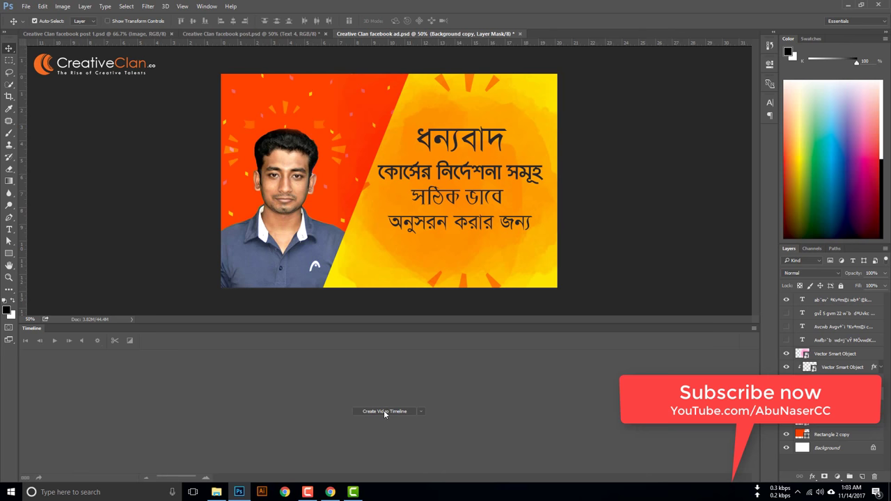
click(420, 412)
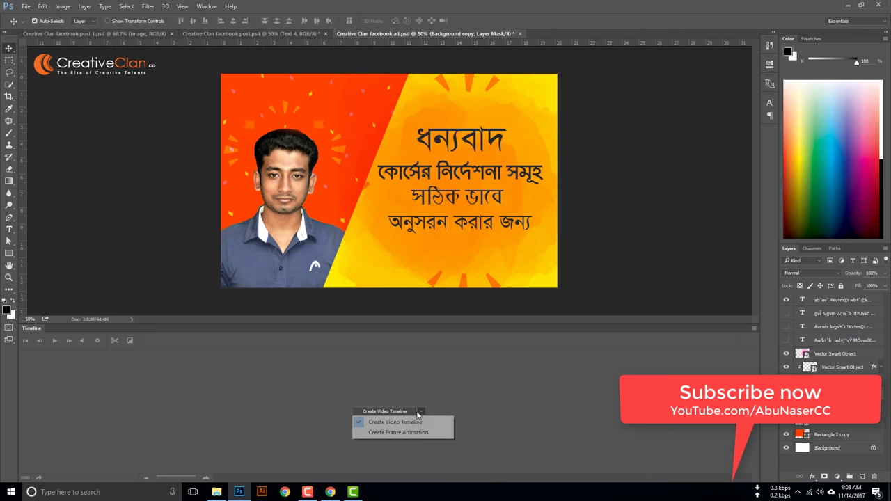
click(473, 395)
click(380, 412)
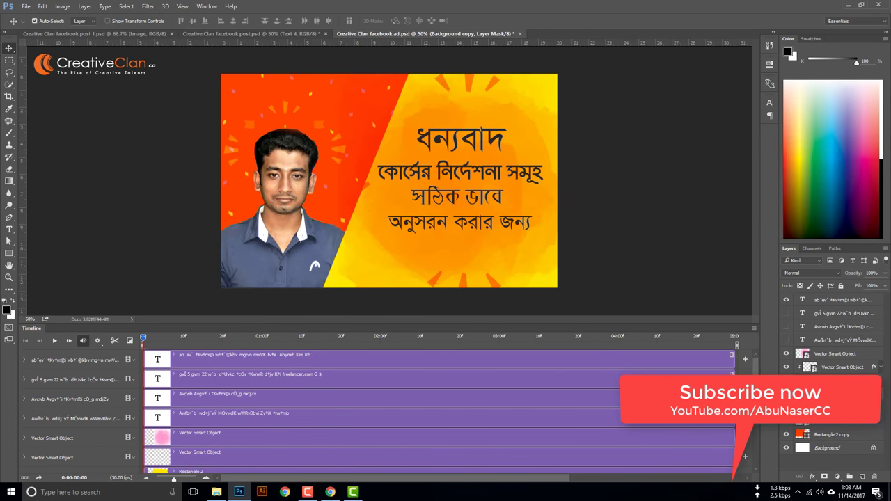
scroll(401, 385, down, 3)
click(394, 418)
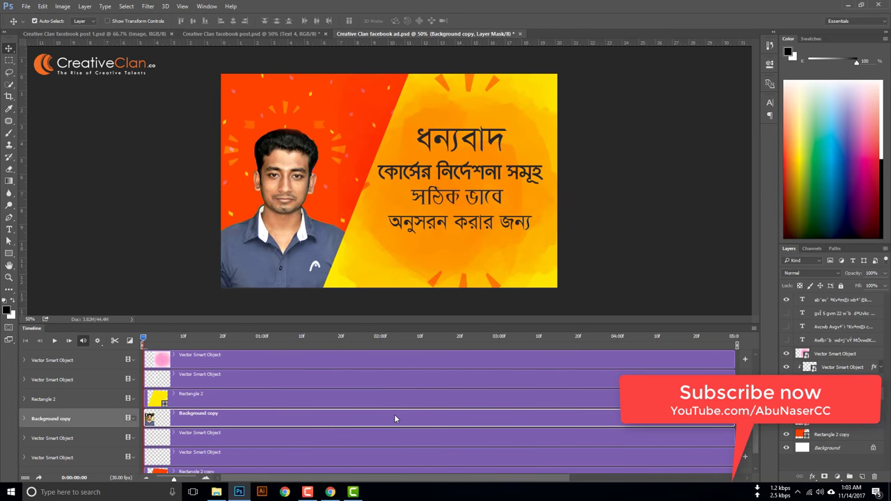
scroll(390, 432, down, 1)
scroll(387, 442, up, 4)
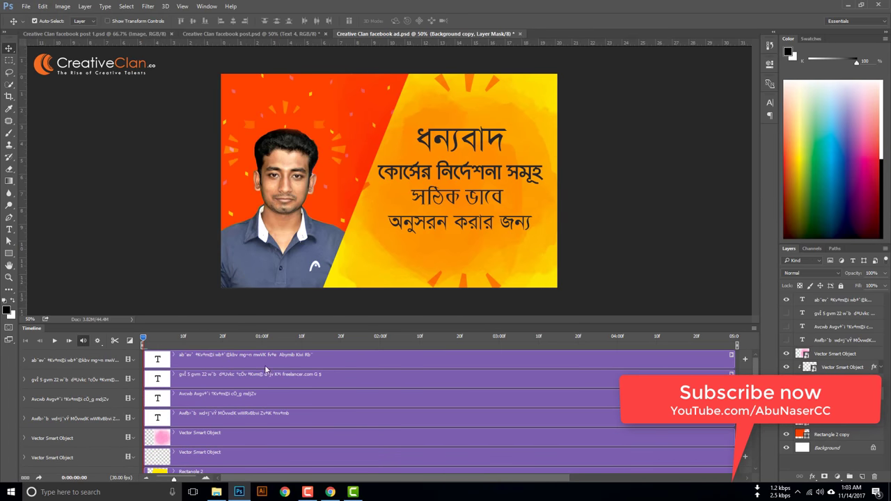
key(ctrl+Tab)
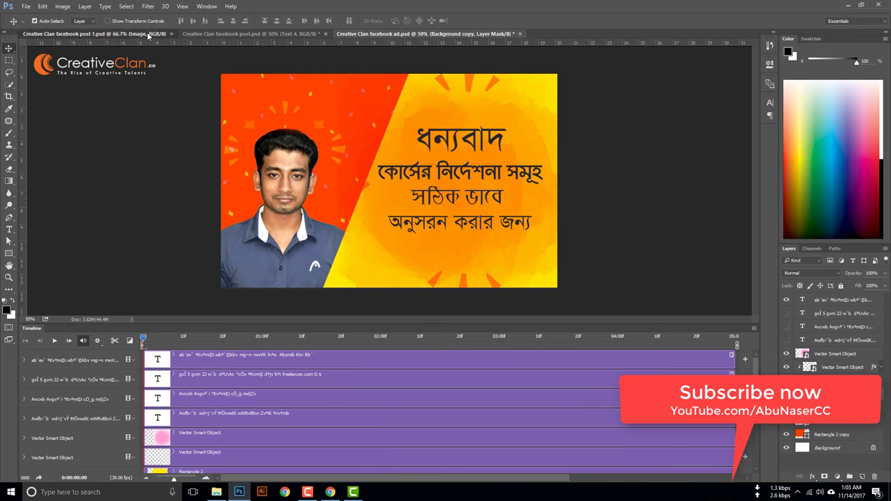
Close the facebook ad.psd document without saving
click(423, 35)
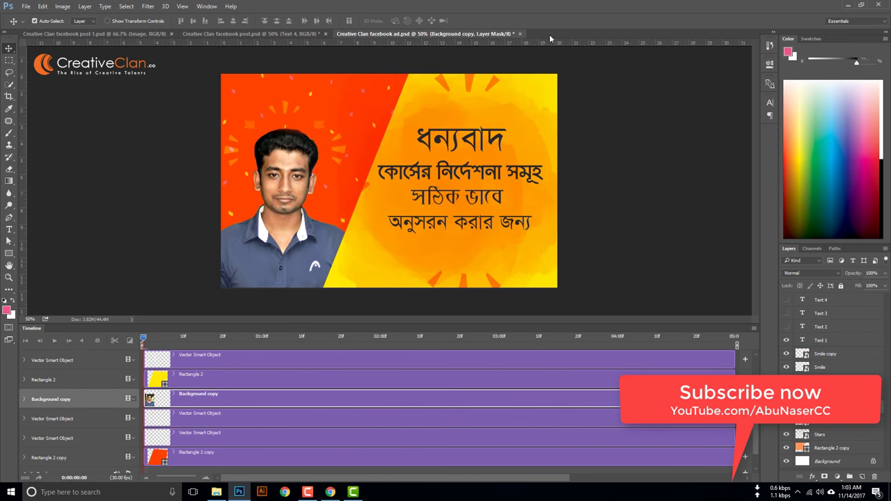
click(520, 34)
click(467, 186)
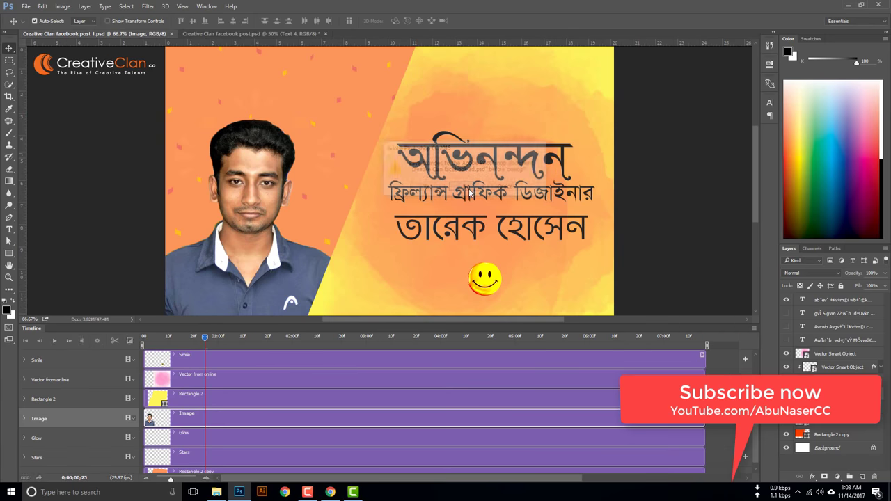
Reveal the Text 2, Text 3 and Text 4 layers, then hide them again
scroll(306, 299, down, 1)
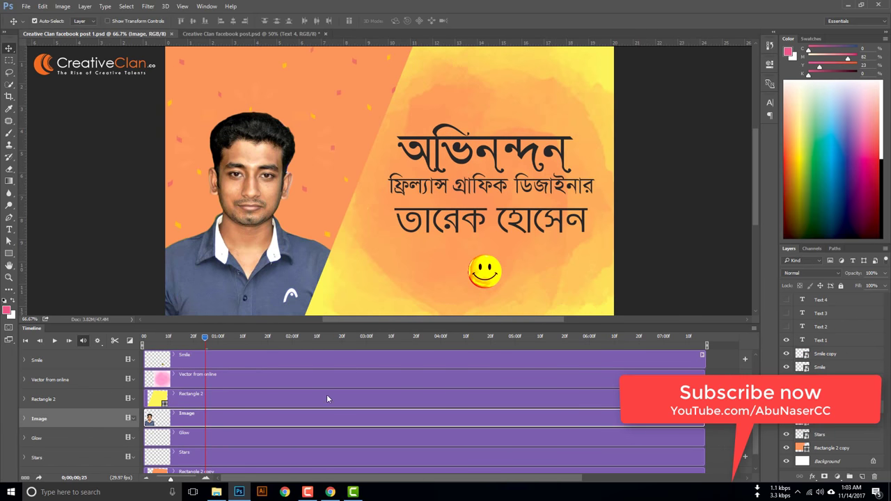
scroll(334, 402, down, 2)
scroll(336, 401, up, 5)
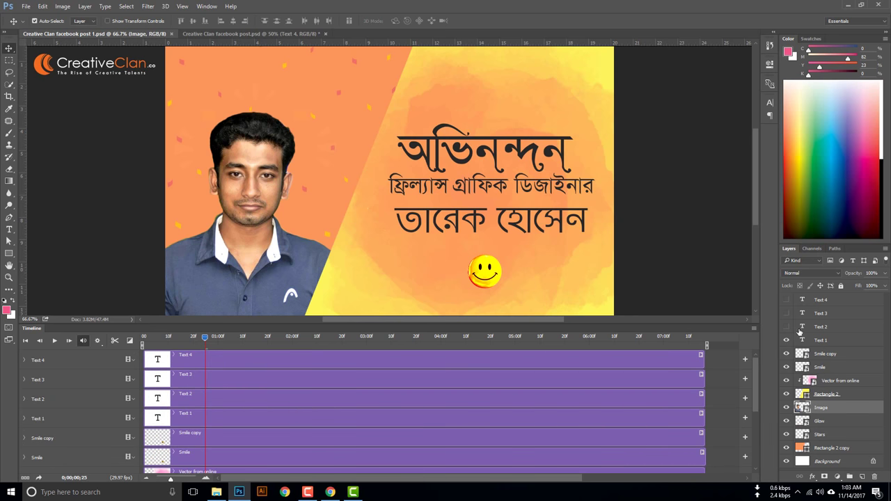
drag(787, 327, 787, 300)
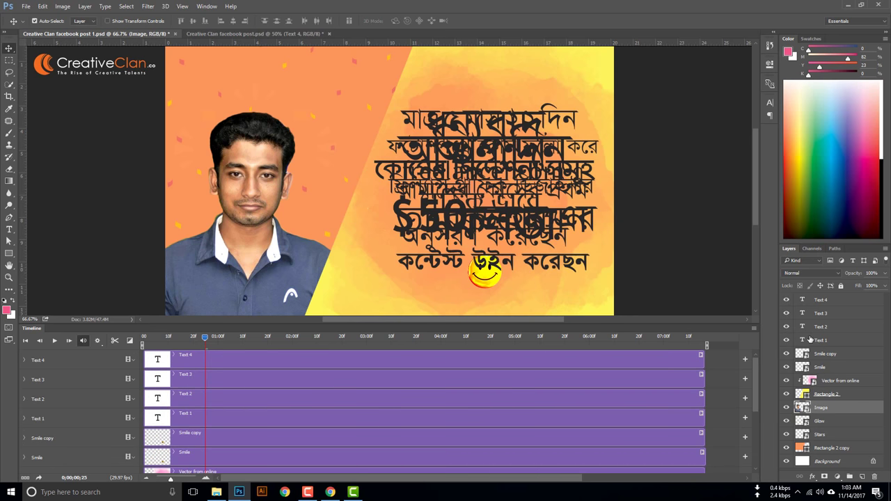
click(834, 304)
click(835, 341)
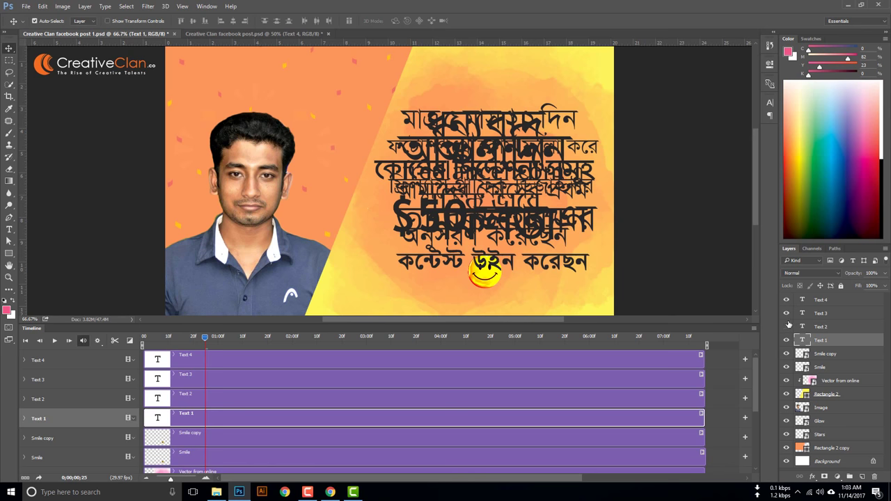
drag(787, 326, 788, 304)
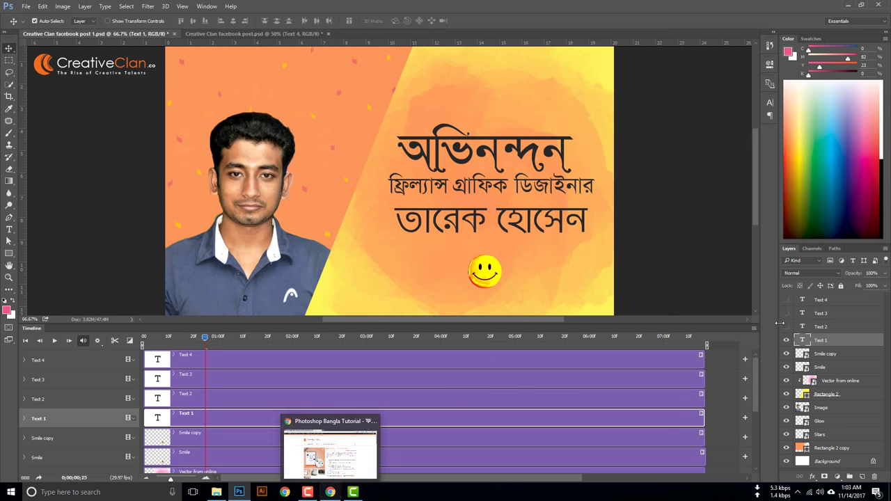
click(332, 490)
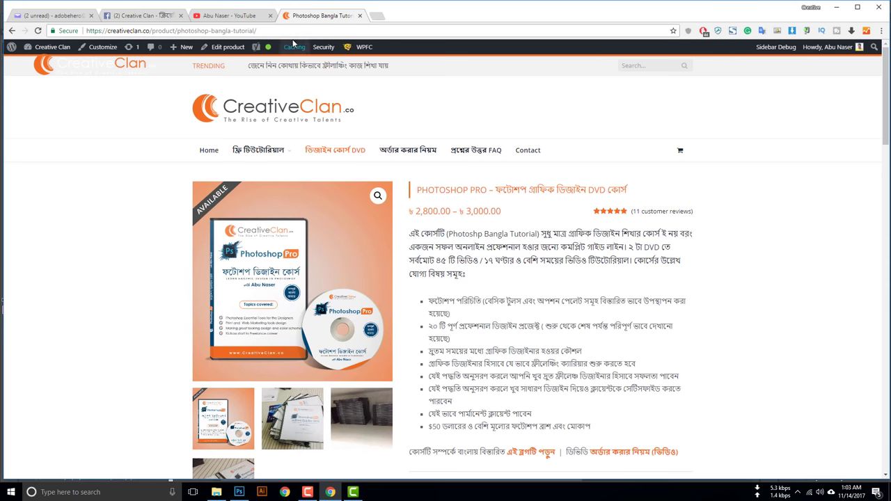
click(209, 19)
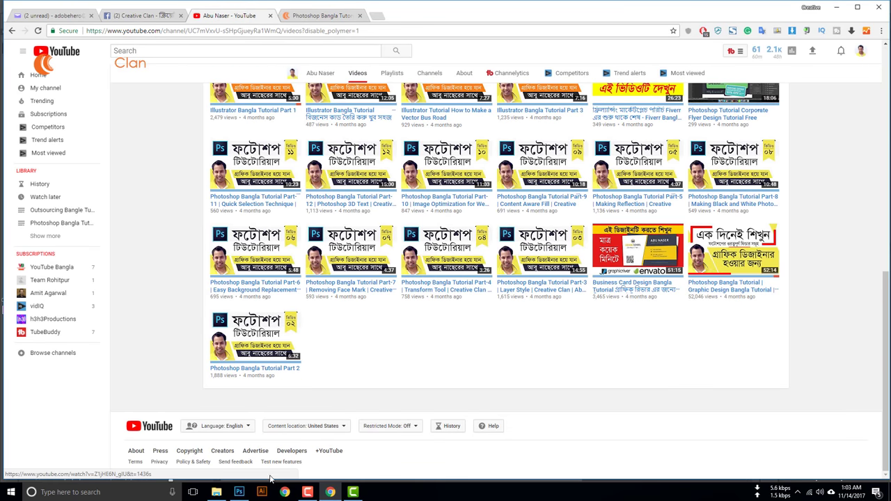
click(238, 491)
scroll(286, 377, down, 5)
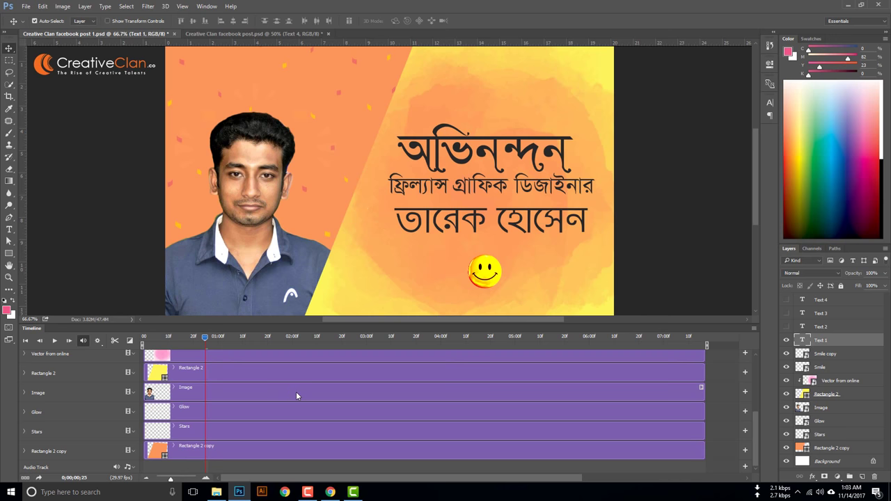
Turn on the Text 2 layer's visibility and select it
scroll(287, 387, up, 5)
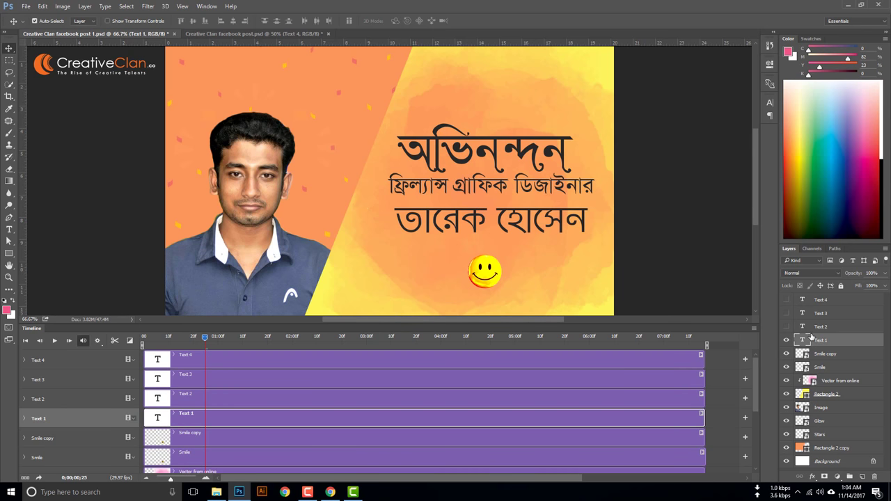
click(787, 326)
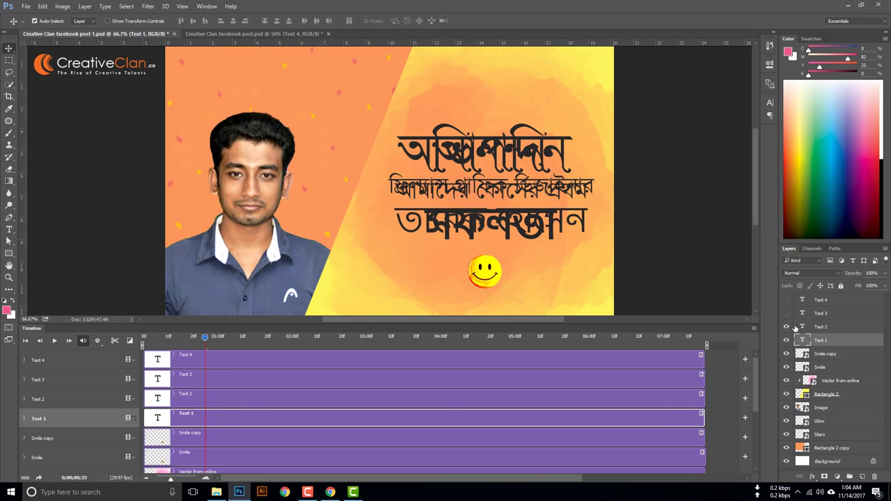
click(827, 328)
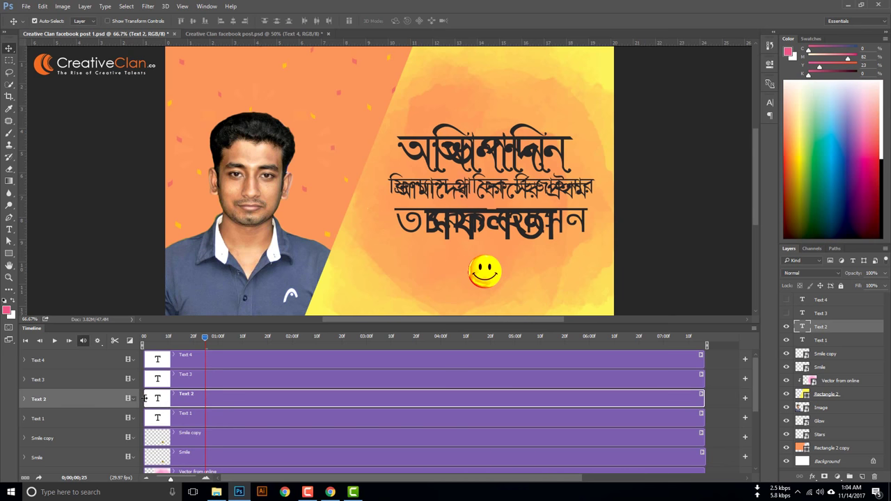
Move Text 2's clip start to 01:05 and trim Text 1's clip to end at 01:01
drag(144, 398, 225, 412)
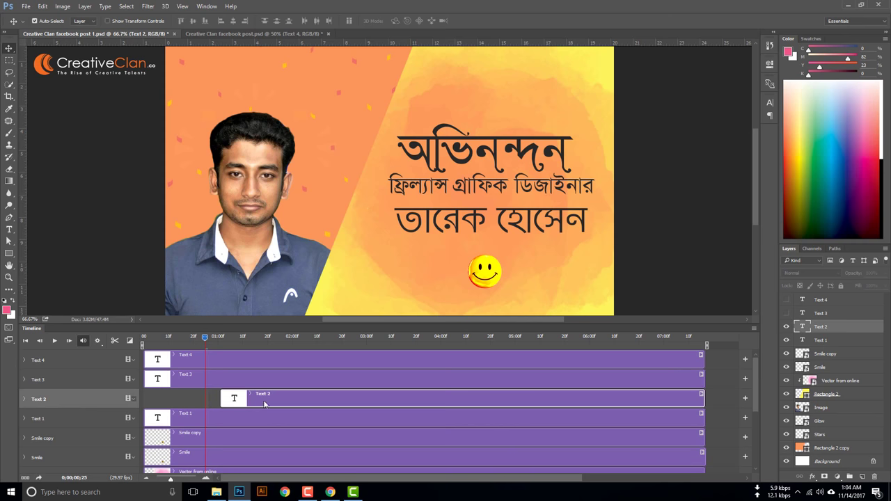
click(398, 418)
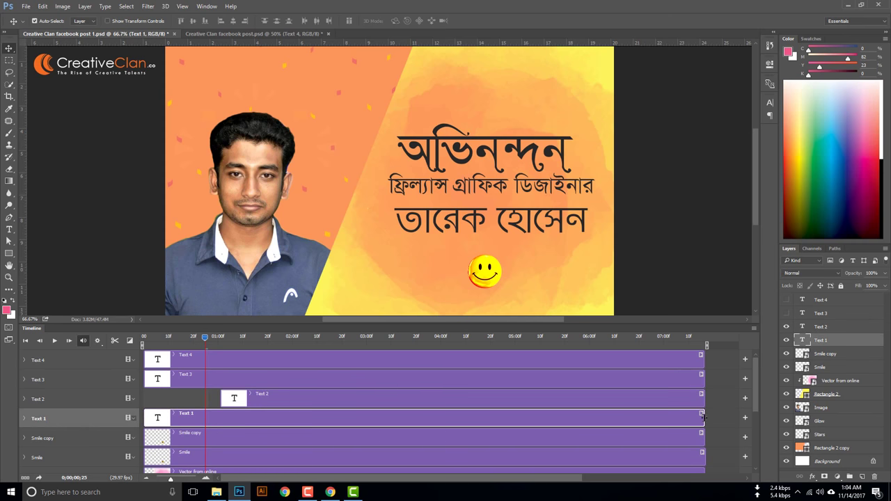
drag(207, 339, 241, 346)
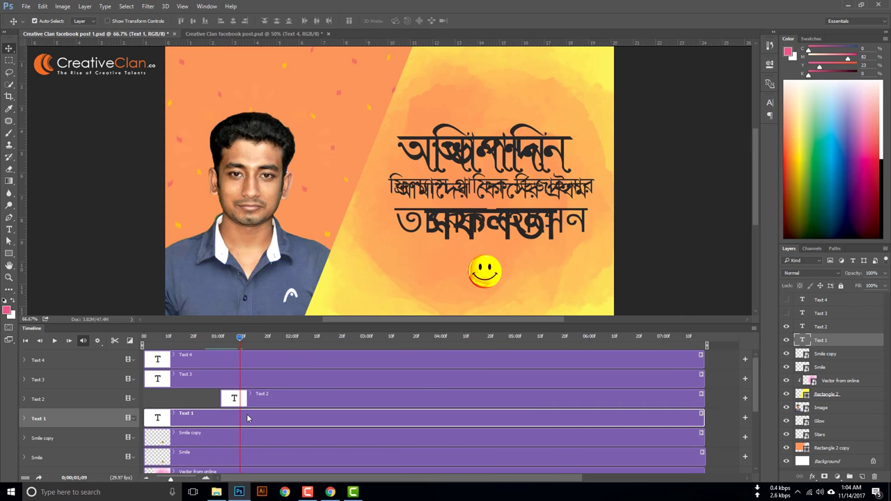
drag(239, 339, 195, 341)
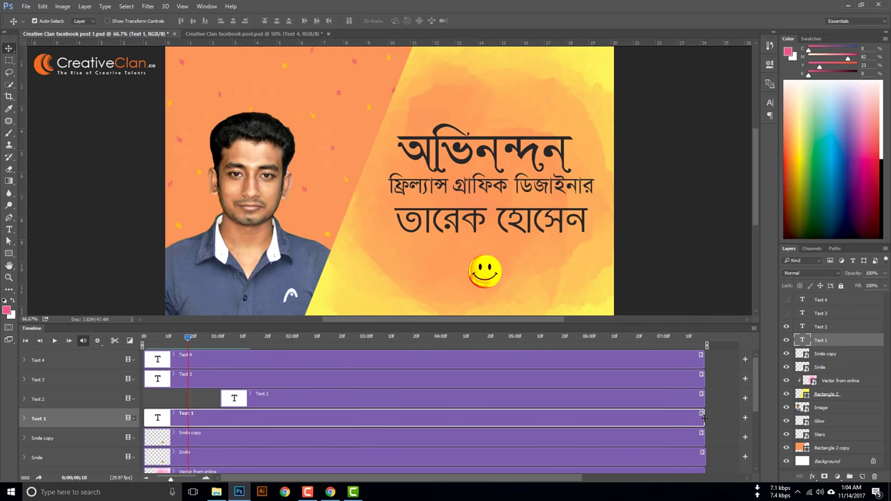
drag(703, 418, 224, 415)
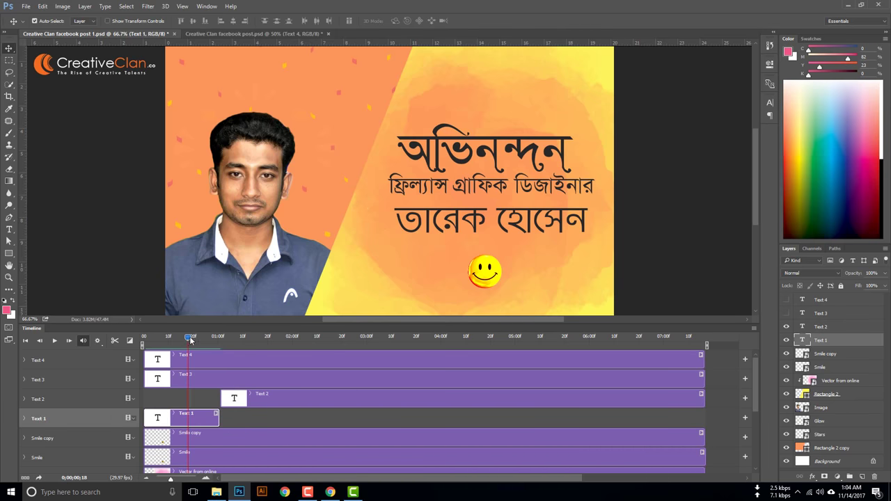
drag(188, 338, 143, 353)
Play the animation, then make Text 3 visible and shift its clip later
key(space)
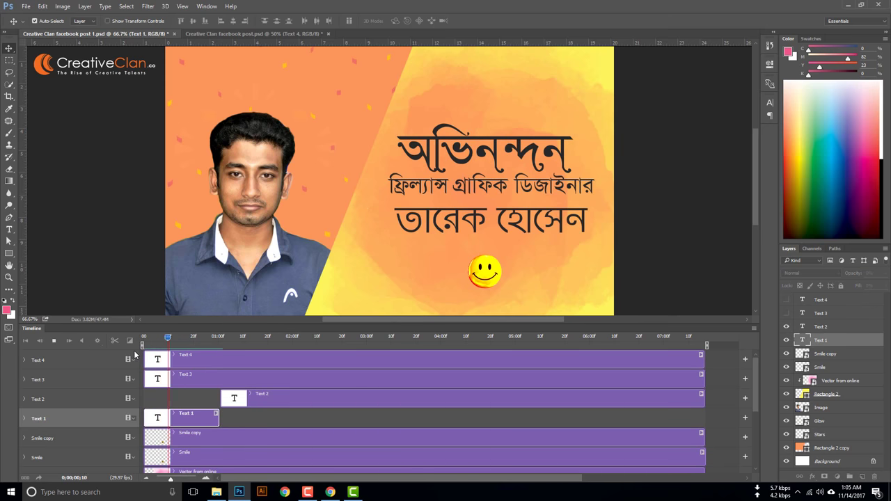
key(space)
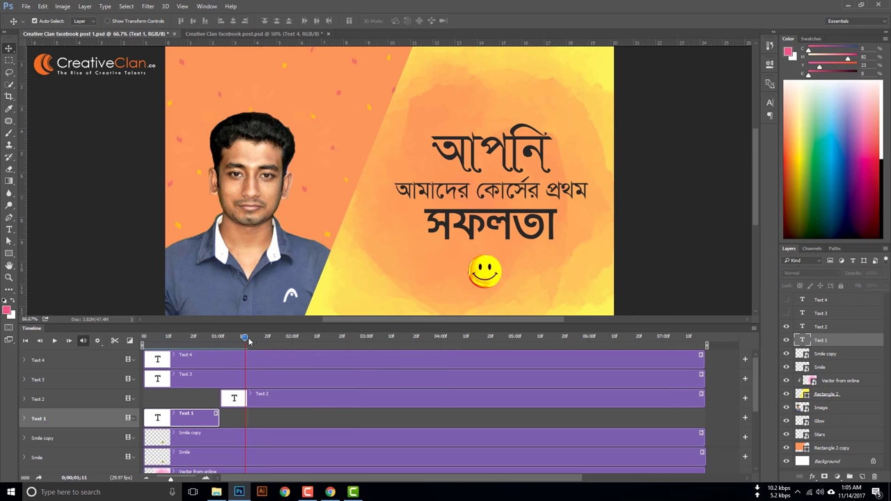
drag(252, 341, 263, 376)
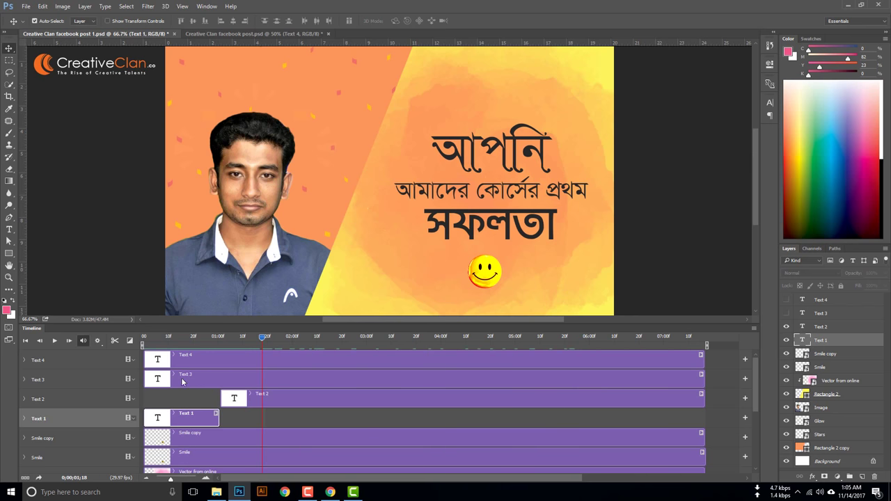
drag(183, 382, 286, 411)
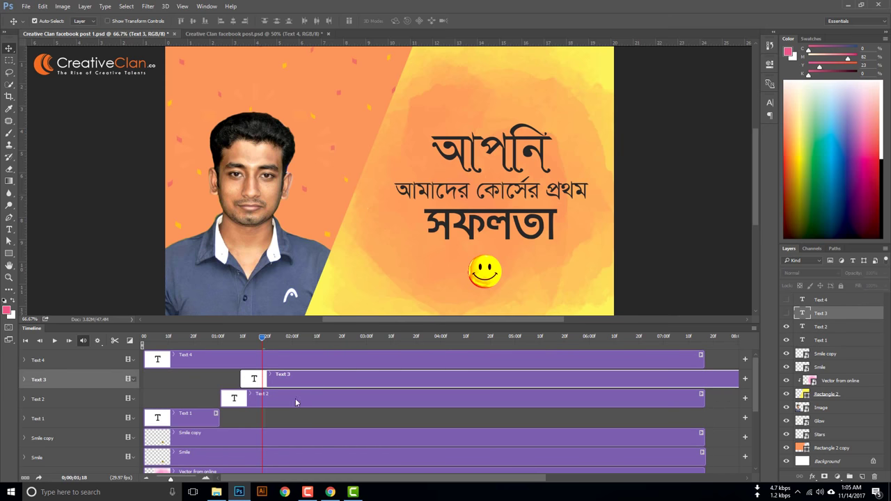
click(787, 315)
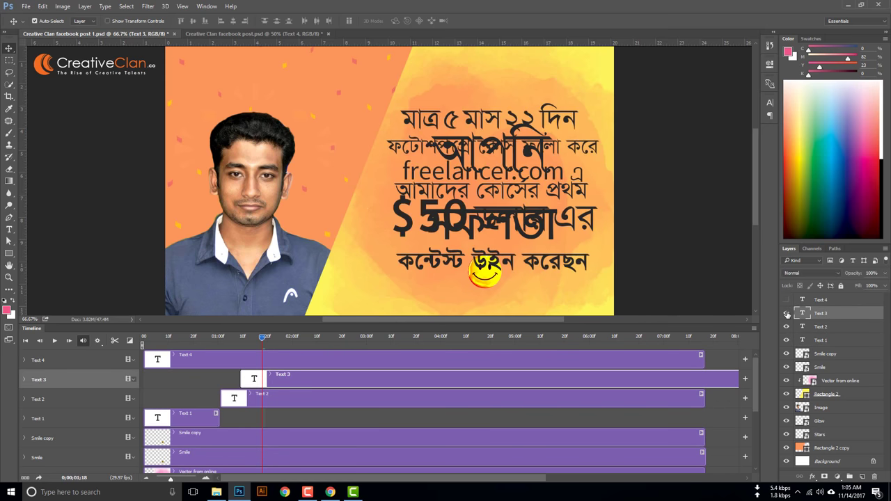
drag(271, 388, 346, 392)
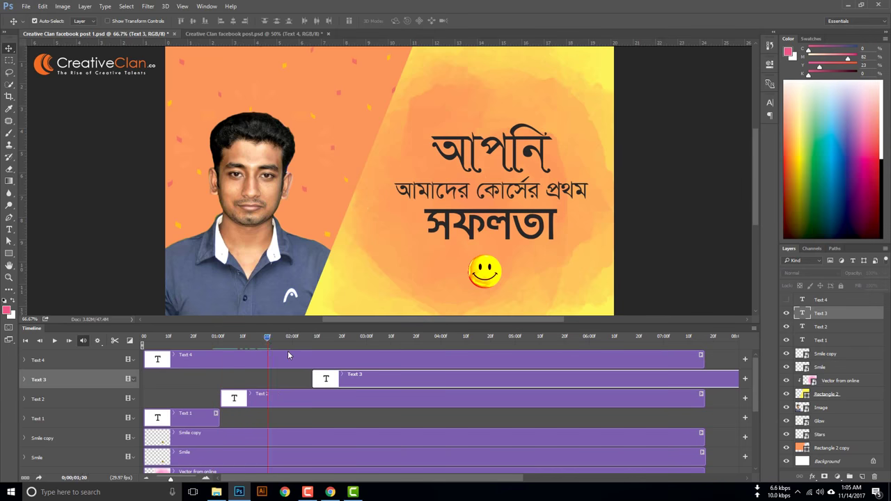
Trim Text 2's clip to end at 02:10 and nudge Text 3's start slightly later
key(space)
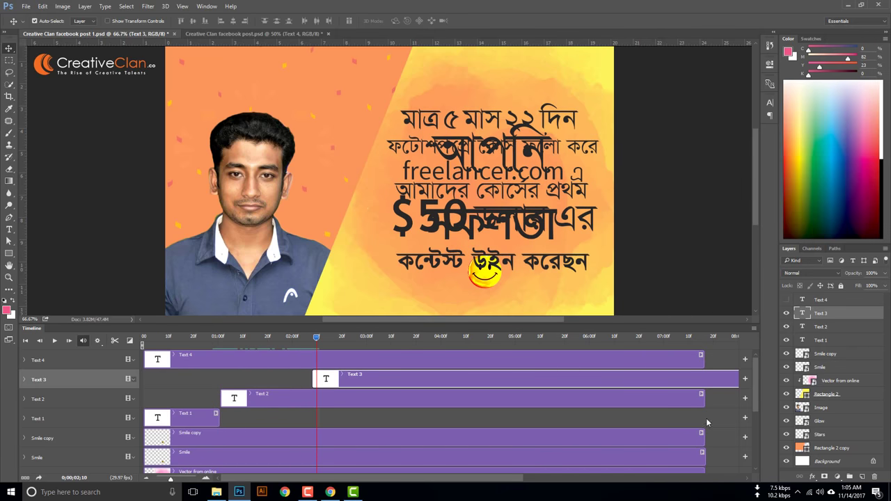
drag(704, 399, 314, 397)
click(314, 340)
drag(314, 340, 313, 340)
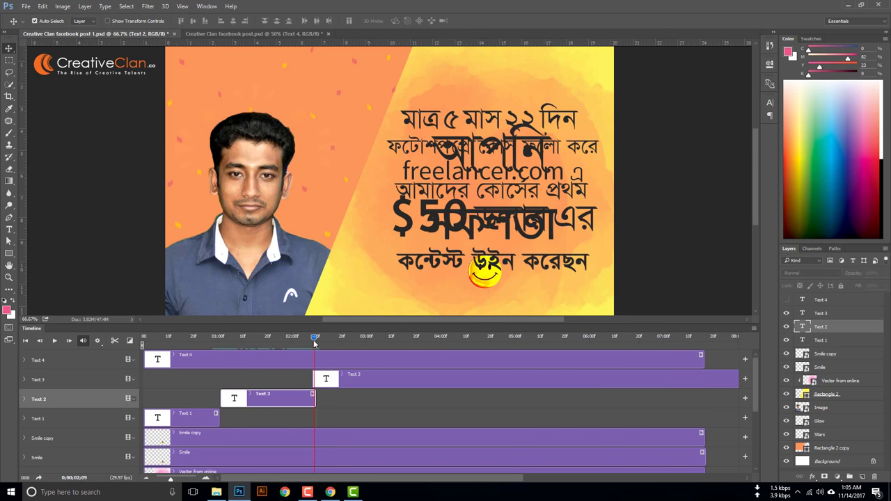
drag(314, 379, 316, 378)
drag(314, 338, 304, 338)
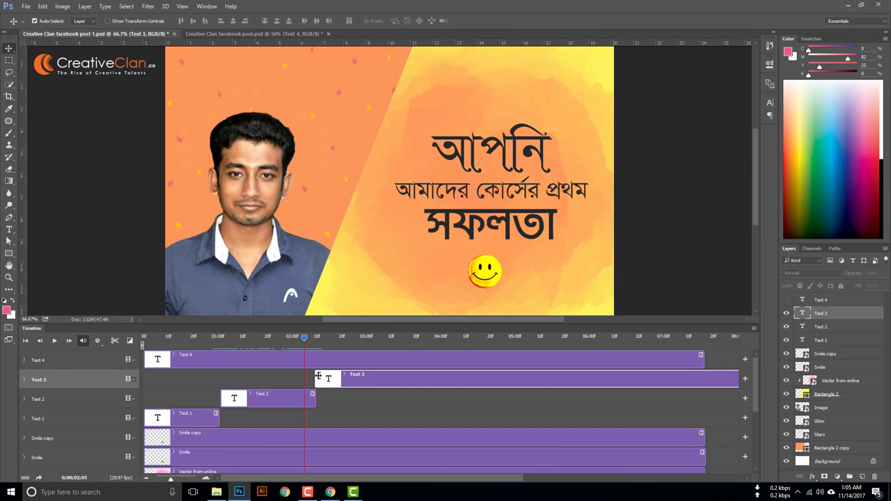
drag(318, 376, 320, 377)
Shift the Text 4 clip so it starts near 02;25
drag(309, 339, 353, 344)
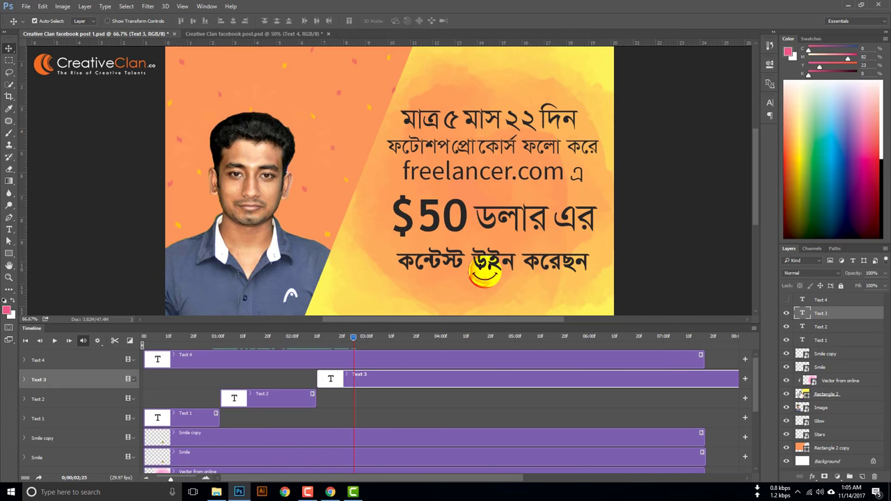
drag(217, 361, 434, 365)
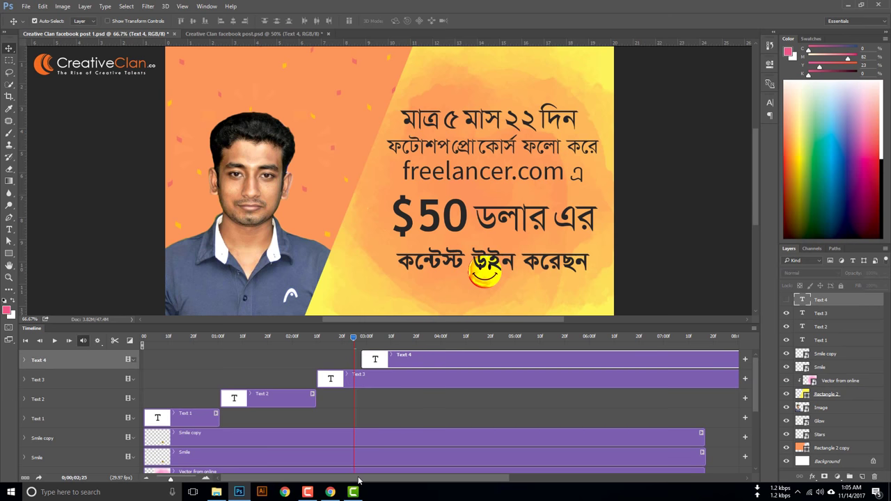
drag(360, 480, 465, 486)
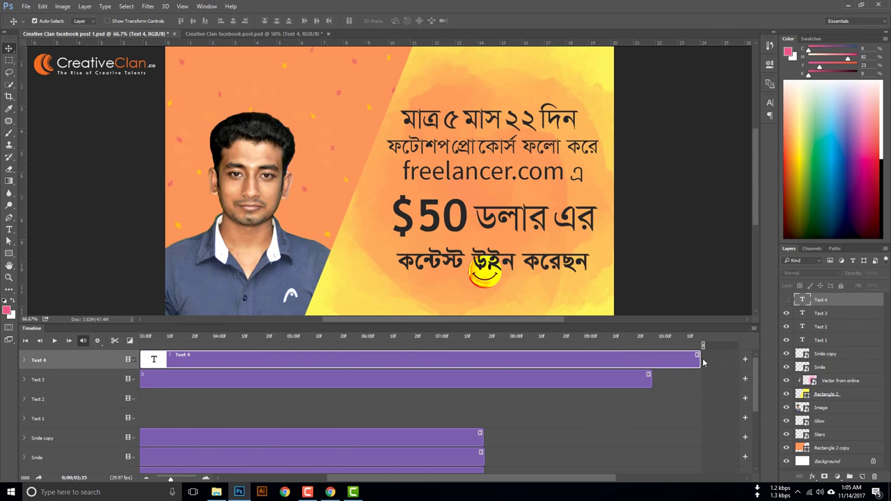
Shorten the Text 4 and Text 3 clips so the texts play in turn, then rewind to 0
drag(697, 360, 304, 359)
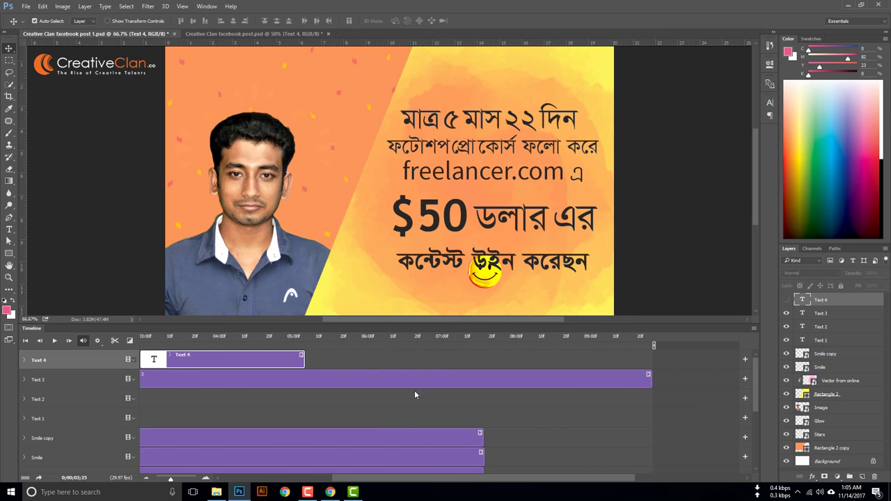
drag(649, 380, 200, 379)
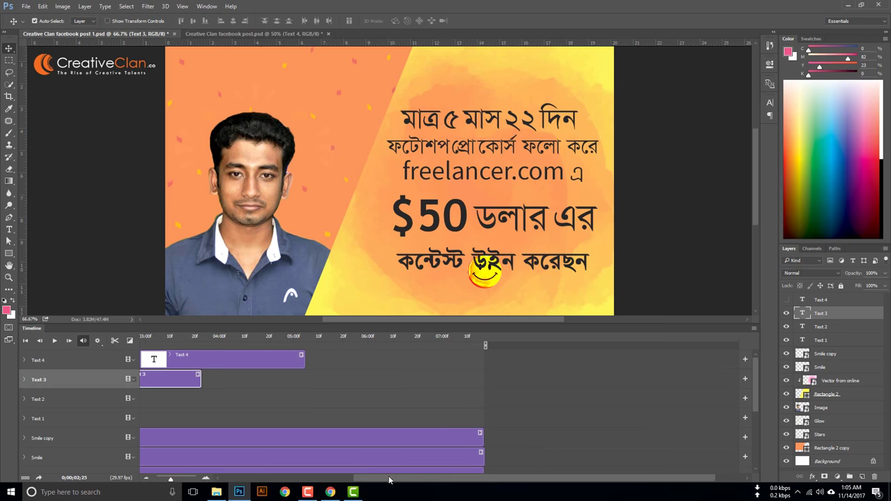
drag(390, 480, 293, 480)
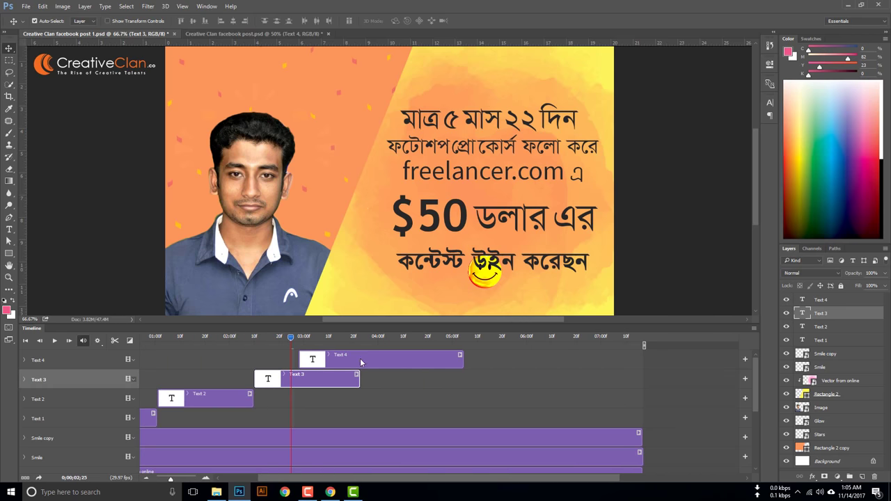
drag(291, 338, 416, 360)
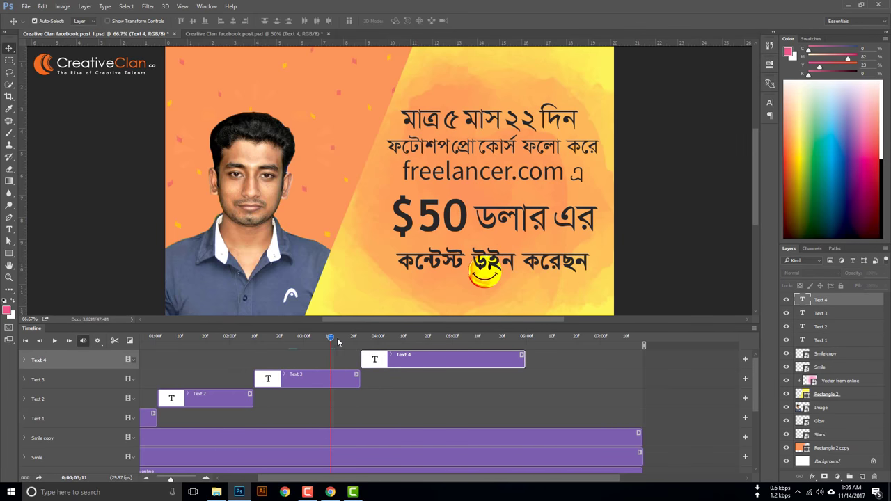
drag(330, 341, 137, 349)
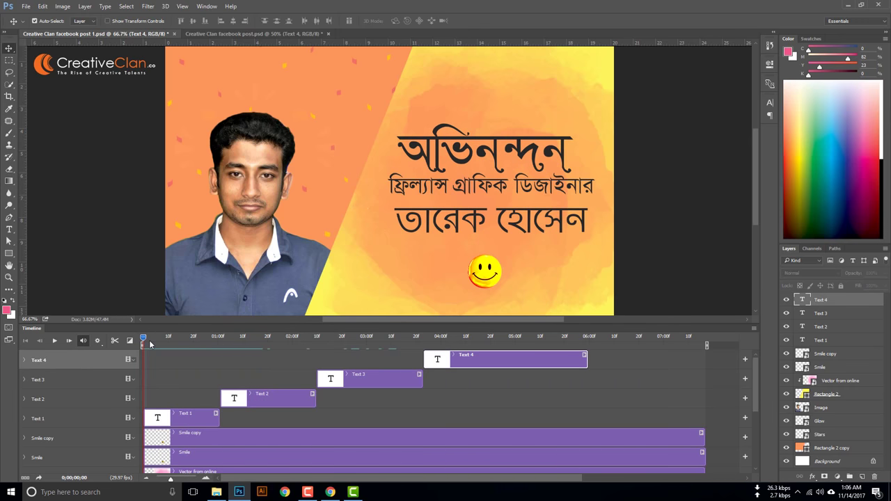
key(space)
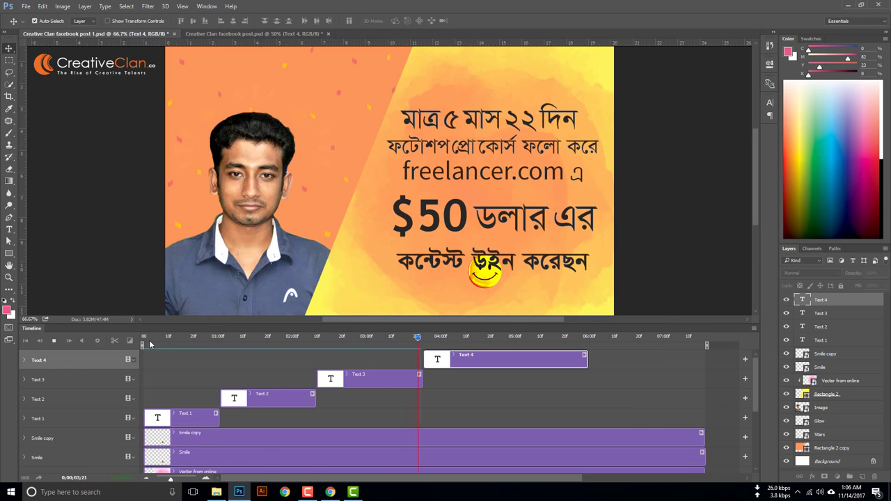
key(space)
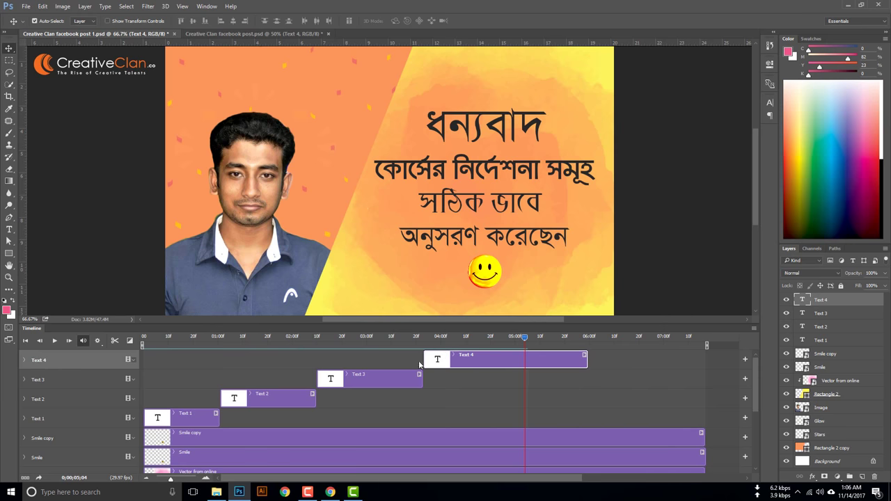
click(183, 418)
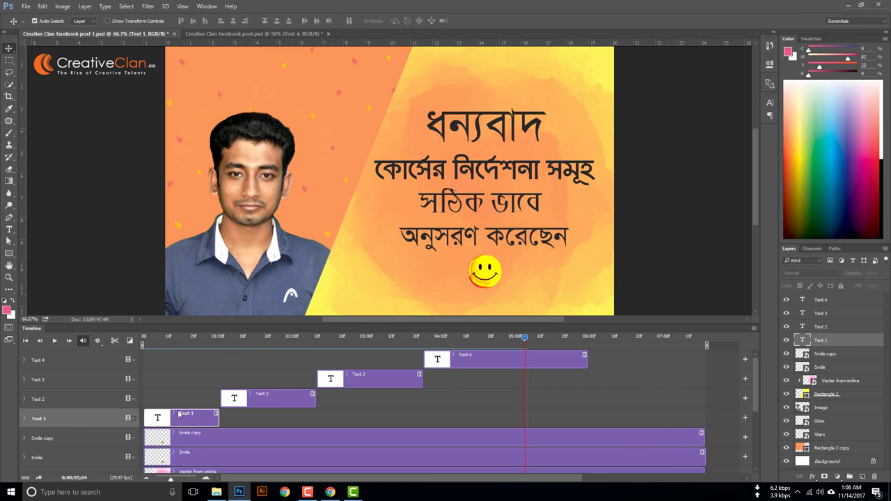
drag(525, 340, 144, 346)
key(space)
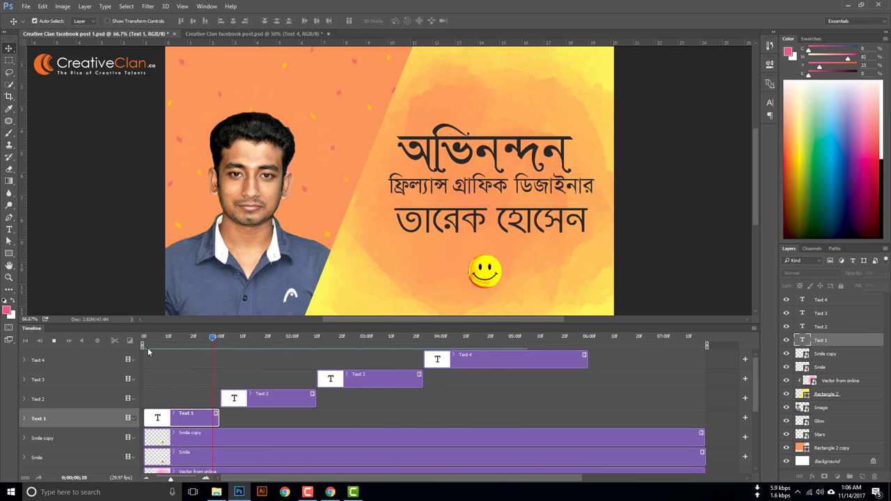
key(space)
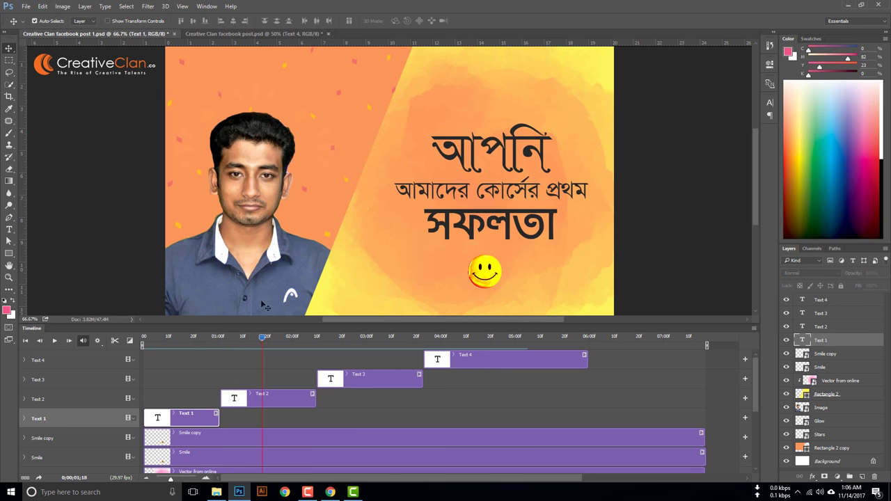
click(211, 338)
click(203, 337)
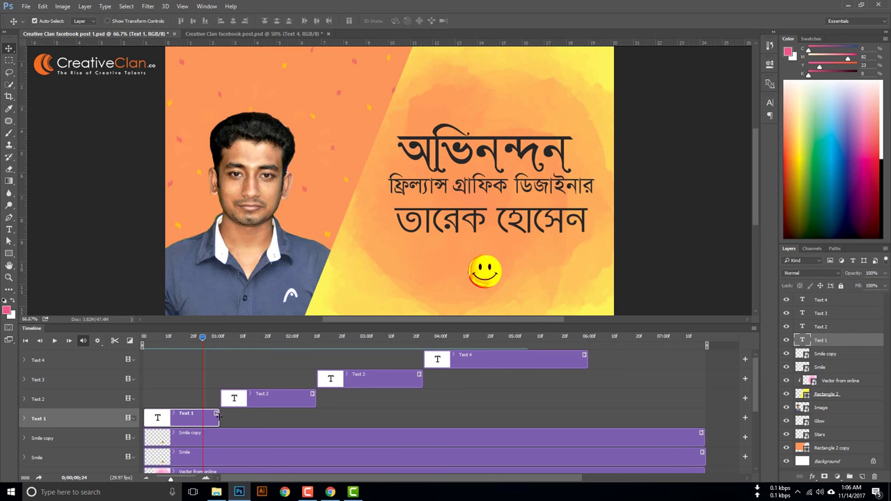
Lengthen Text 1–3, start Text 3 and Text 4 later, and end Text 4 with Smile copy
drag(218, 418, 288, 394)
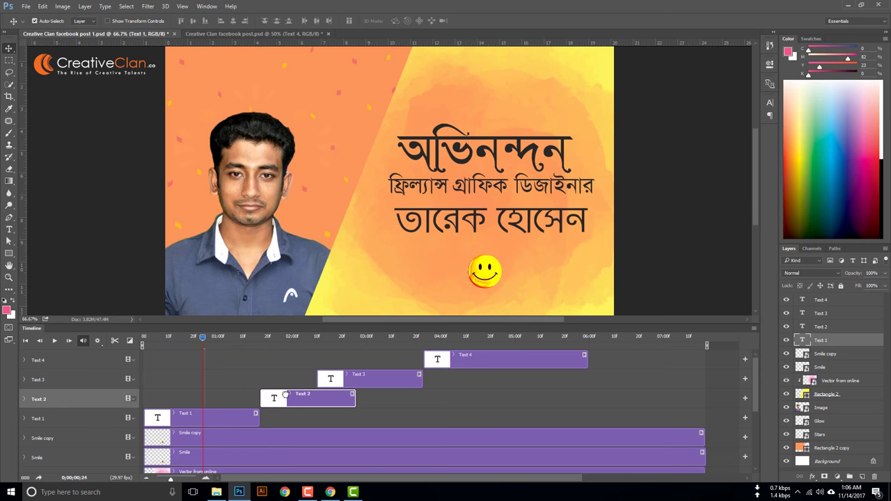
drag(356, 403, 559, 377)
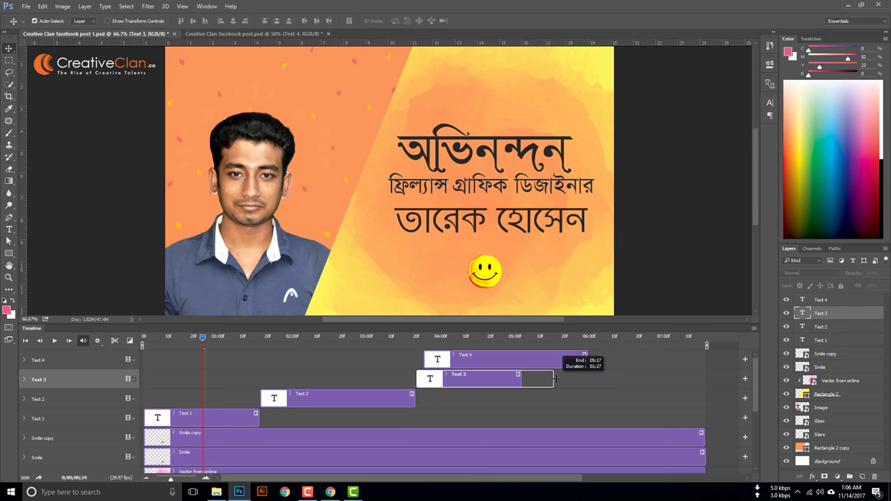
drag(498, 361, 634, 359)
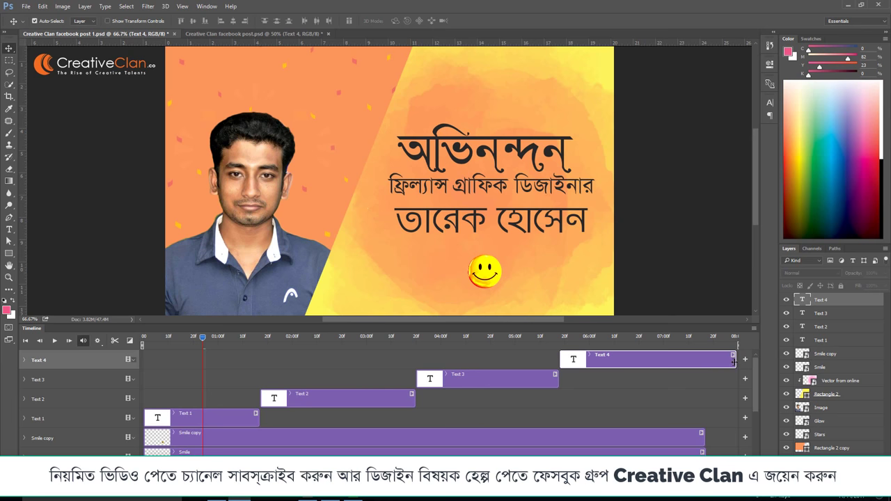
drag(734, 361, 705, 361)
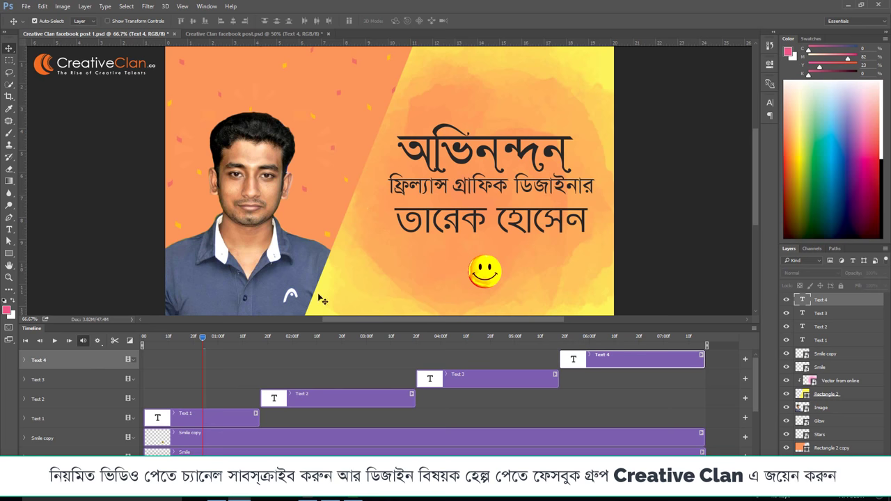
drag(203, 339, 110, 340)
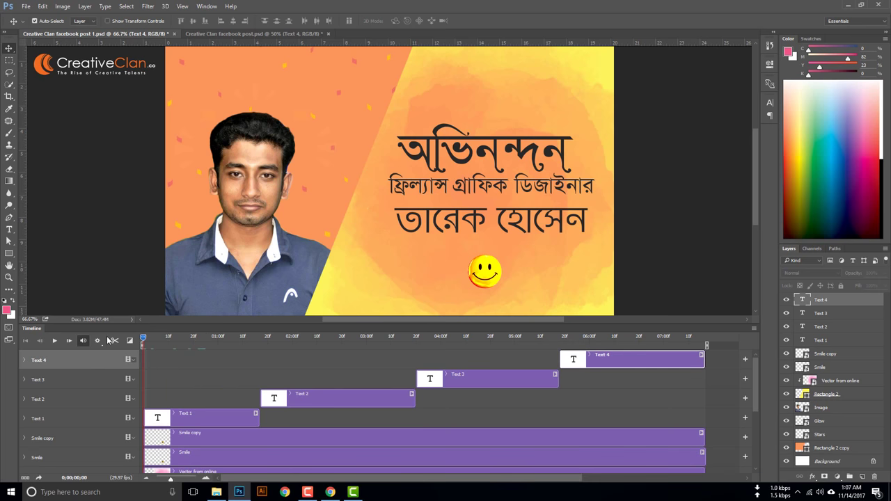
Preview playback to about 06;27 and trim the Text 4 clip shorter
key(space)
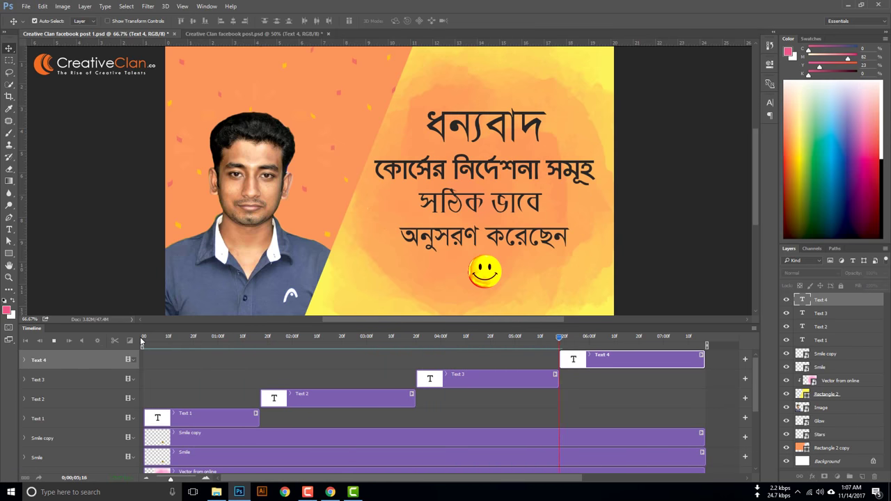
key(space)
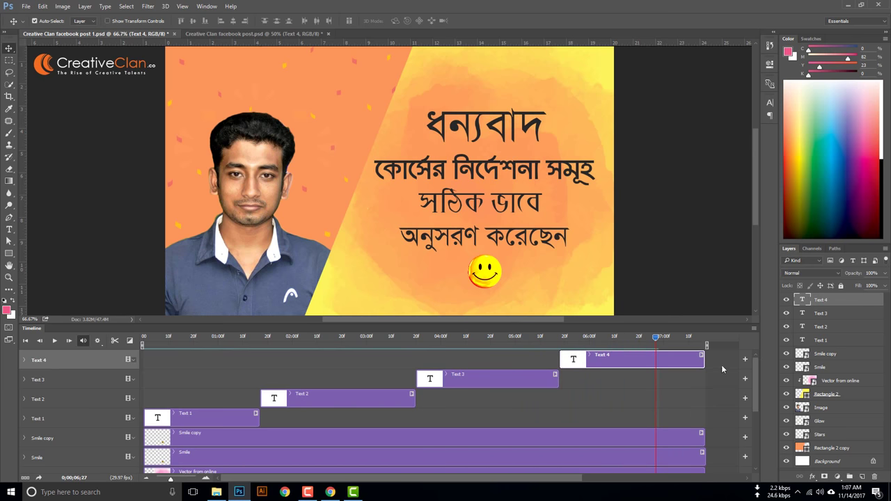
drag(701, 360, 670, 359)
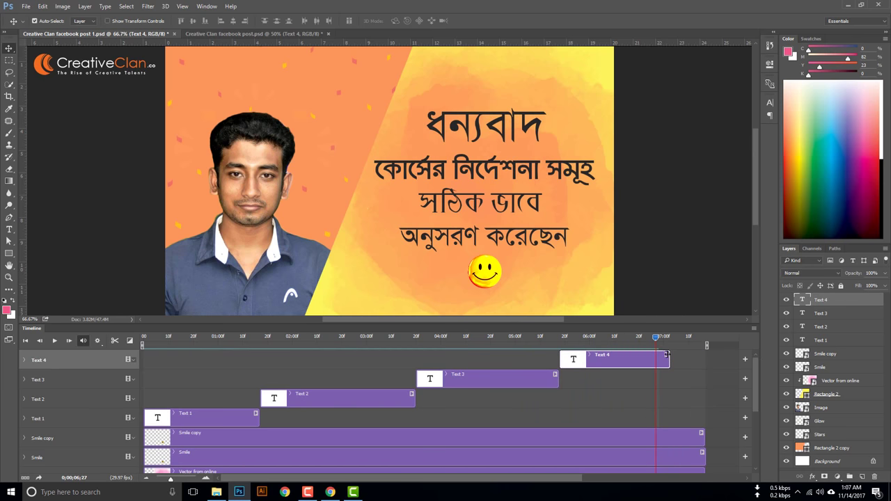
scroll(717, 416, down, 4)
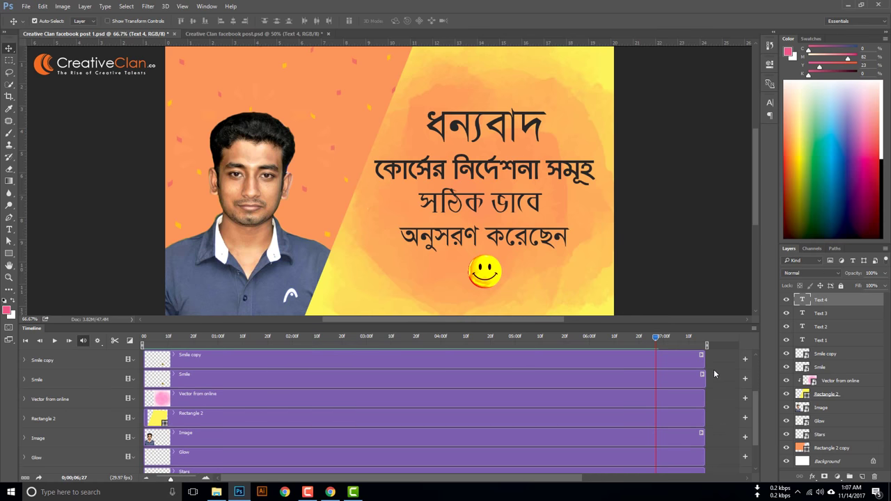
scroll(714, 376, up, 3)
scroll(713, 389, down, 2)
click(698, 428)
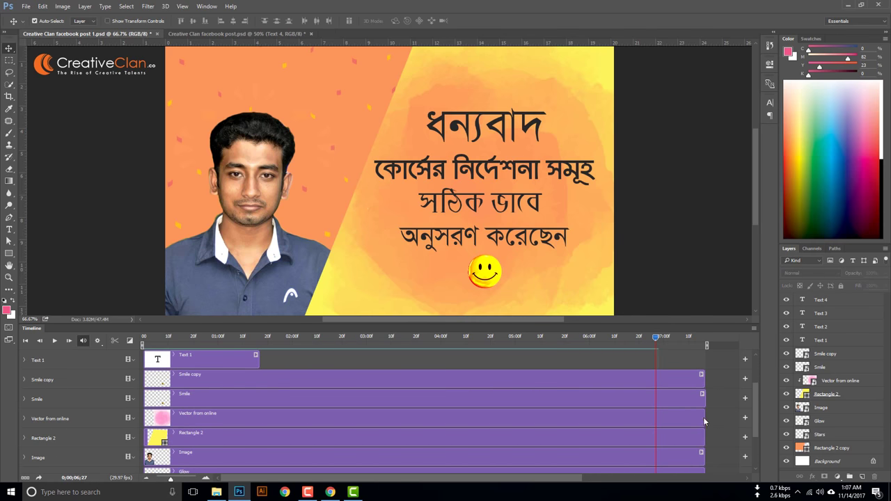
Trim the Smile copy, Vector from online and Rectangle 2 clips to end at 07;06
scroll(655, 430, up, 3)
click(688, 436)
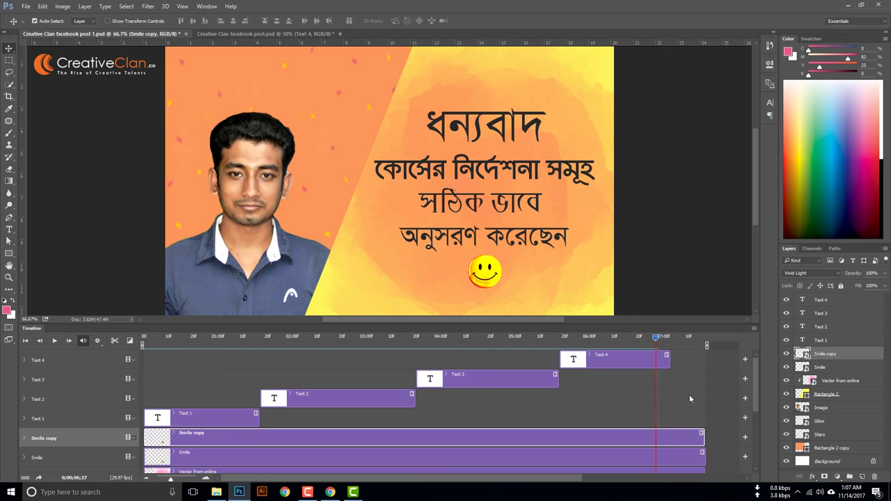
drag(703, 435, 679, 460)
scroll(712, 390, down, 4)
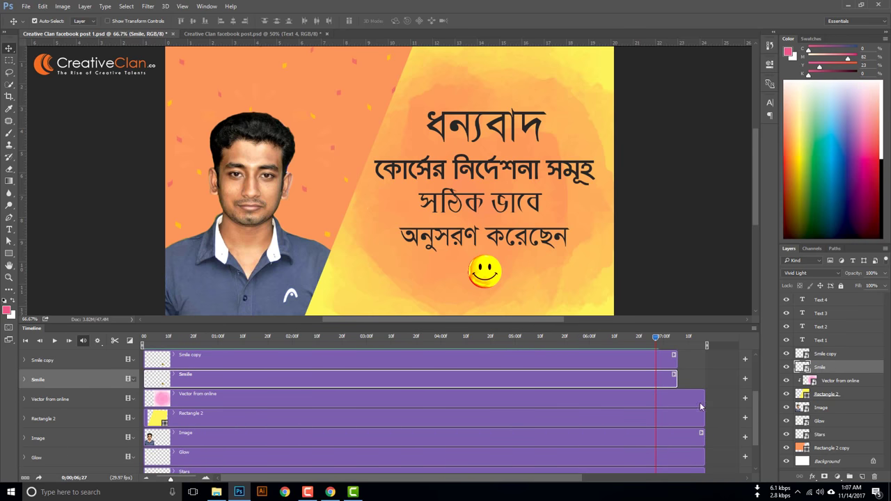
drag(704, 402, 677, 437)
scroll(702, 420, down, 2)
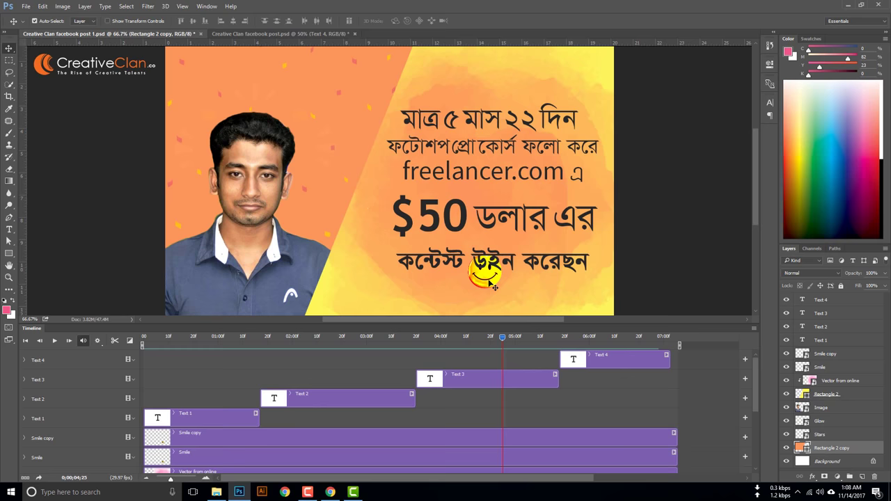
click(493, 286)
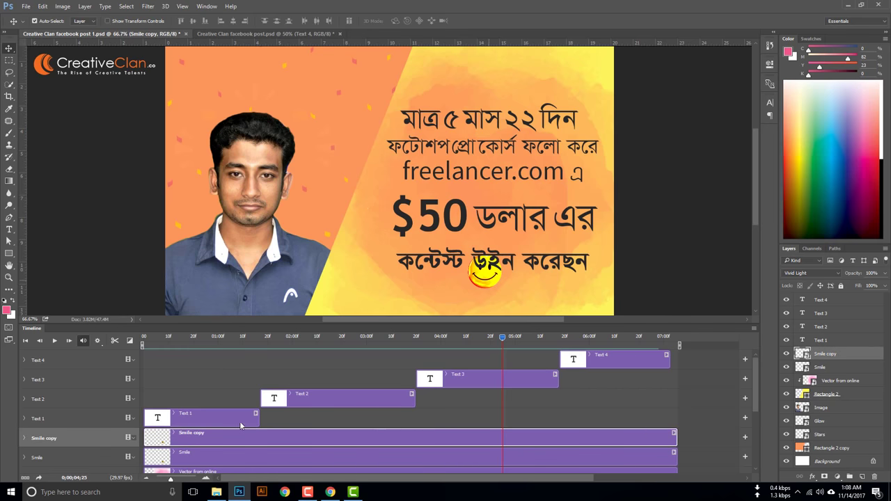
scroll(241, 425, down, 1)
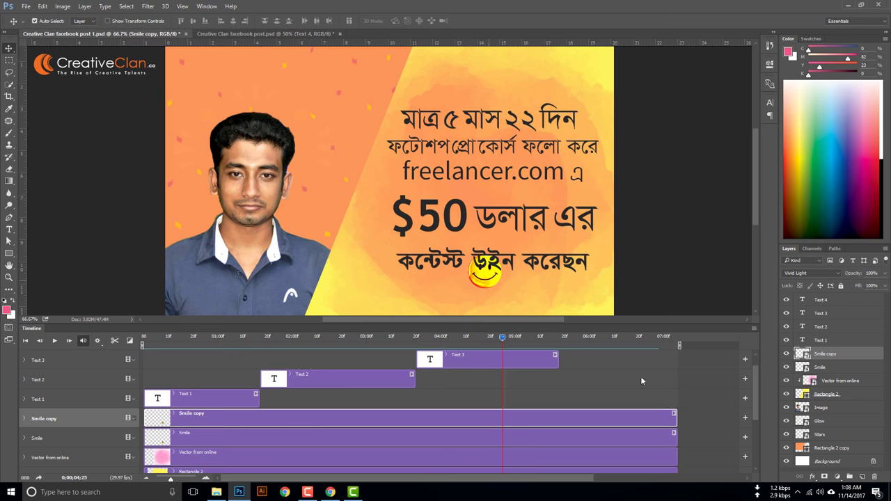
scroll(591, 385, up, 1)
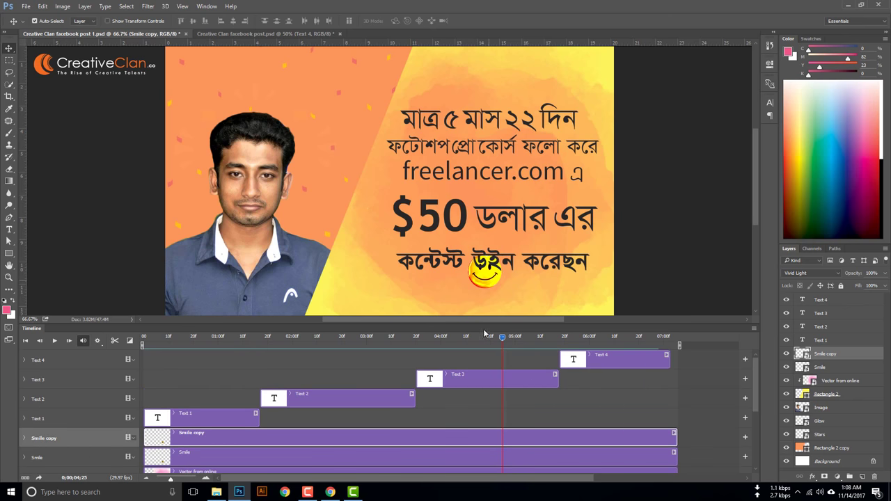
scroll(324, 391, down, 1)
scroll(325, 394, down, 2)
Remove the extra smiley copy and trim the Smile clip to run 02:05–03:12
click(213, 401)
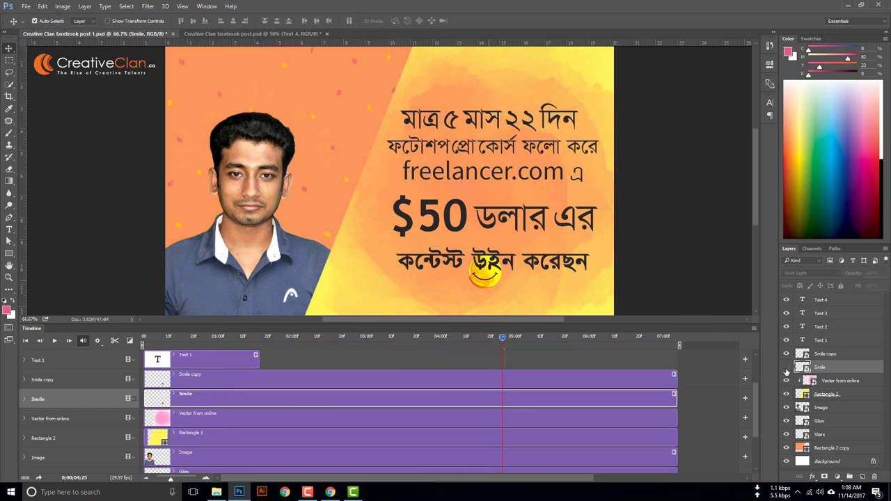
key(ctrl+z)
drag(142, 417, 299, 425)
drag(295, 428, 295, 429)
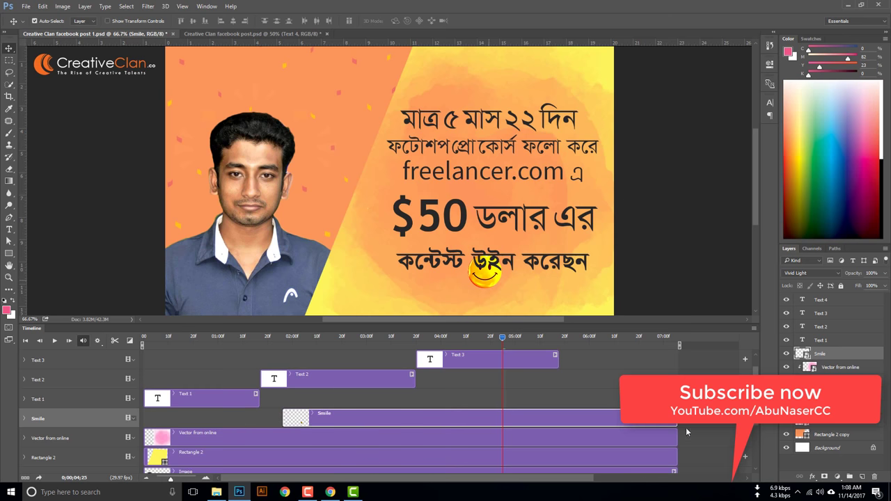
drag(680, 425, 395, 418)
Preview the smiley during the Text 2 slide, then duplicate the Smile layer
drag(500, 339, 268, 341)
key(space)
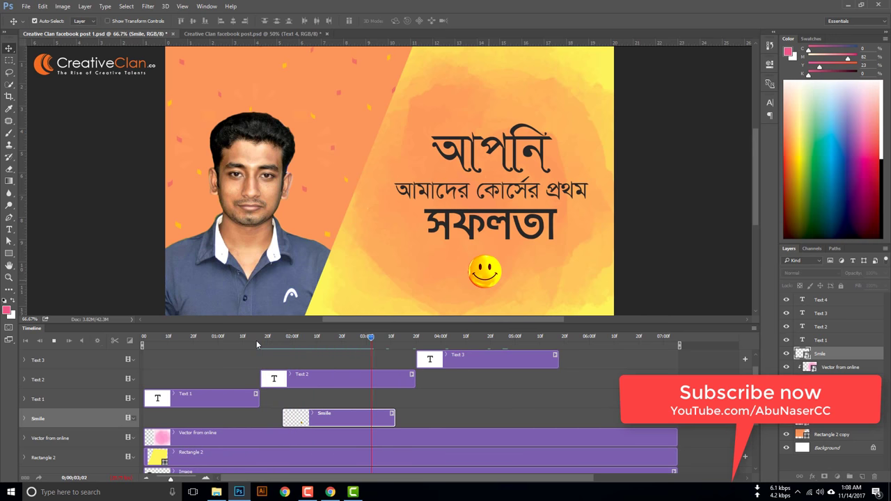
key(space)
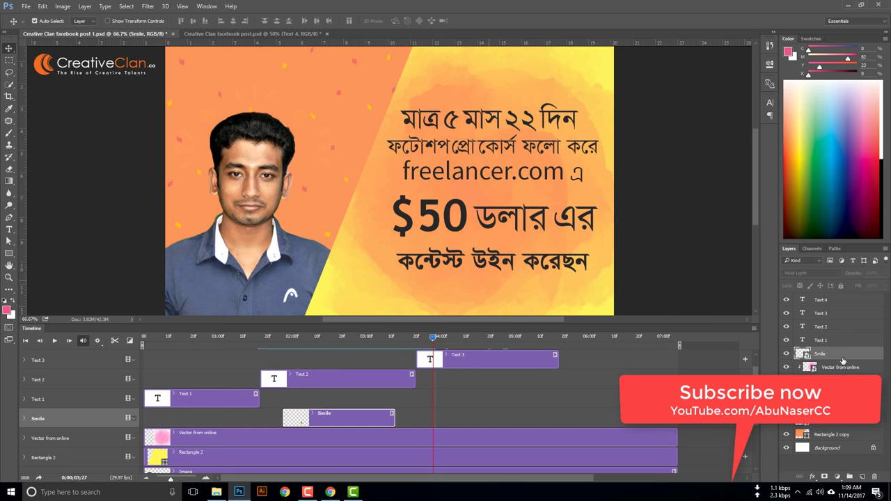
drag(844, 357, 862, 475)
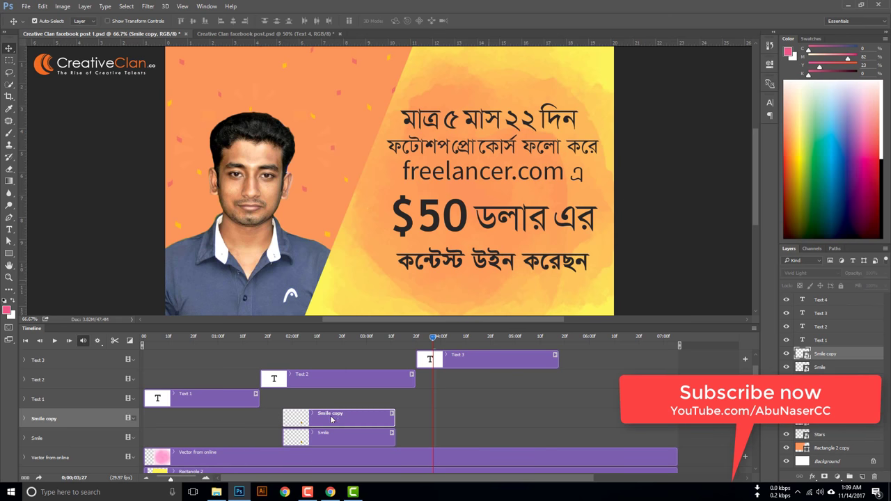
Move the Smile copy clip under the Text 4 slide, preview it, and rewind to the start
drag(332, 419, 614, 439)
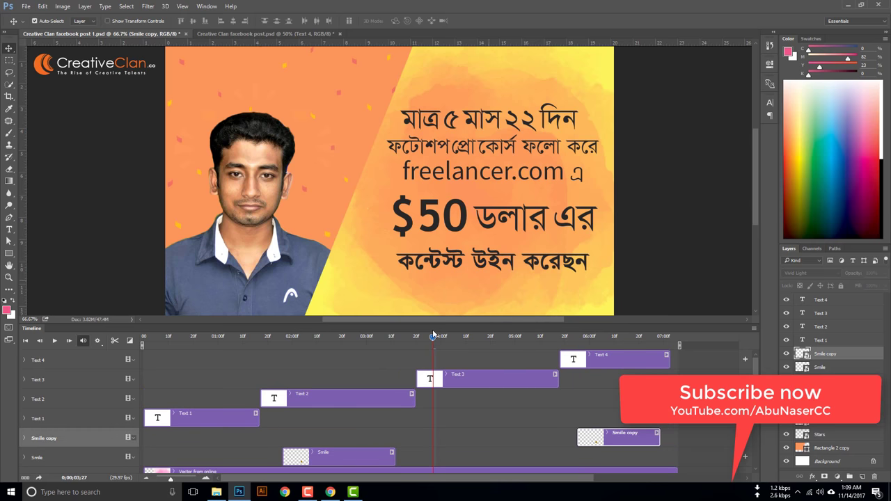
key(space)
key(space)
key(space)
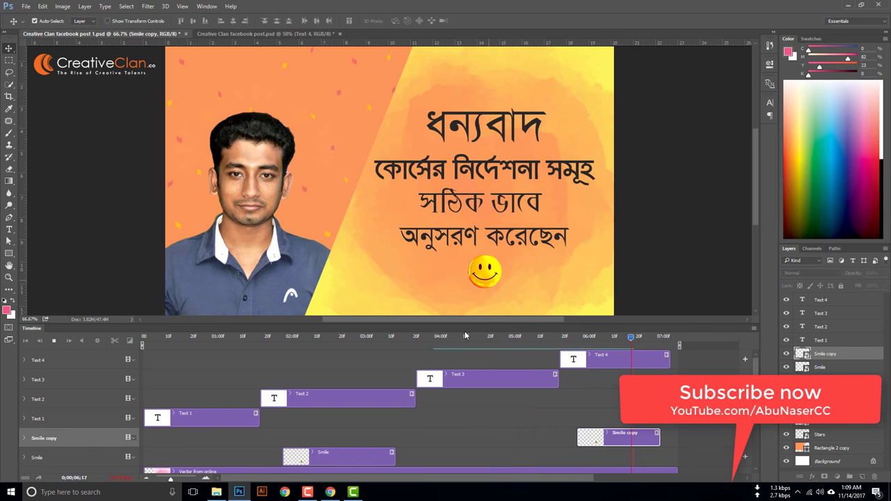
key(space)
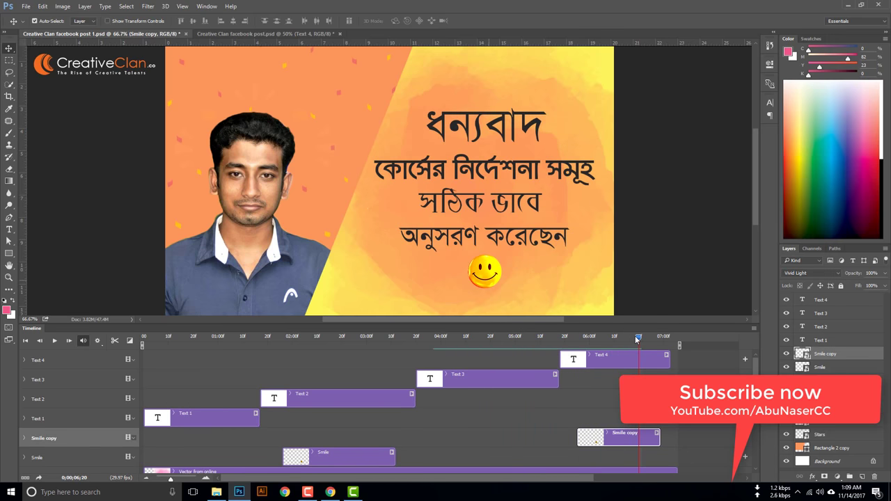
drag(635, 339, 151, 342)
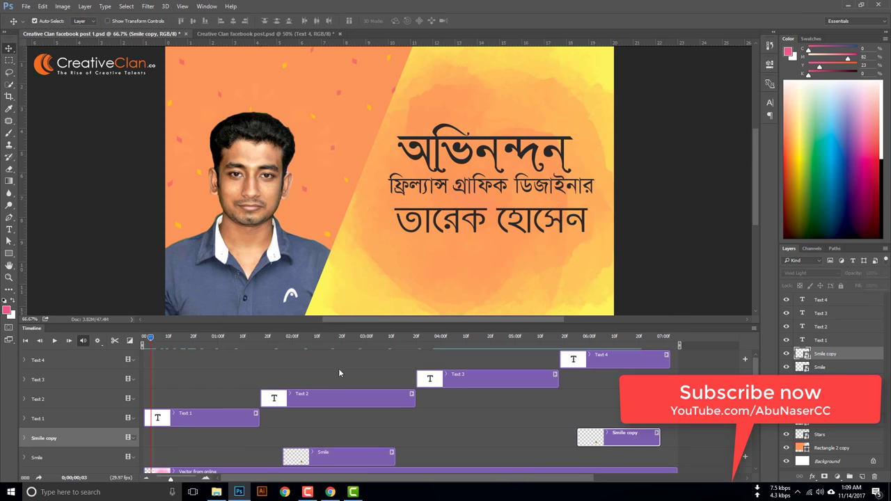
click(330, 492)
scroll(387, 363, down, 10)
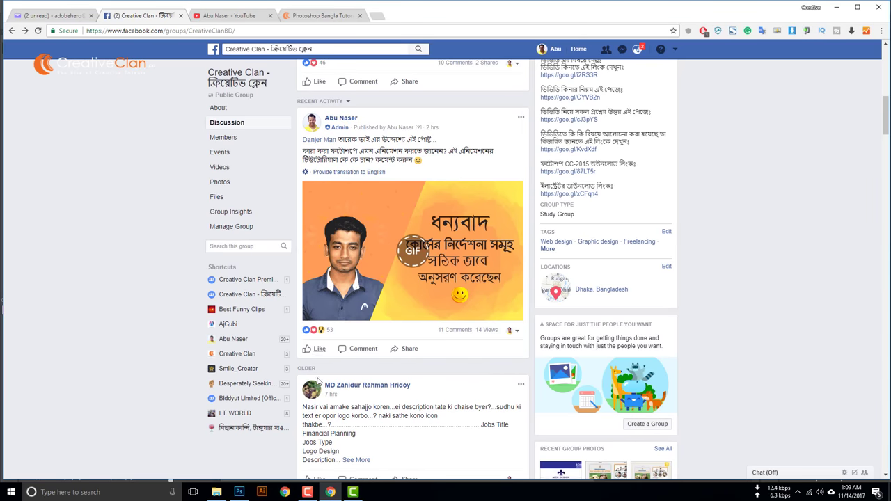
click(239, 492)
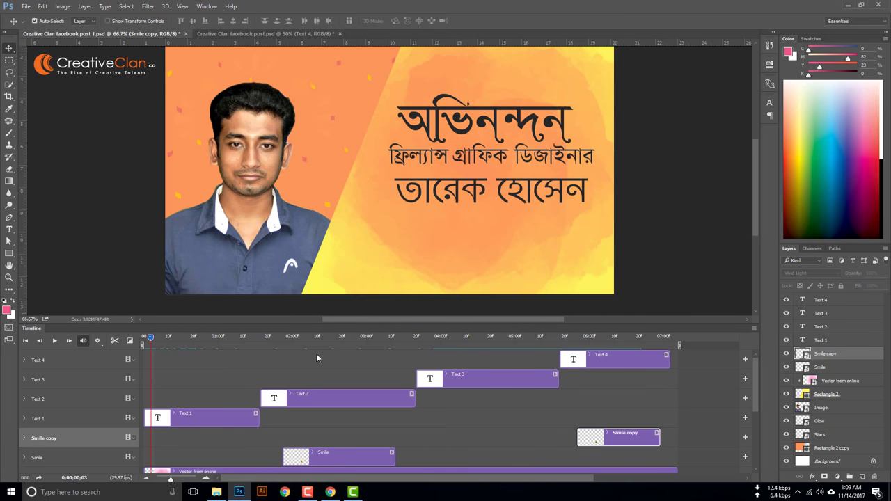
Enlarge the Timeline, select Glow, and toggle its visibility to check the rays' effect
drag(280, 323, 264, 256)
scroll(218, 414, down, 1)
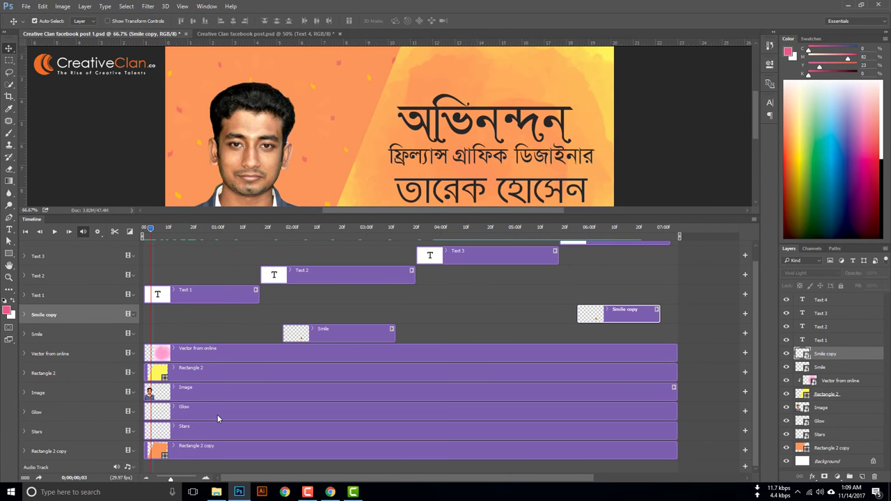
click(214, 412)
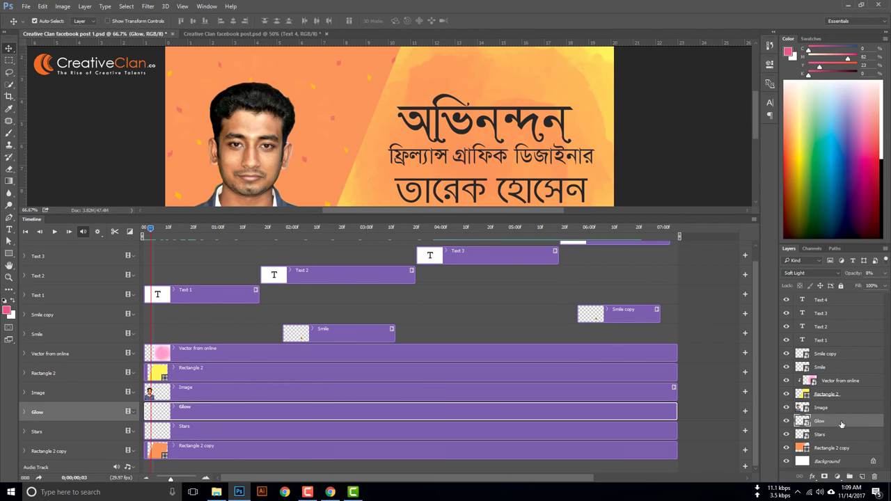
click(786, 421)
click(785, 421)
click(785, 421)
click(785, 422)
scroll(470, 381, up, 1)
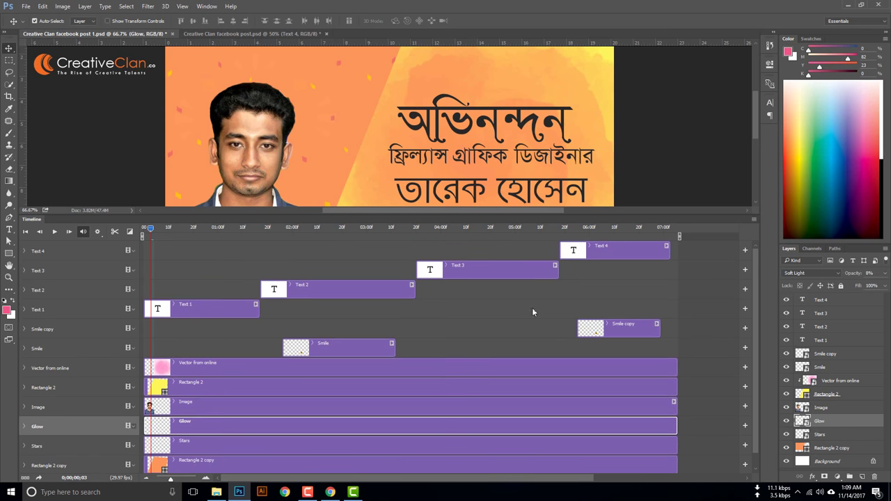
click(224, 230)
Raise Glow opacity to 100%, keep it below Image, and expand the Glow track's properties
drag(819, 421, 819, 387)
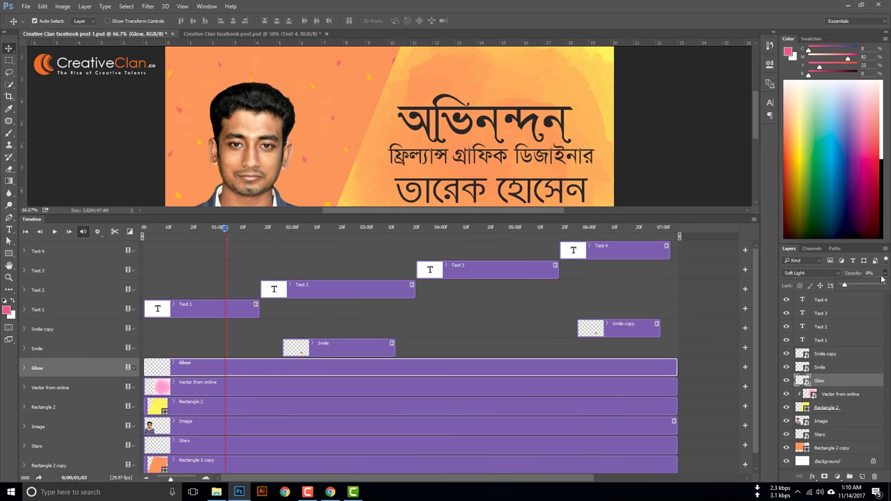
drag(845, 282, 888, 287)
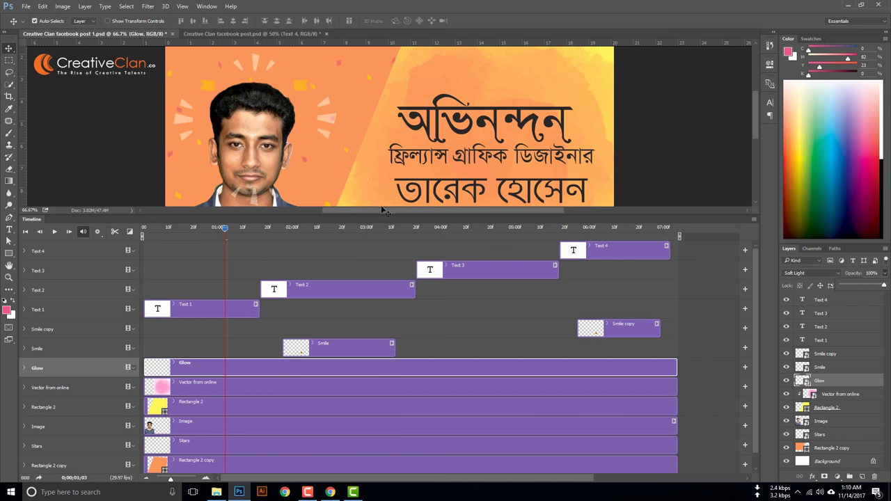
drag(852, 383, 850, 421)
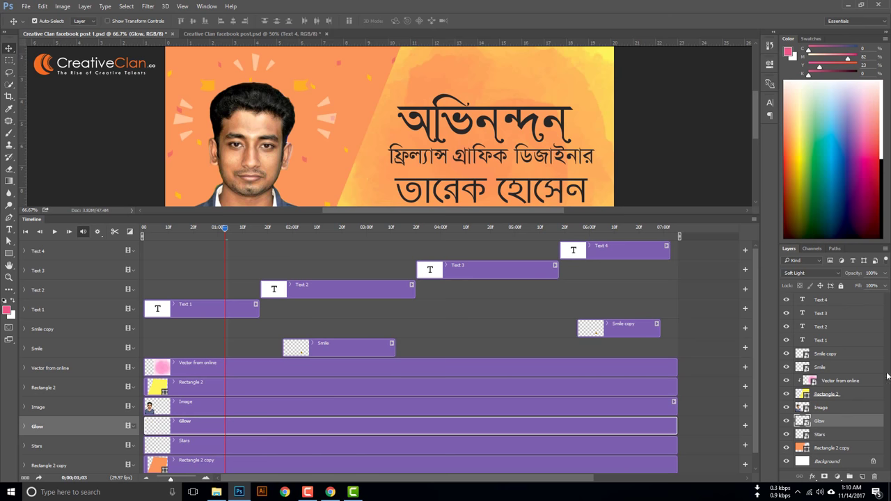
drag(842, 426, 841, 348)
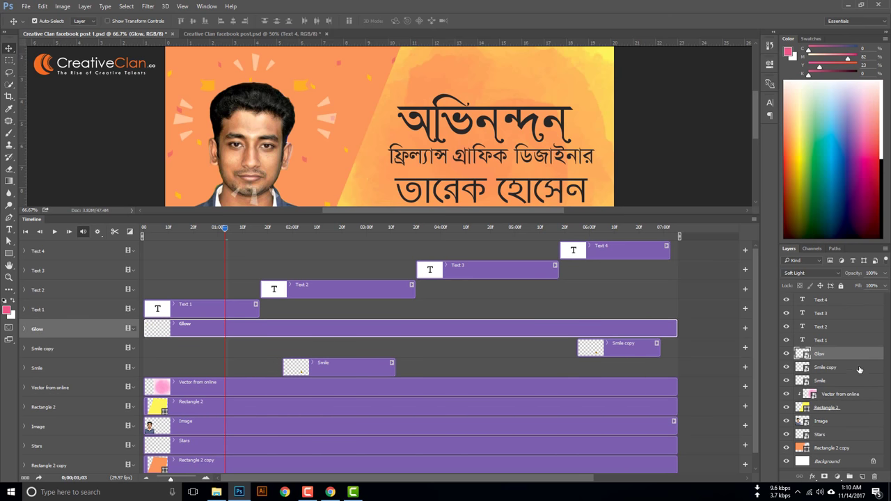
drag(850, 355, 841, 426)
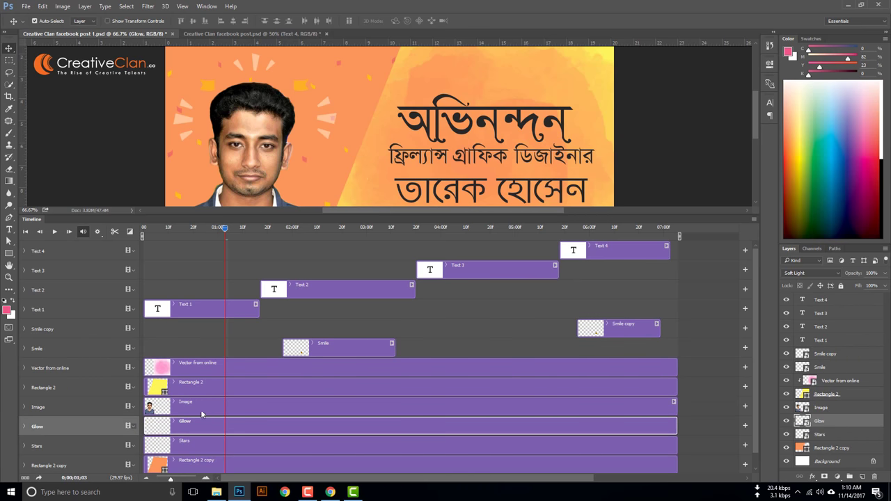
drag(224, 229, 132, 244)
click(25, 426)
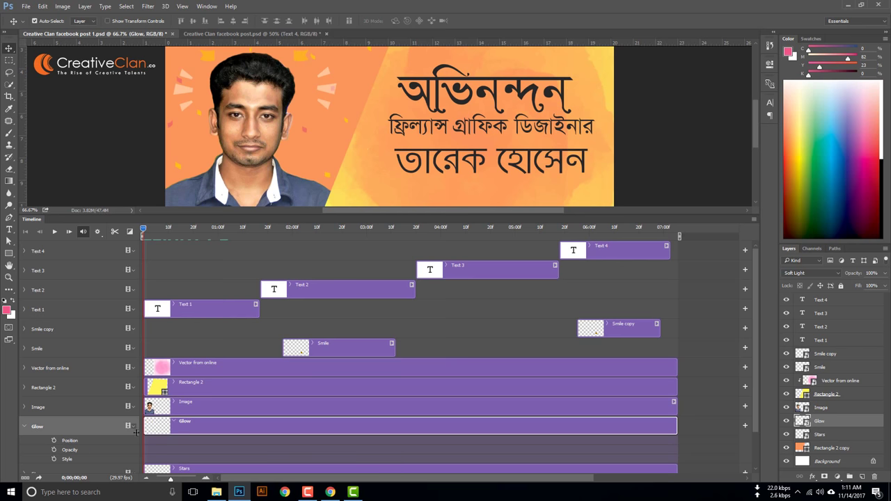
Keyframe Glow opacity: full at the start, 0% at frame 22, 100% at 01:11
click(54, 451)
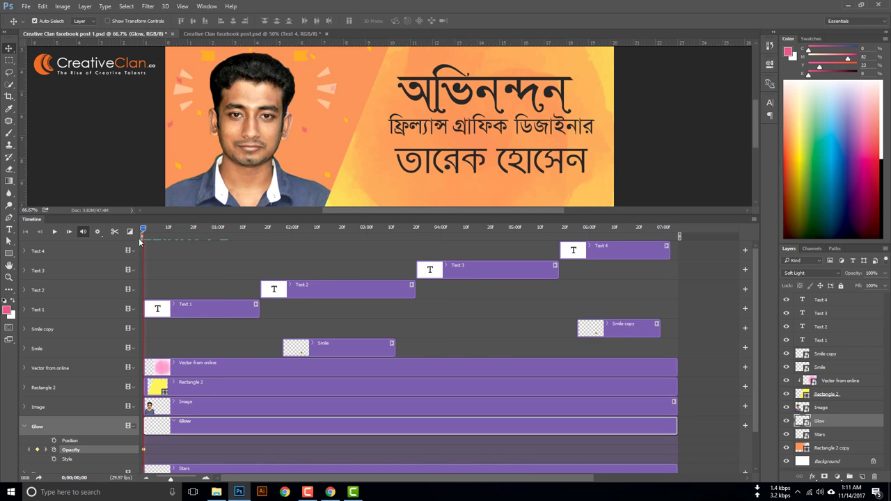
drag(146, 232, 199, 230)
click(886, 273)
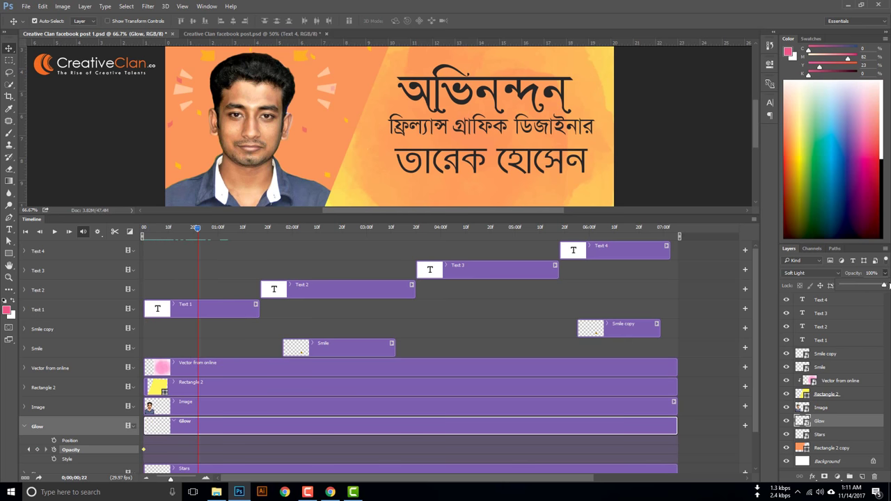
drag(883, 286, 841, 285)
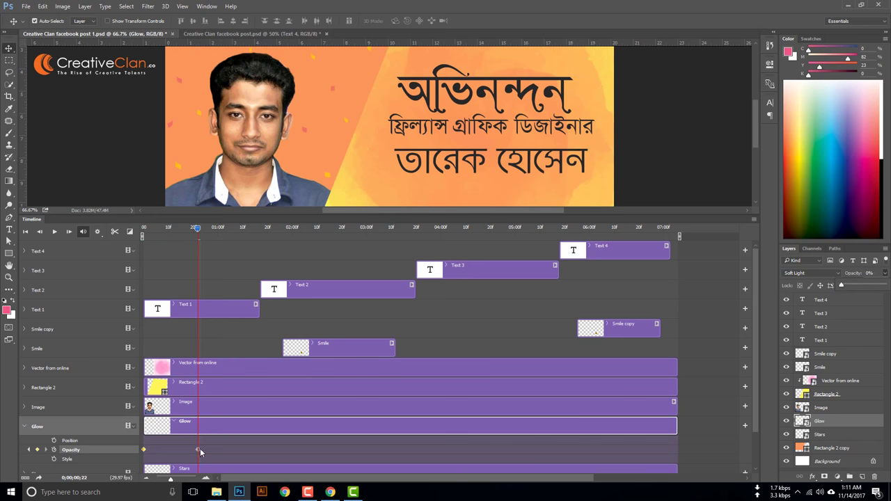
click(197, 450)
drag(200, 230, 245, 241)
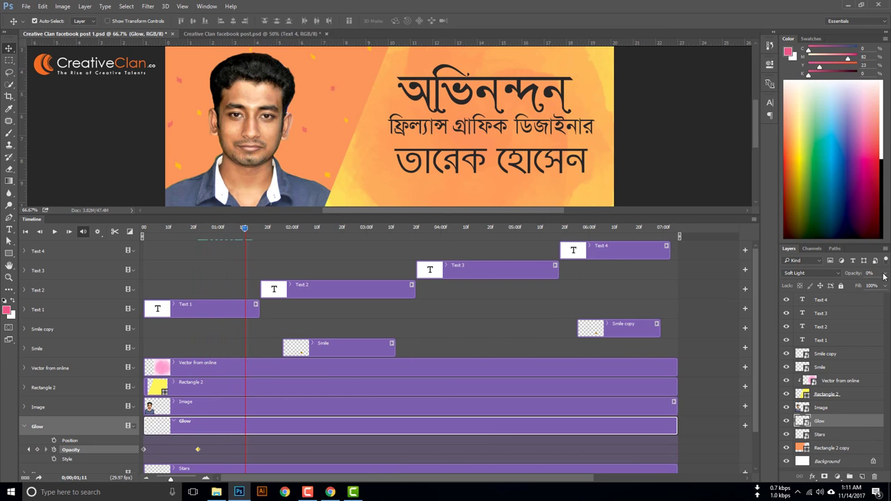
click(884, 277)
drag(842, 287, 881, 292)
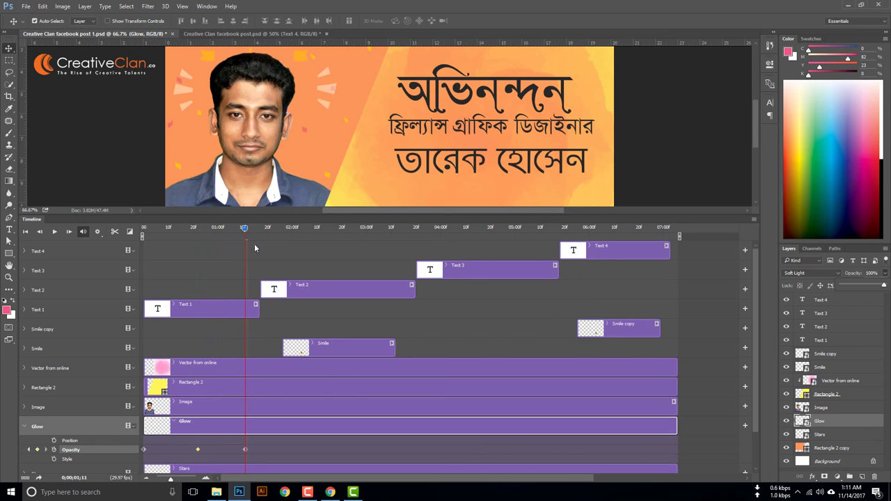
Scrub through the first second to preview the fade, then copy the 0% keyframe later
drag(244, 231, 143, 241)
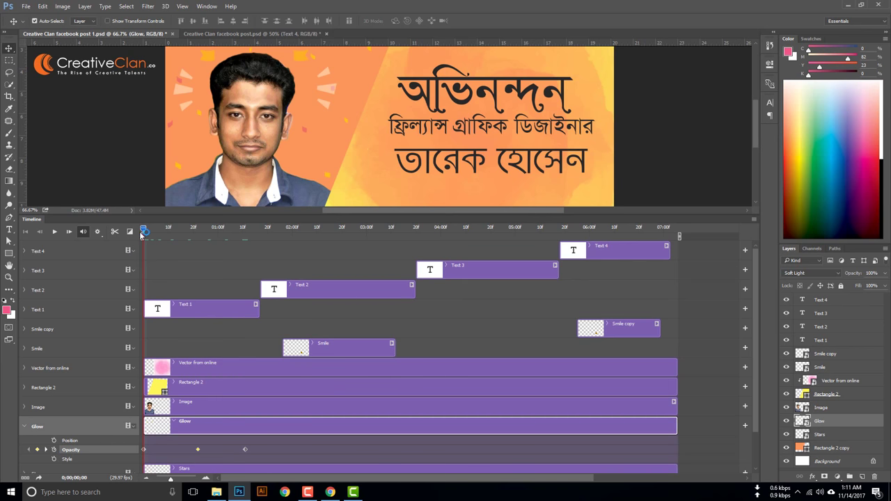
drag(146, 230, 161, 236)
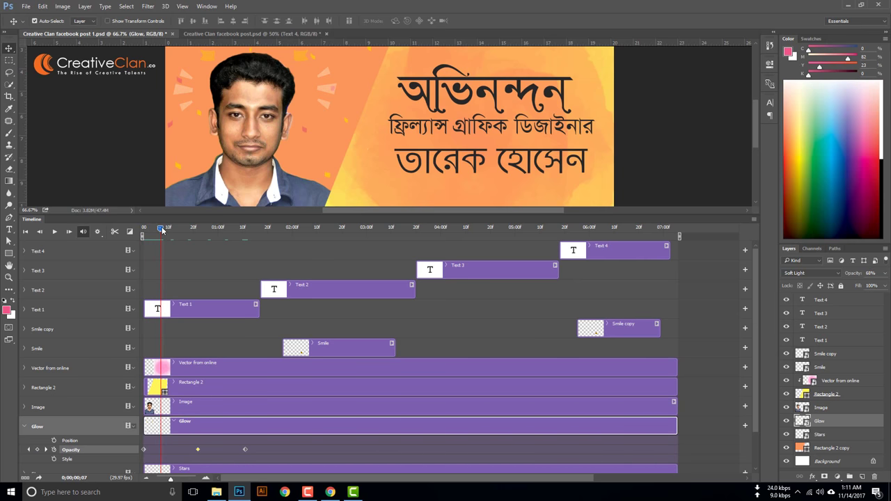
drag(162, 231, 178, 231)
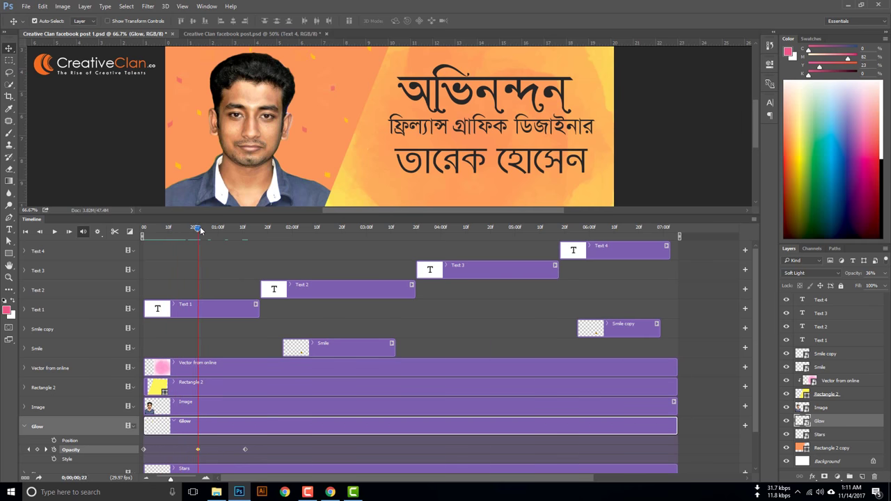
drag(180, 235, 198, 231)
drag(244, 450, 249, 449)
Place the copied keyframe further along, set Glow to 0% there, and preview from the start
drag(199, 233, 296, 244)
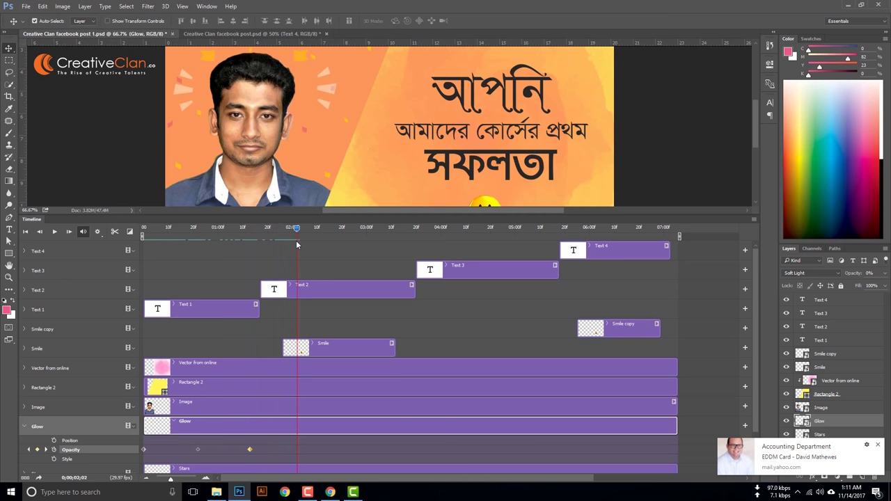
click(879, 446)
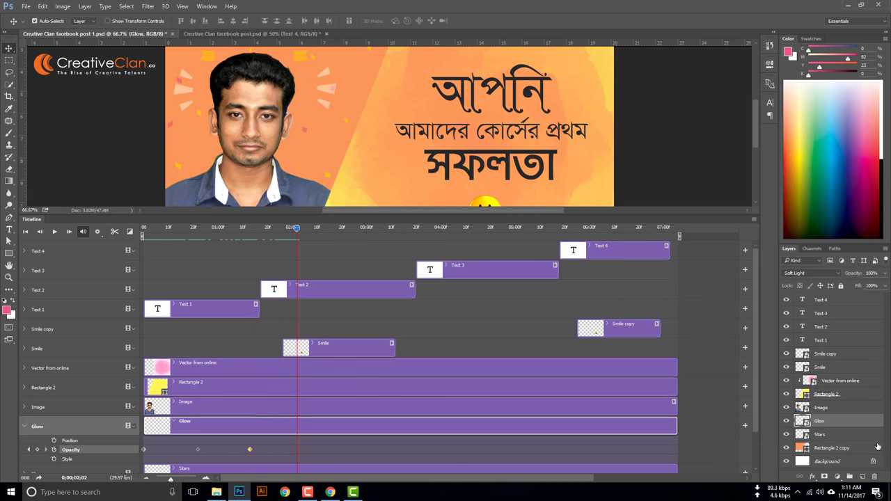
click(887, 276)
drag(879, 285, 841, 285)
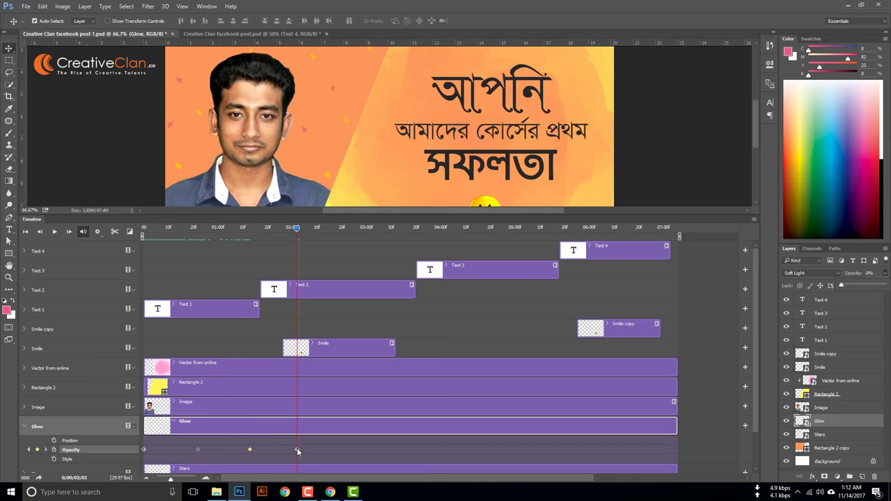
click(297, 449)
drag(268, 234, 139, 240)
key(space)
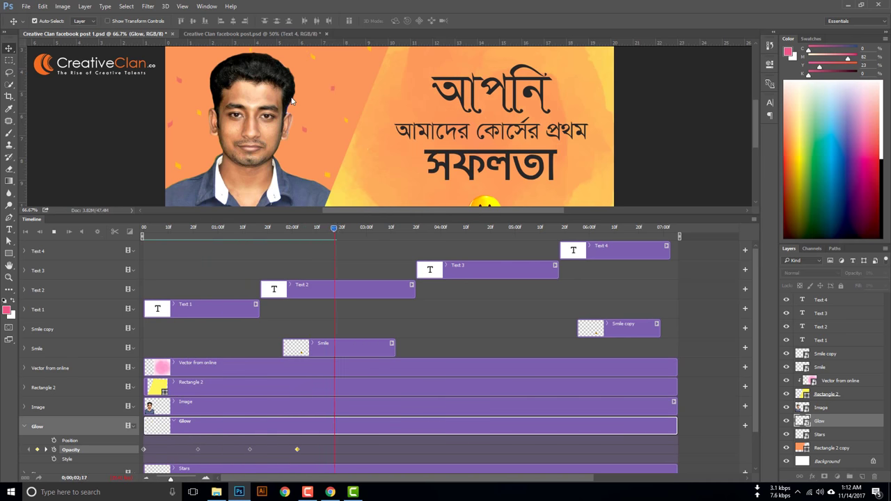
key(space)
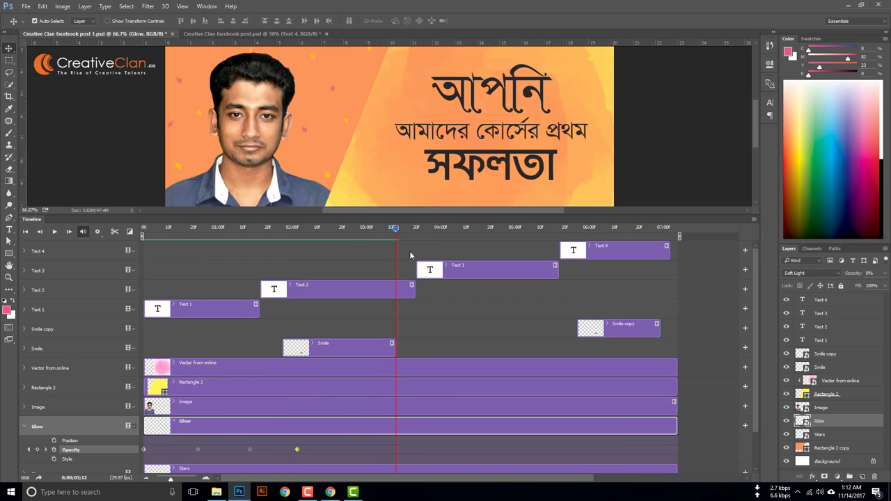
Key Glow opacity at 100% on the smiley frame, 0% next, 100% at the following text slide
drag(397, 231, 362, 228)
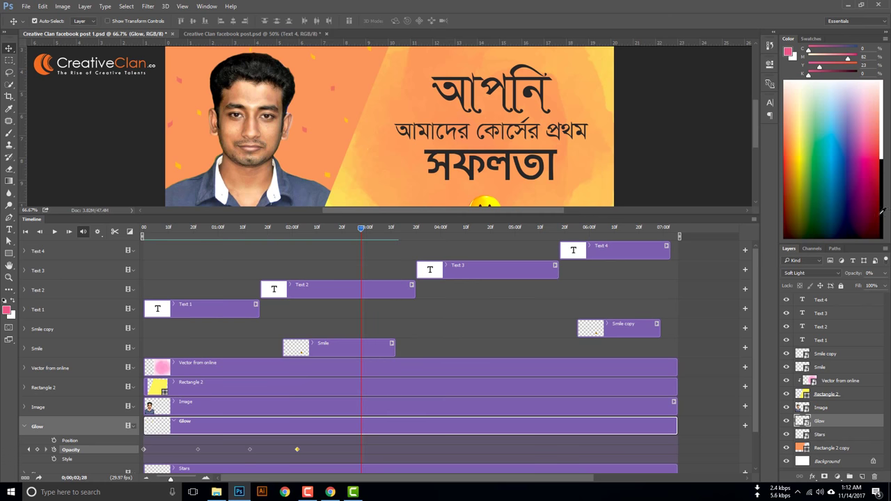
click(885, 274)
drag(844, 289, 884, 287)
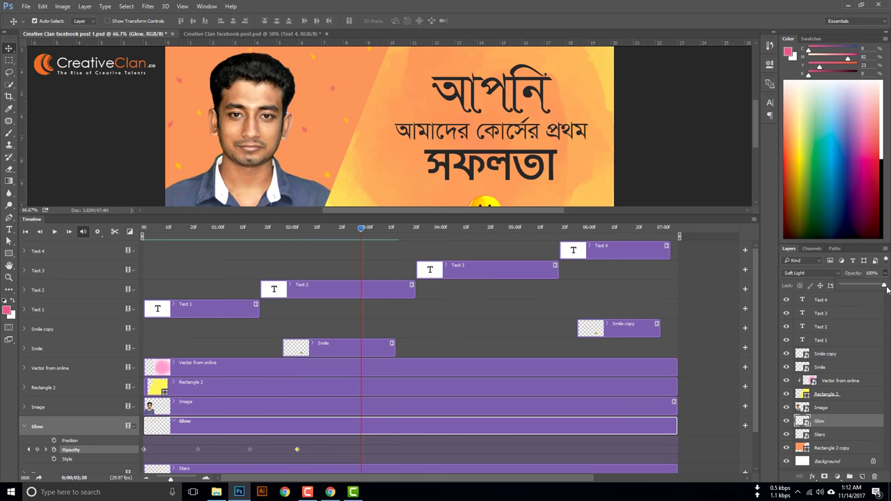
click(360, 230)
key(space)
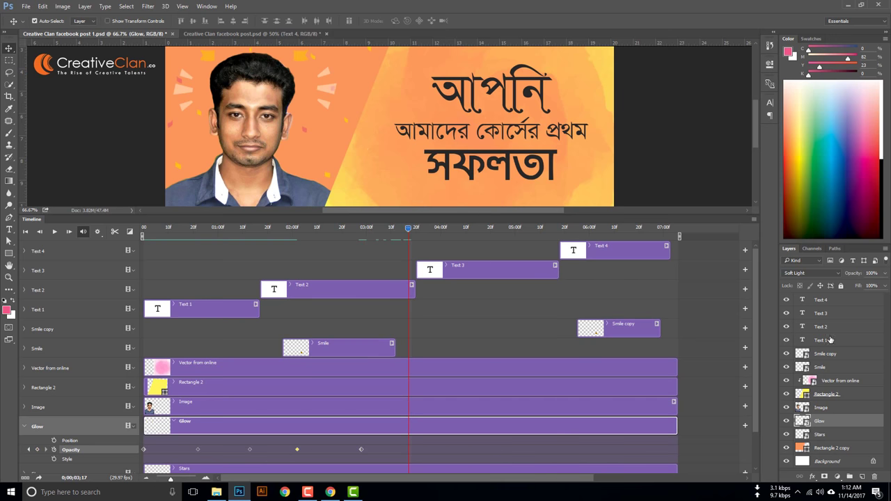
click(885, 273)
drag(884, 287, 841, 287)
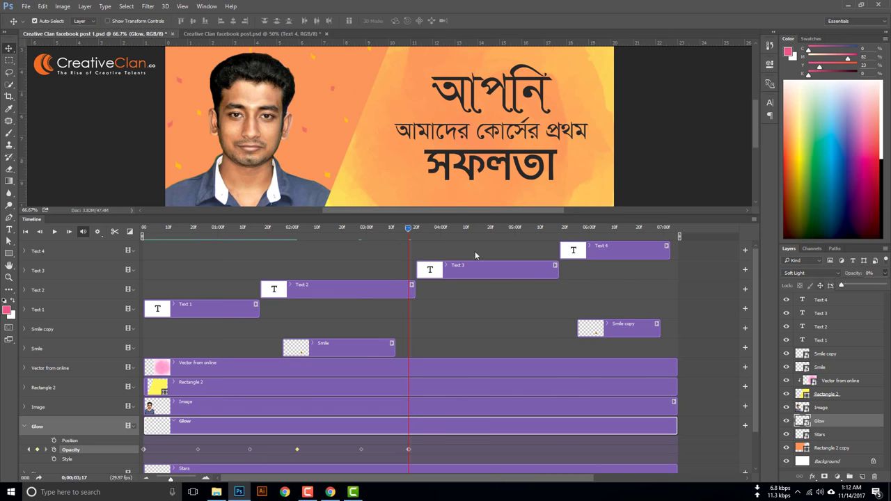
drag(409, 230, 465, 230)
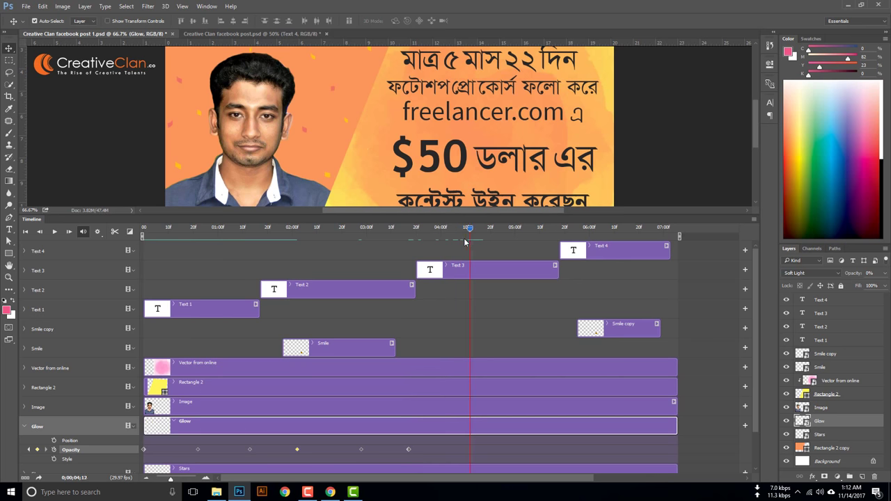
click(885, 274)
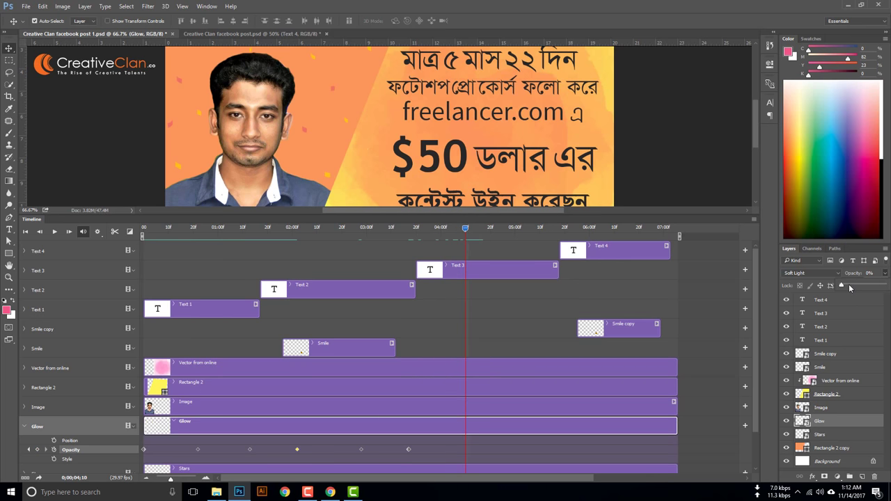
drag(841, 287, 884, 287)
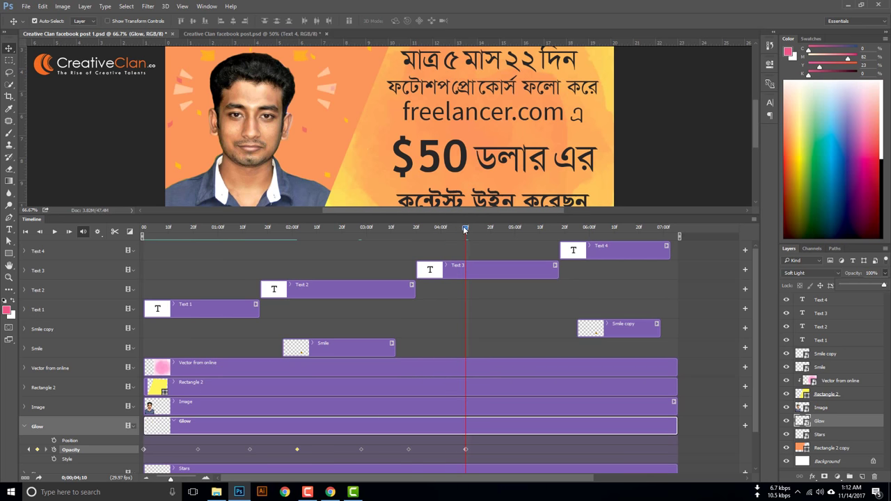
Set Glow opacity 0% at five seconds, 100% at the thank-you slide, 0% at 6;13
drag(465, 229, 515, 230)
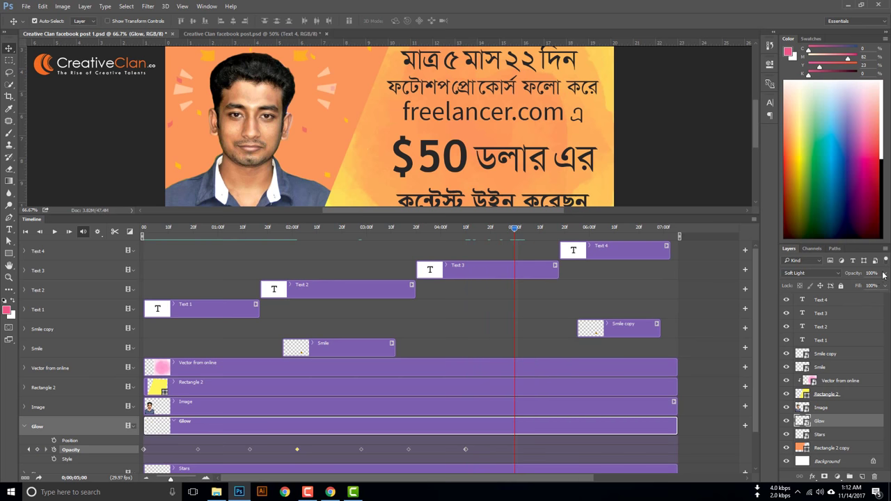
click(885, 273)
drag(884, 286, 841, 286)
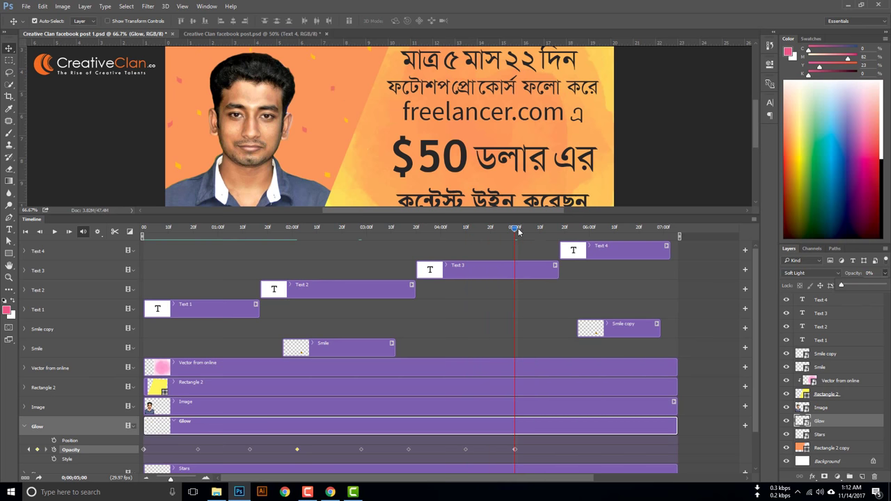
drag(519, 229, 565, 229)
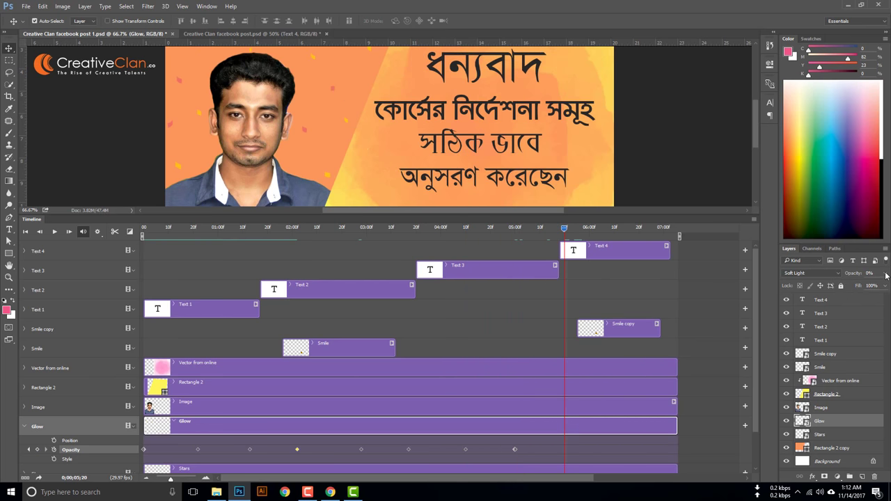
click(885, 274)
drag(841, 287, 884, 285)
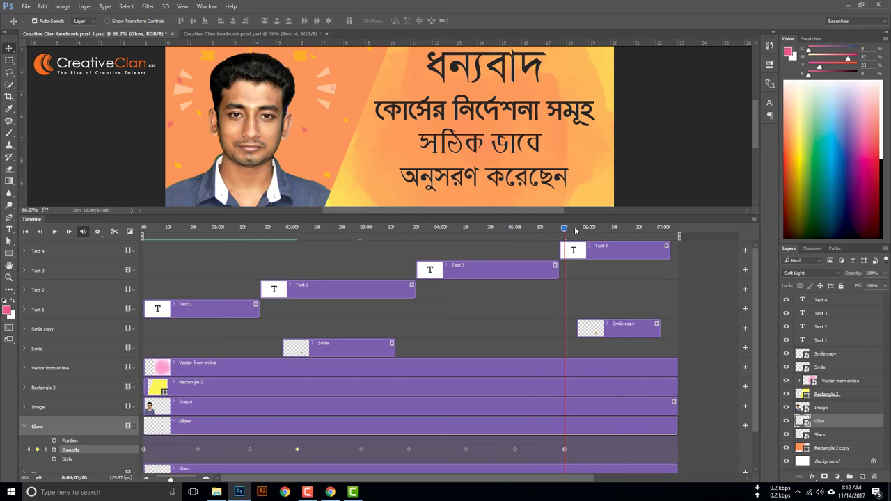
drag(564, 228, 621, 228)
click(884, 286)
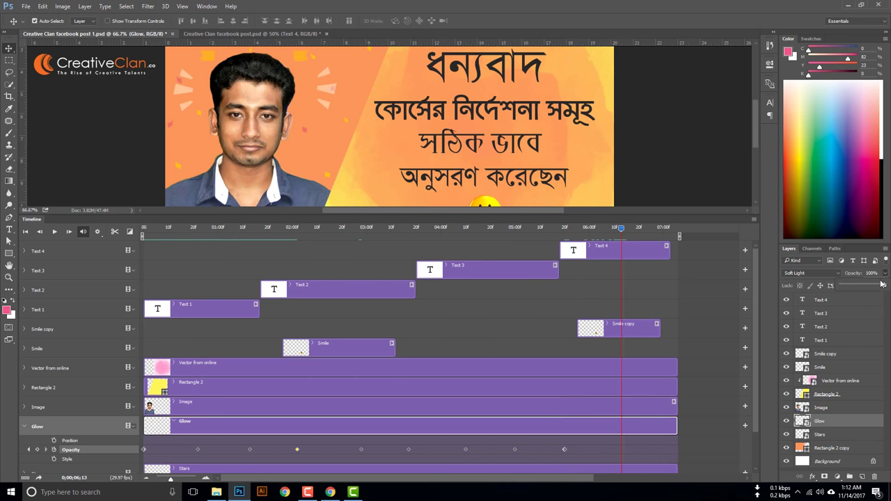
drag(884, 286, 841, 286)
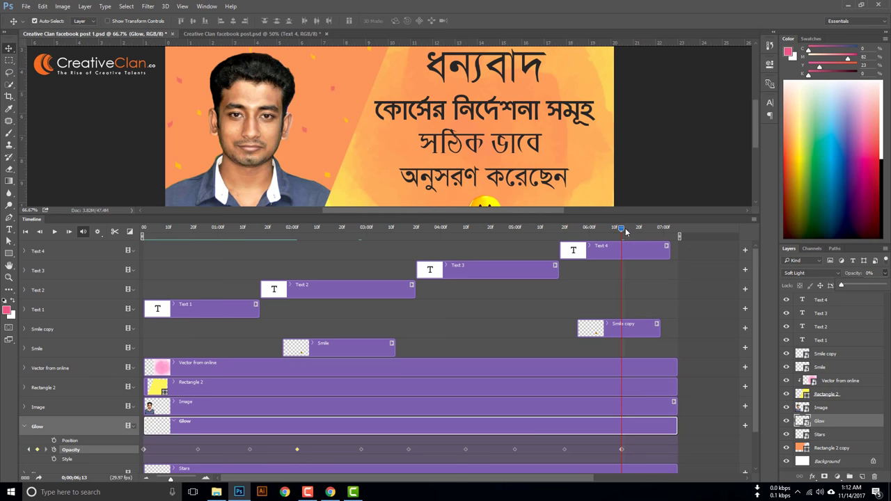
Return Glow to 100% at 7;01, fade it out at the final frame, and rewind
drag(622, 229, 665, 229)
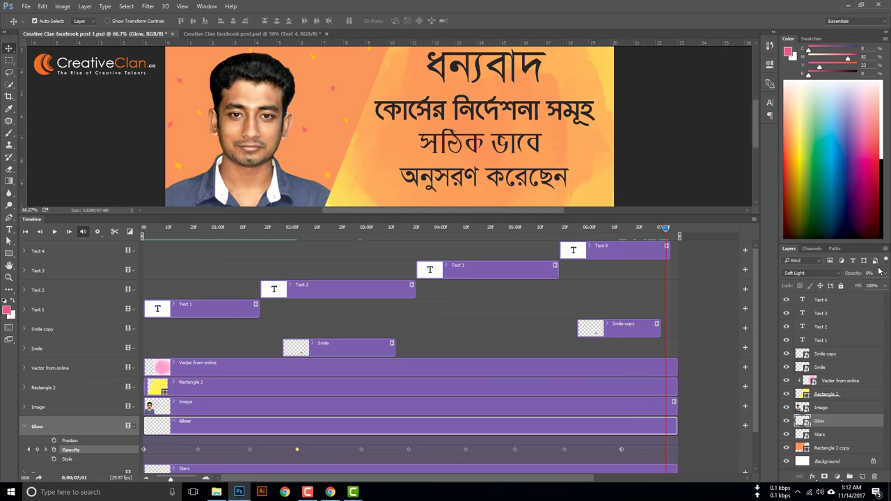
click(886, 273)
drag(844, 287, 884, 286)
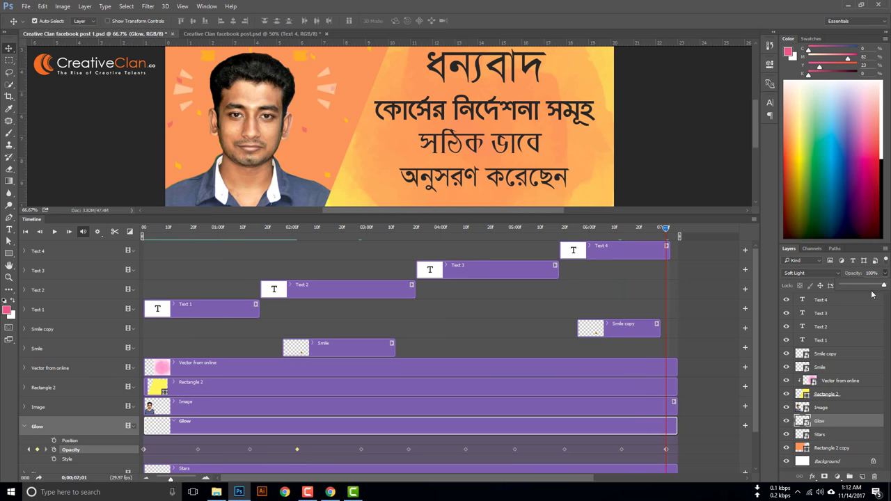
drag(666, 234, 676, 234)
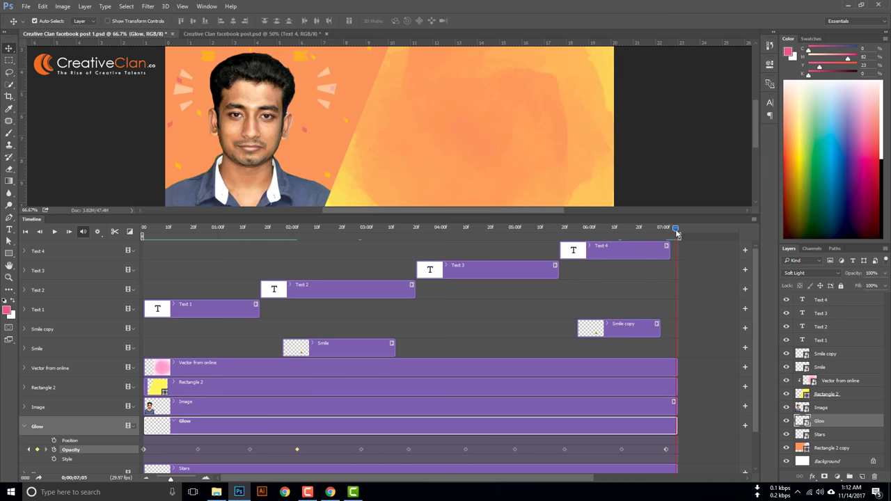
click(887, 274)
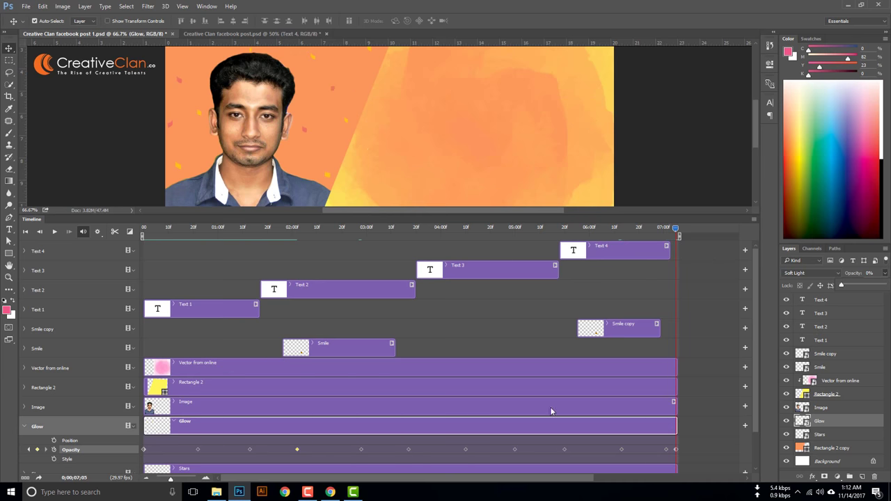
mouse_move(667, 451)
mouse_down()
mouse_move(610, 448)
mouse_move(670, 449)
mouse_up()
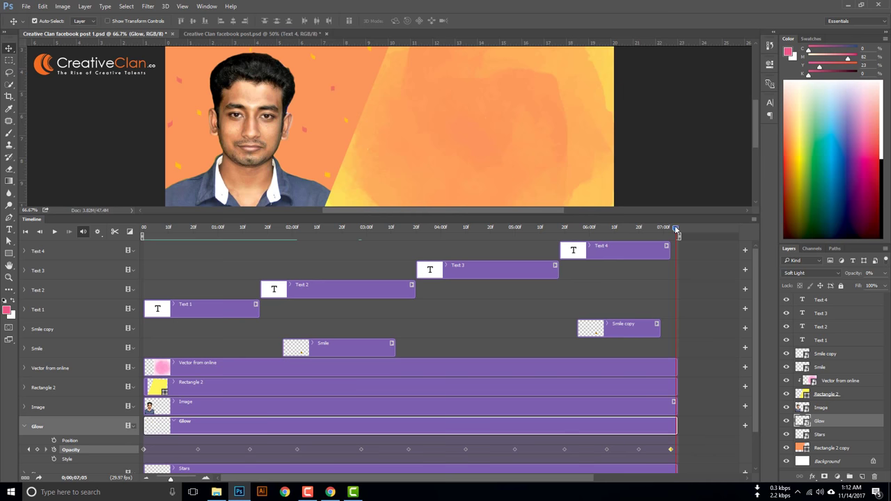
drag(675, 229, 55, 250)
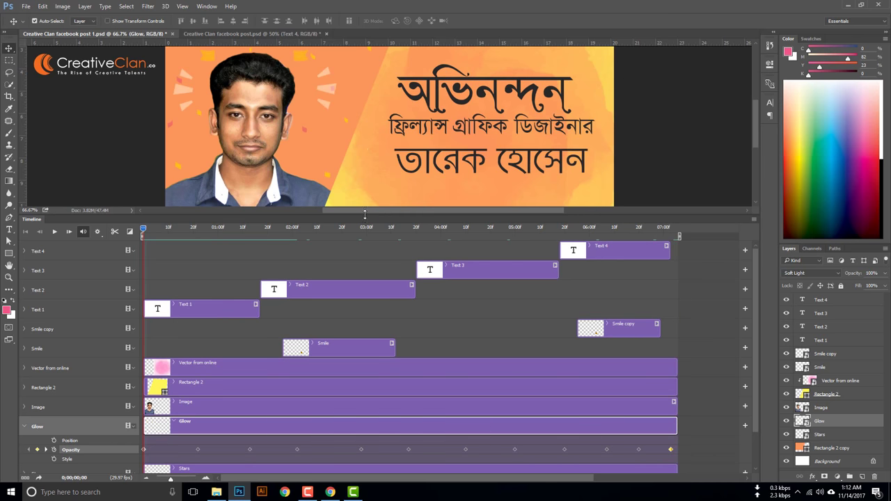
drag(360, 226, 360, 373)
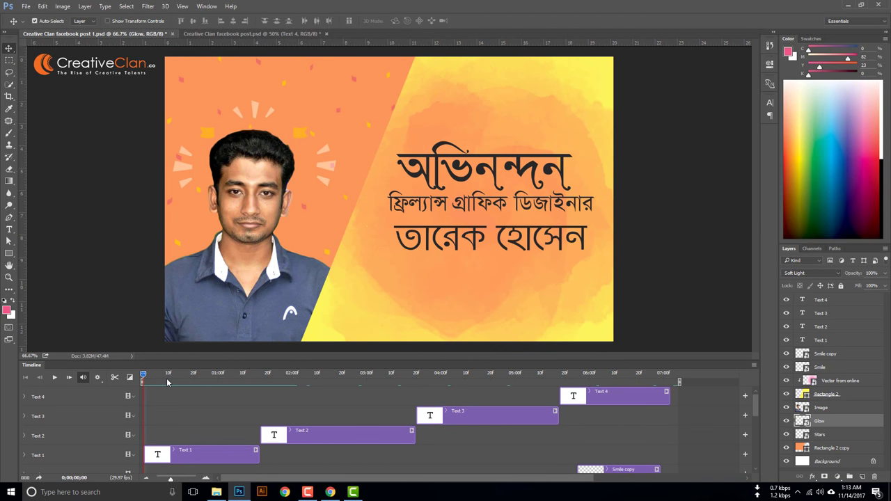
key(space)
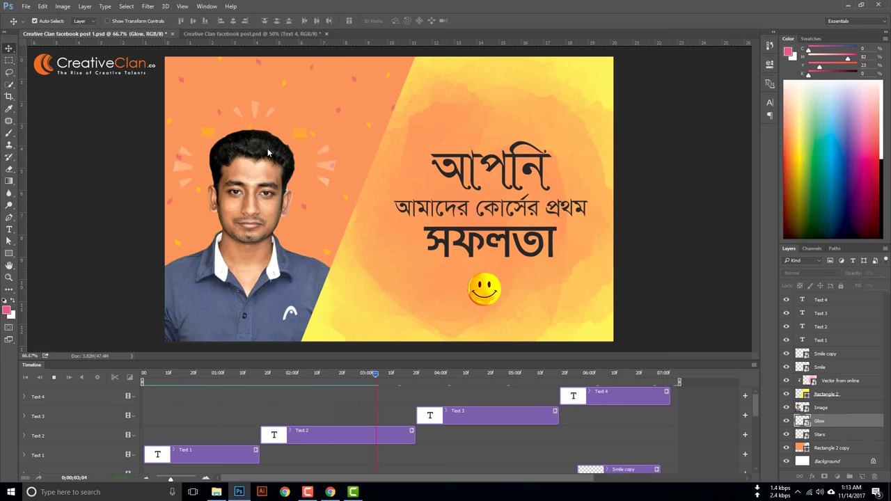
key(space)
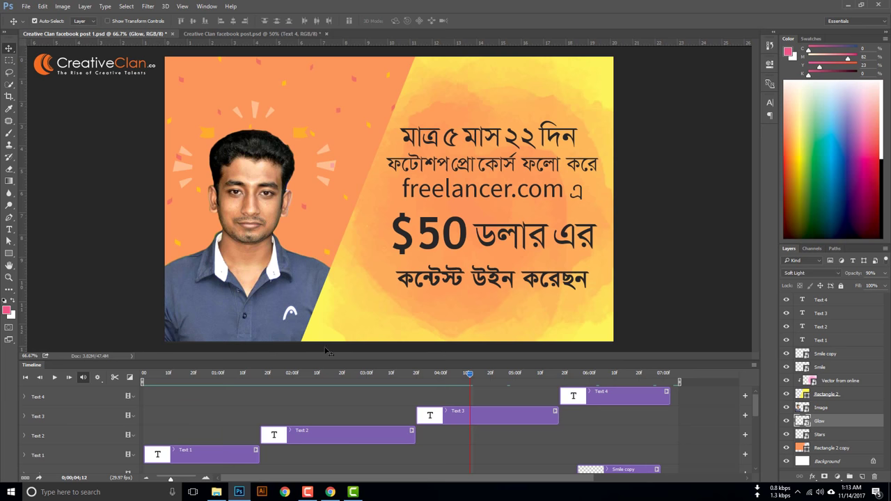
drag(324, 350, 324, 244)
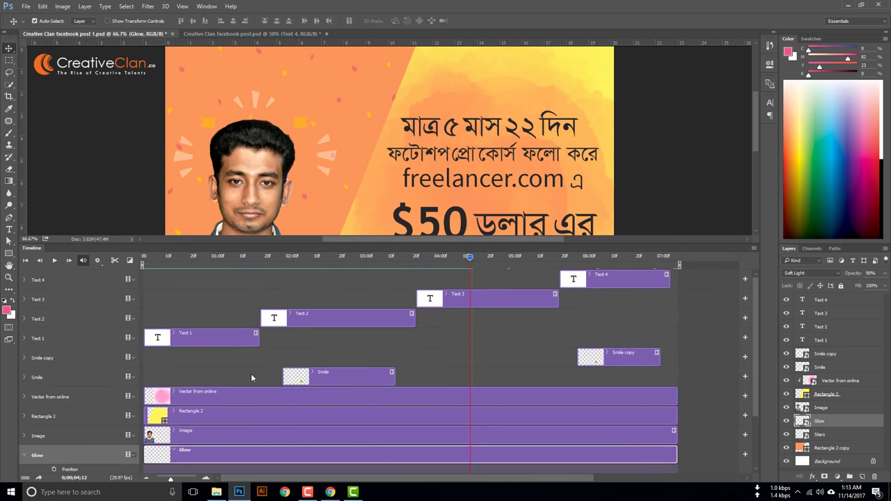
Shift the early Glow opacity keyframes earlier to tighten their spacing
scroll(251, 373, down, 5)
drag(196, 408, 166, 407)
drag(250, 407, 188, 407)
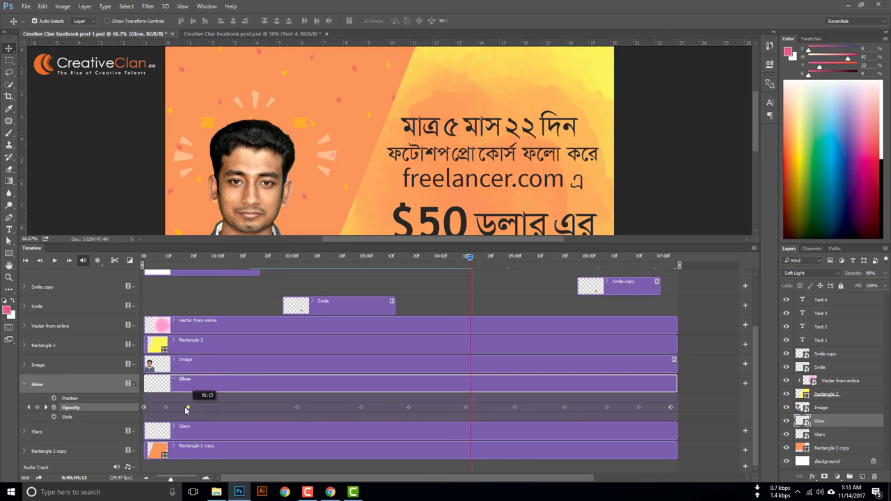
drag(297, 407, 206, 407)
drag(362, 408, 245, 407)
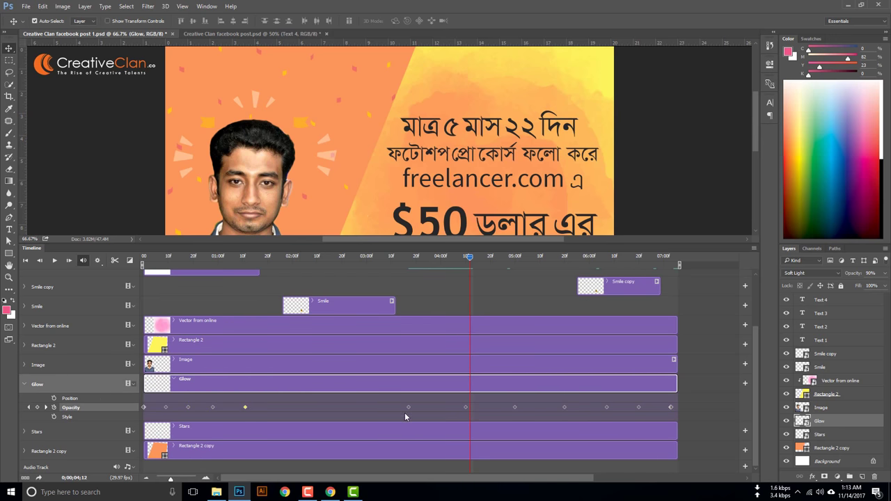
drag(408, 407, 282, 407)
Preview the animation from the start, then enlarge the Timeline to show more tracks
drag(468, 260, 143, 259)
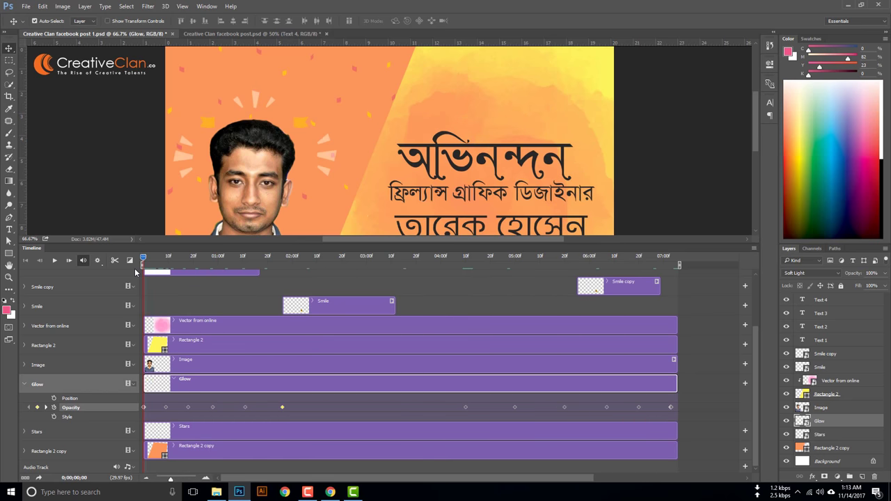
key(space)
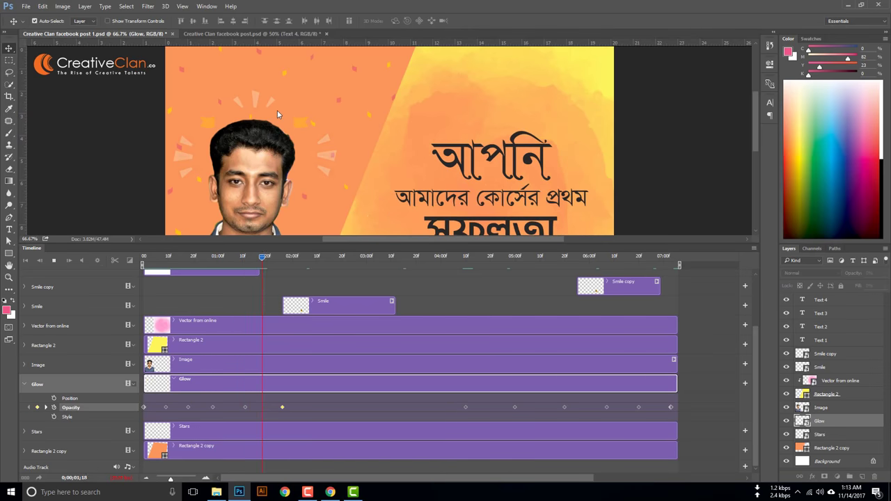
key(space)
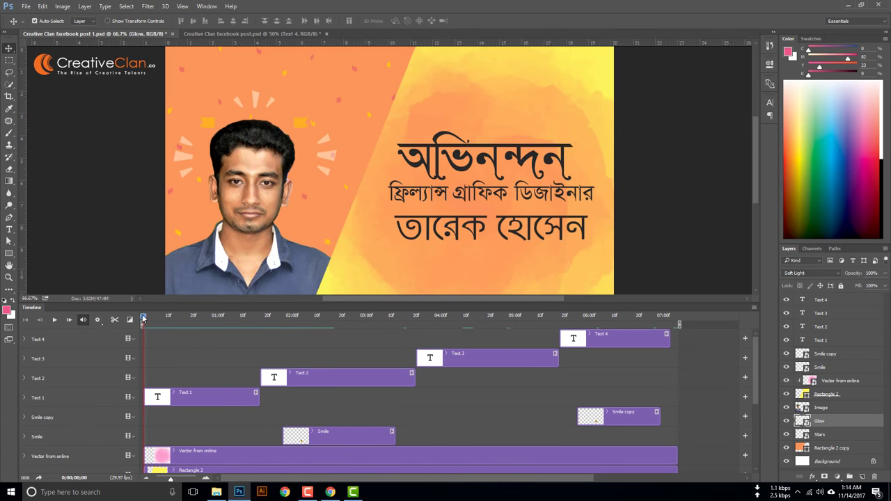
key(space)
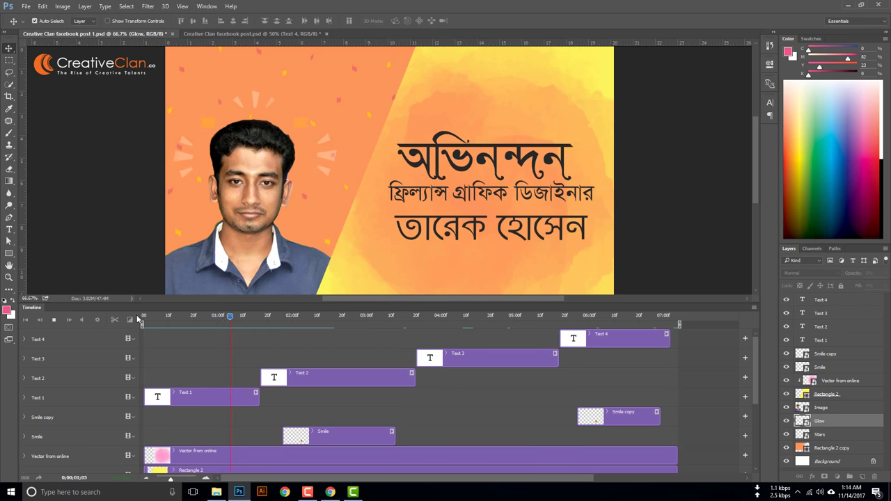
key(space)
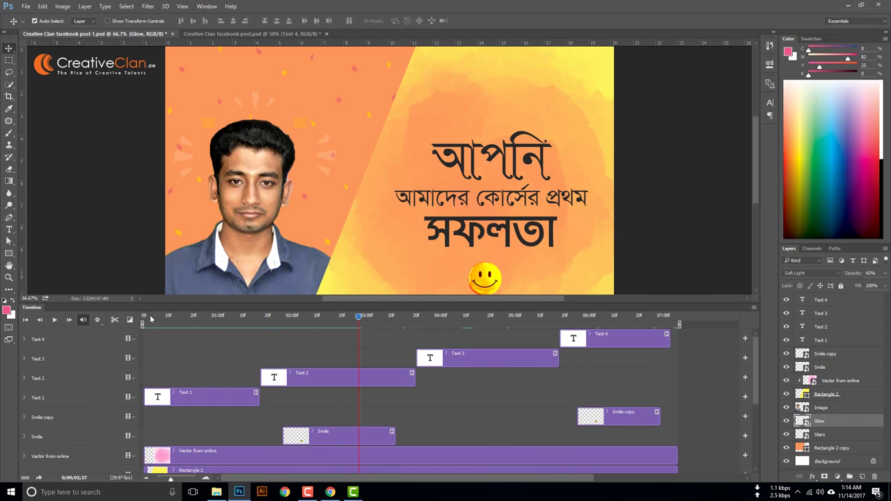
scroll(359, 110, up, 1)
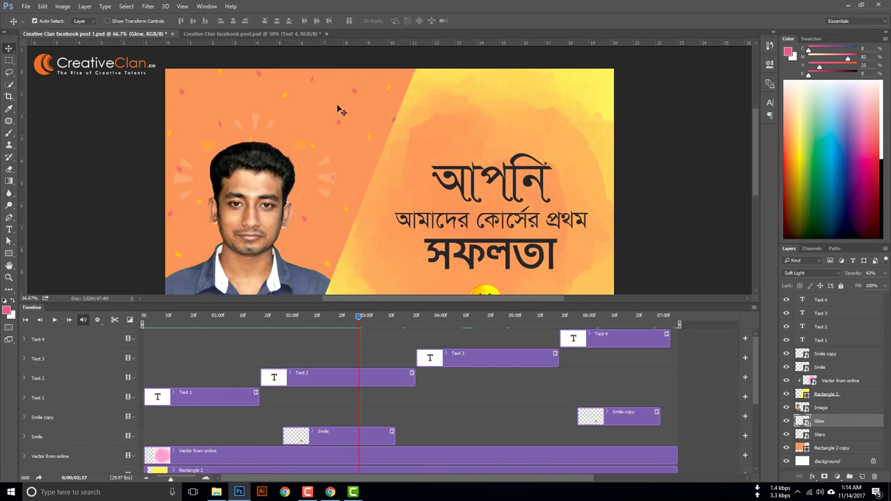
scroll(342, 112, down, 1)
scroll(324, 216, down, 1)
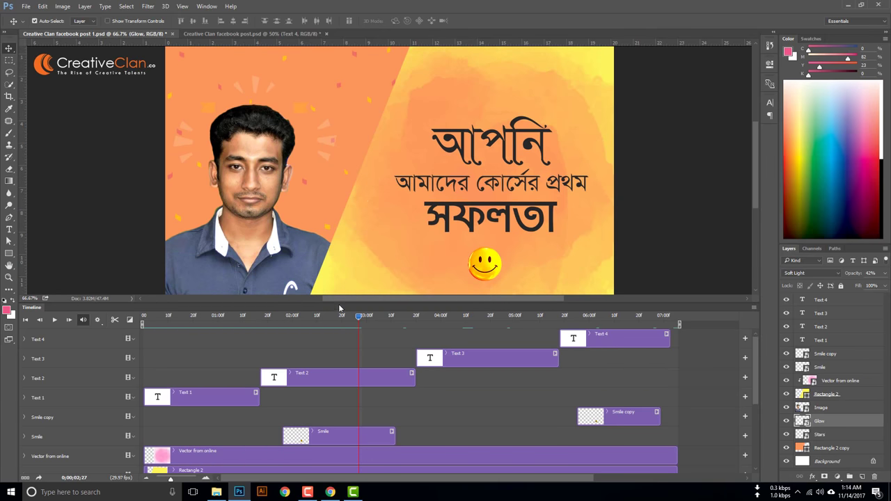
drag(339, 303, 345, 213)
scroll(328, 349, down, 2)
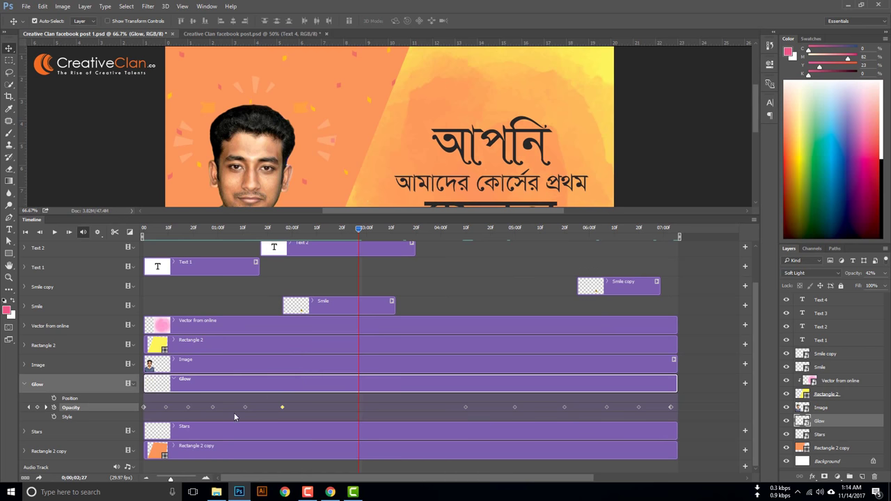
Spread the early Glow opacity keyframes later so the first blinks fall at even intervals
click(205, 428)
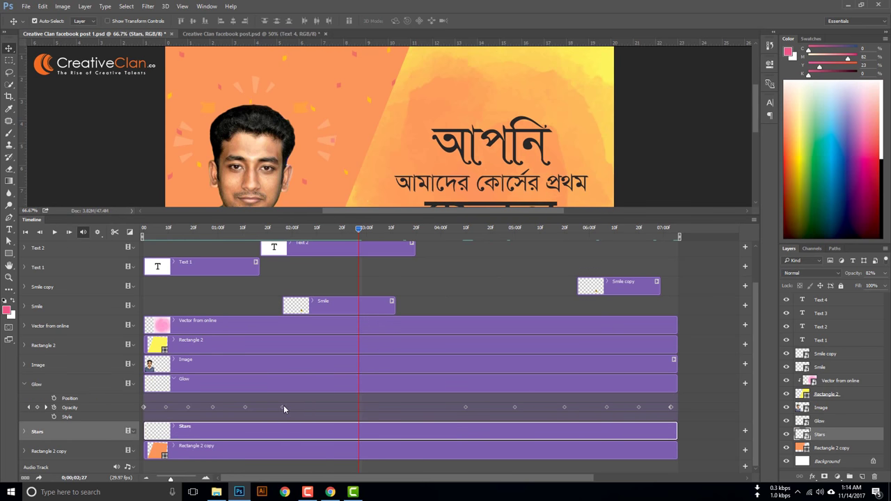
drag(283, 408, 403, 410)
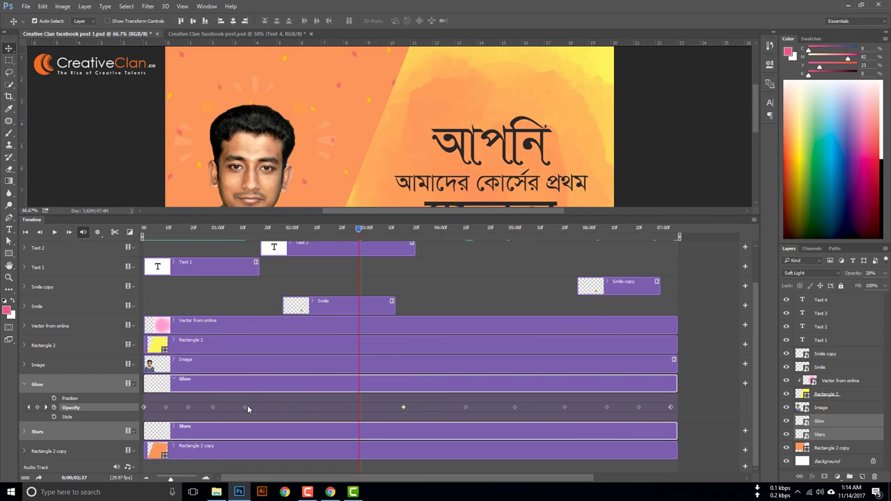
drag(245, 407, 322, 408)
drag(213, 407, 259, 407)
drag(404, 407, 415, 408)
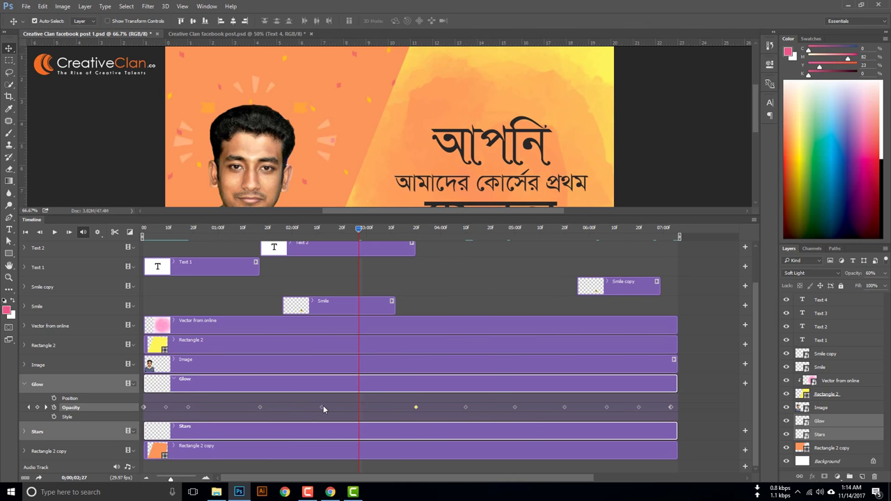
drag(322, 407, 349, 407)
drag(260, 407, 282, 407)
drag(189, 407, 294, 408)
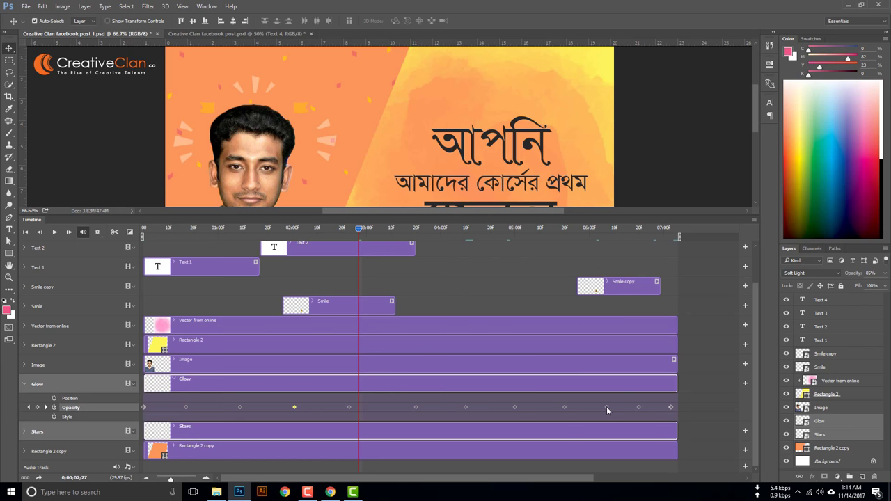
Expand the Stars track to show its Position, Opacity and Style properties
click(682, 409)
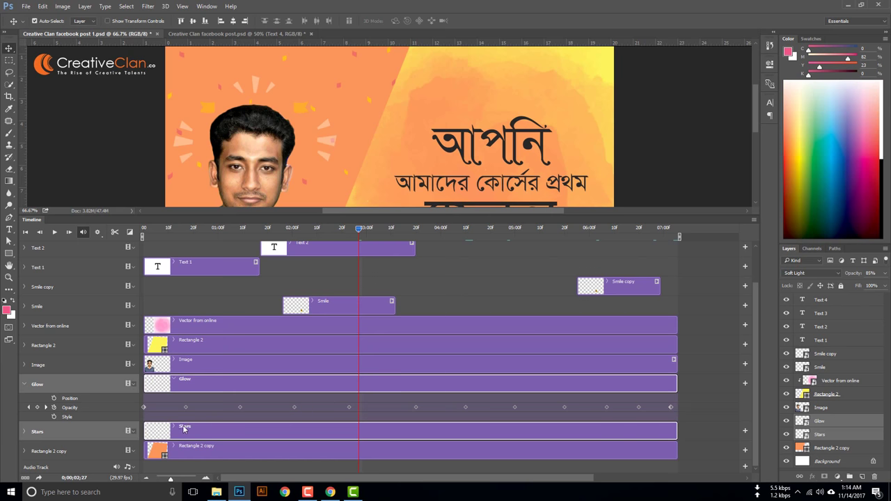
click(24, 435)
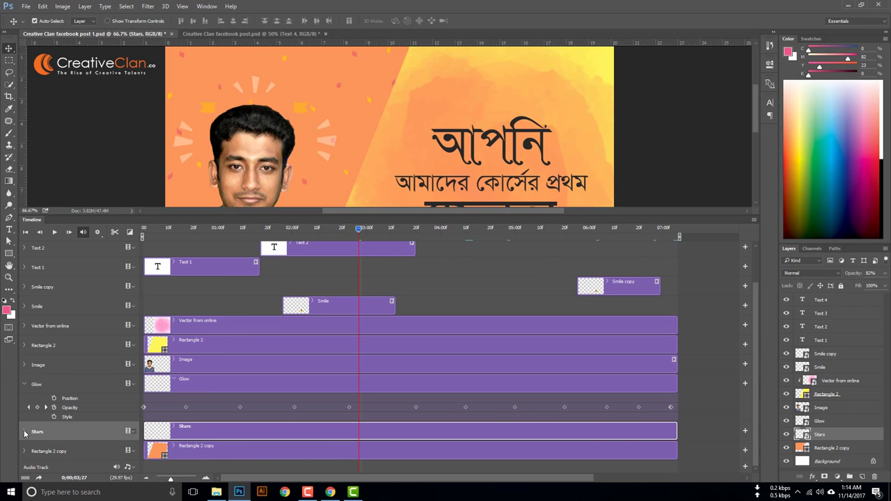
click(25, 432)
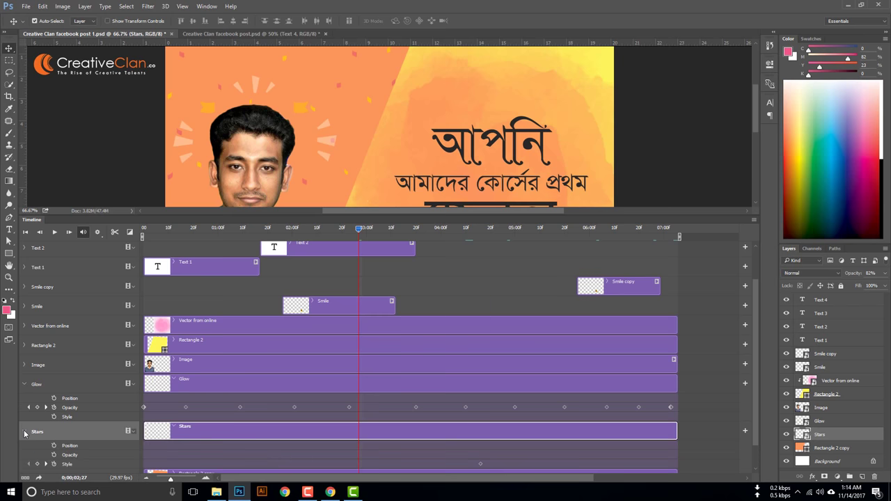
Copy all of the Glow layer's Opacity keyframes
click(54, 455)
click(54, 455)
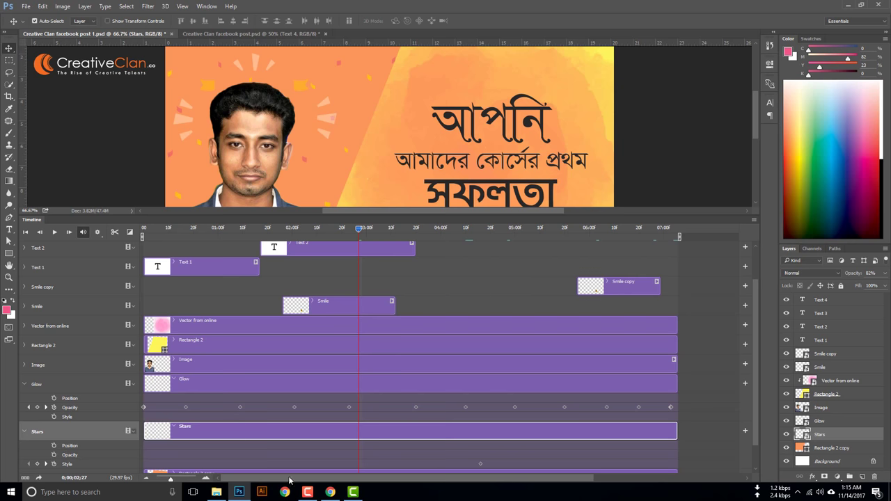
drag(681, 406, 143, 411)
right_click(187, 409)
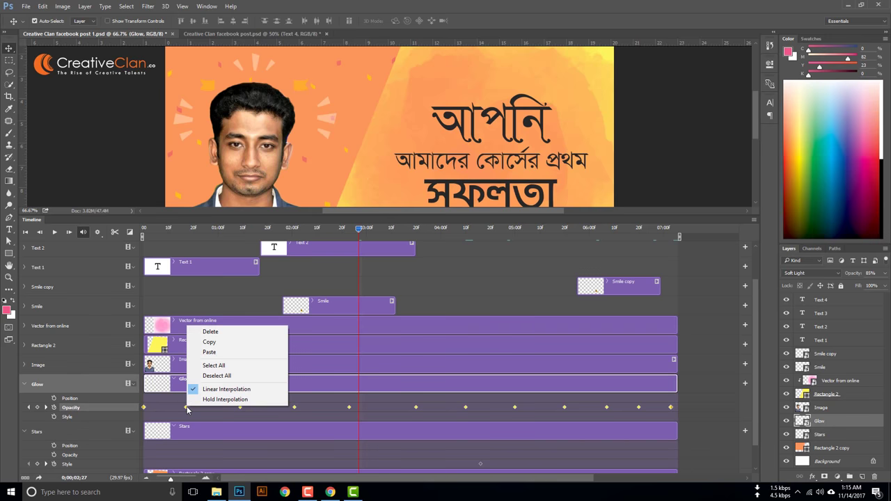
click(209, 343)
Paste the Glow opacity keyframes onto the Stars layer's Opacity track and preview the animation
click(244, 427)
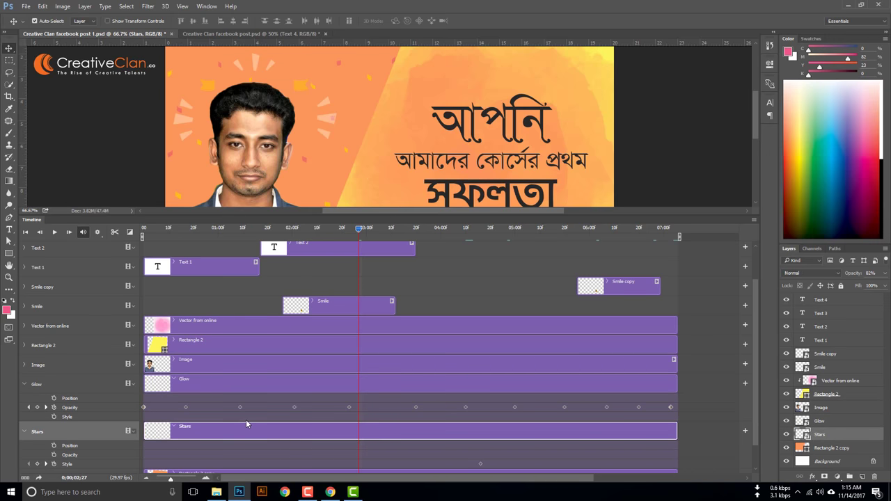
click(54, 455)
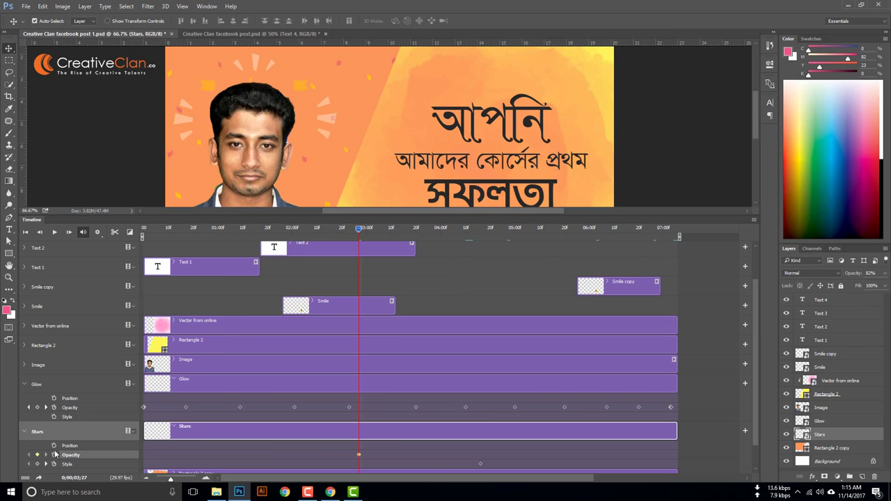
drag(358, 455, 222, 457)
right_click(223, 457)
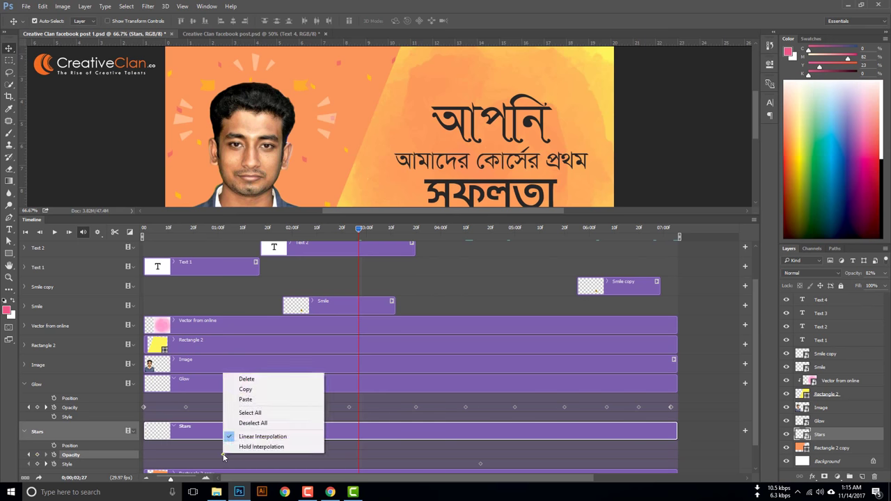
click(257, 401)
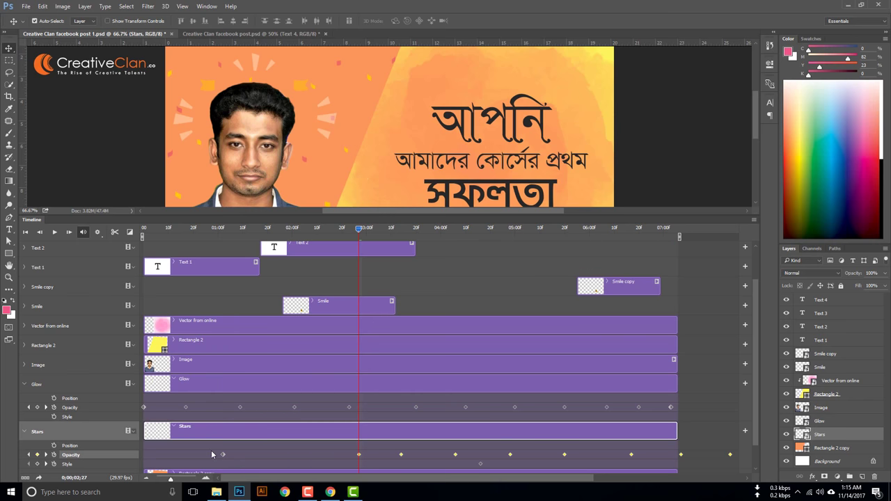
drag(212, 454, 670, 456)
drag(360, 234, 283, 233)
key(space)
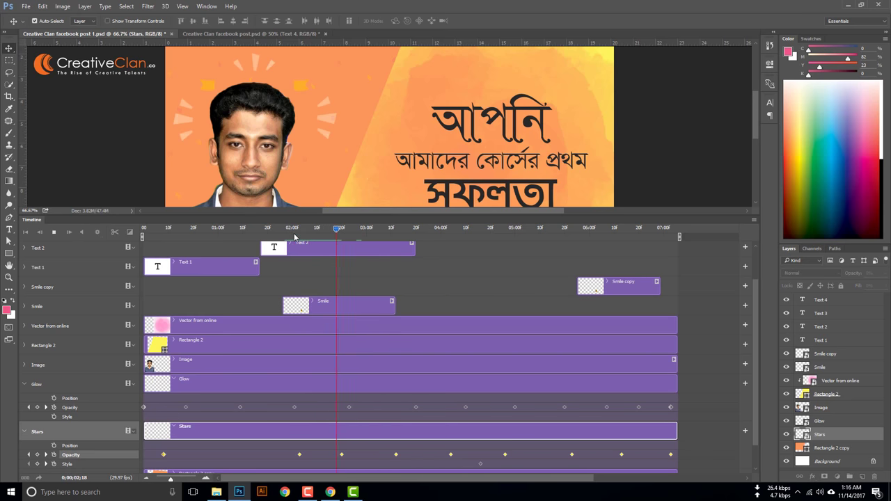
Shift the Stars opacity keyframes slightly earlier and preview from 03:02
key(space)
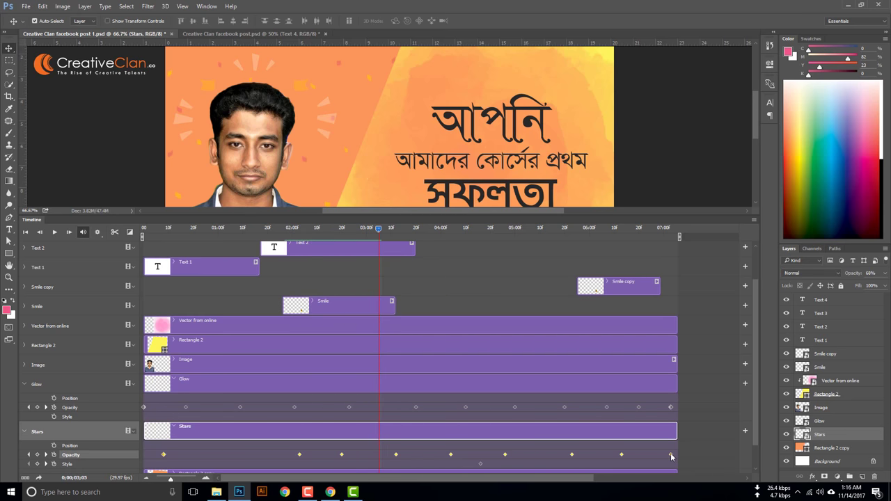
drag(670, 455, 661, 455)
drag(378, 229, 143, 232)
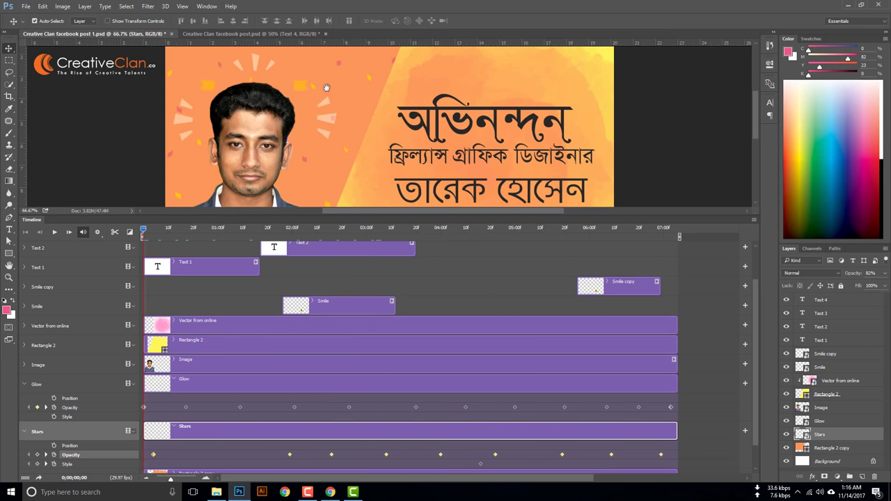
key(space)
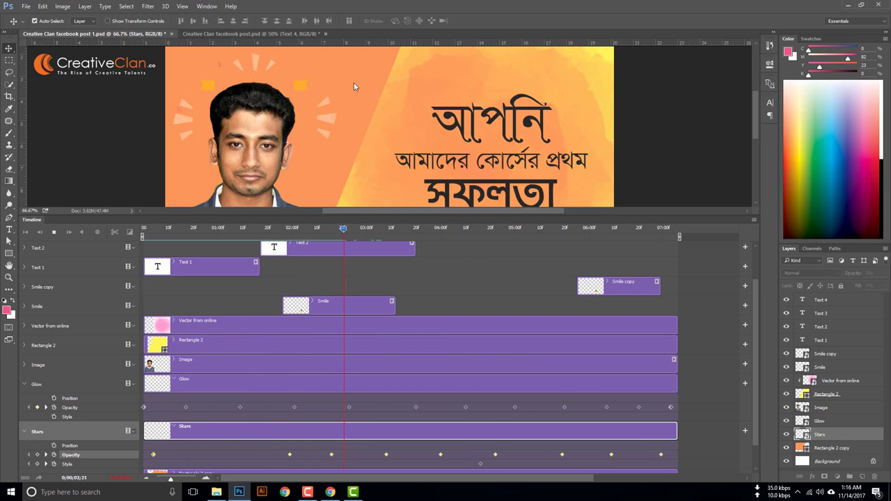
key(space)
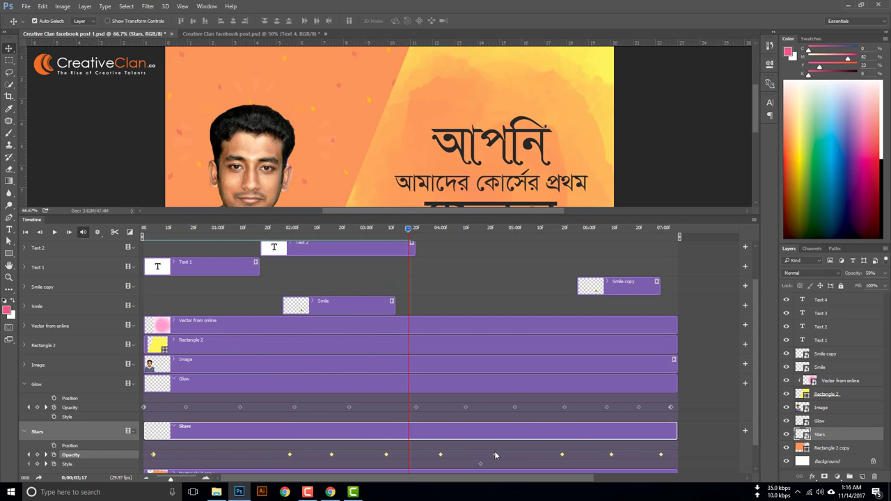
Nudge the Stars keyframes slightly later, preview again, and shrink the timeline panel
drag(494, 451, 498, 452)
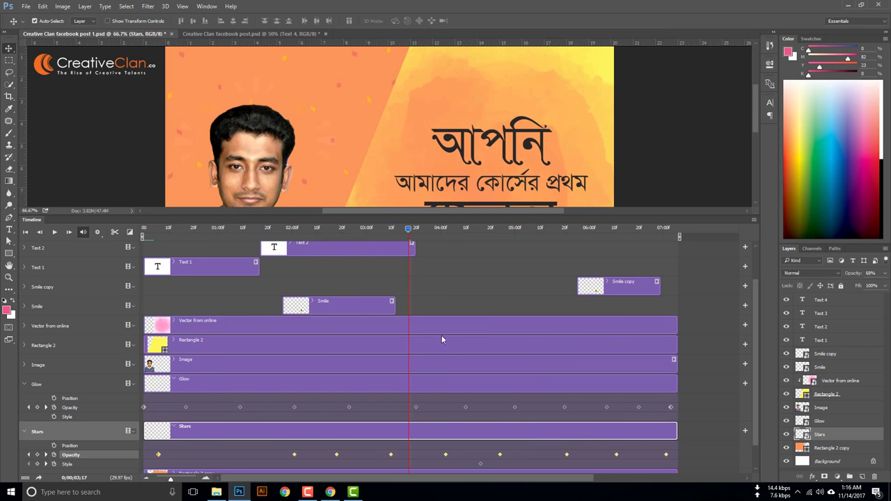
key(space)
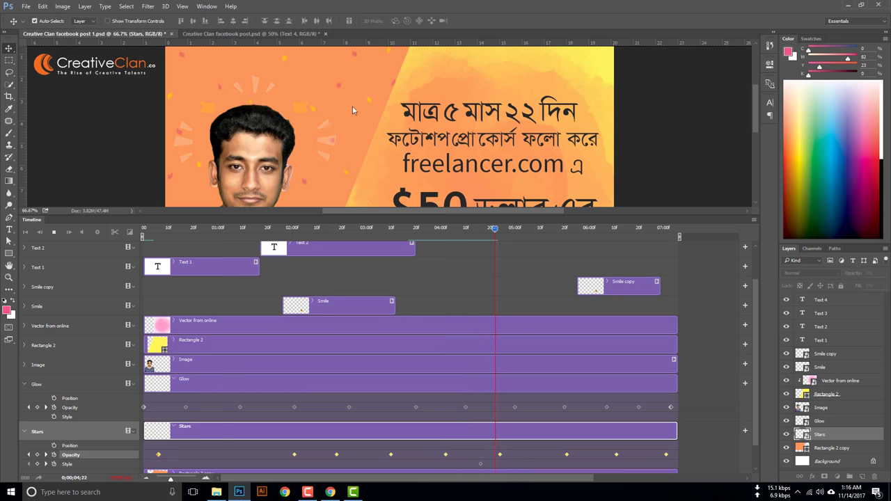
key(space)
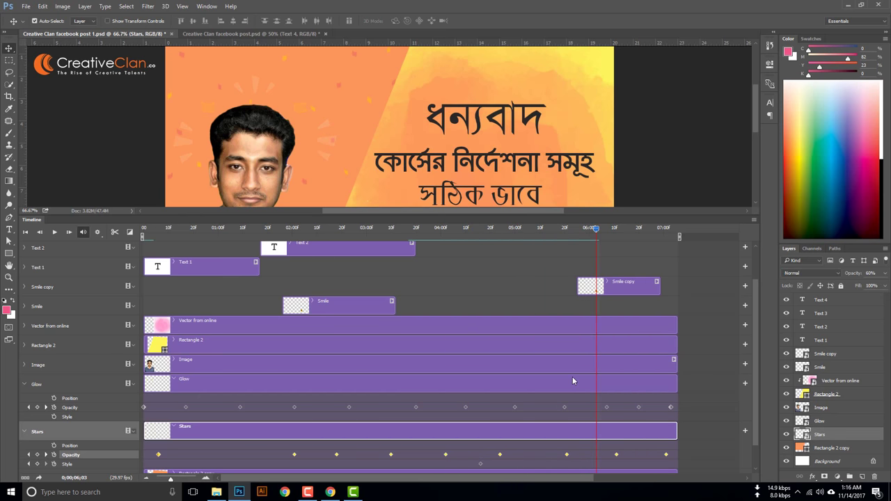
scroll(493, 291, up, 2)
drag(434, 215, 421, 340)
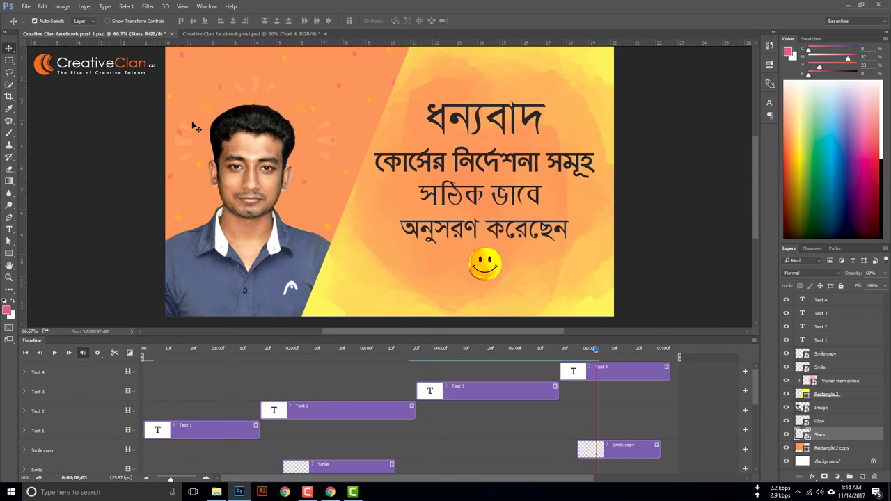
click(26, 7)
Create a blank 1920×1080 document and draw a pink rectangle
click(33, 16)
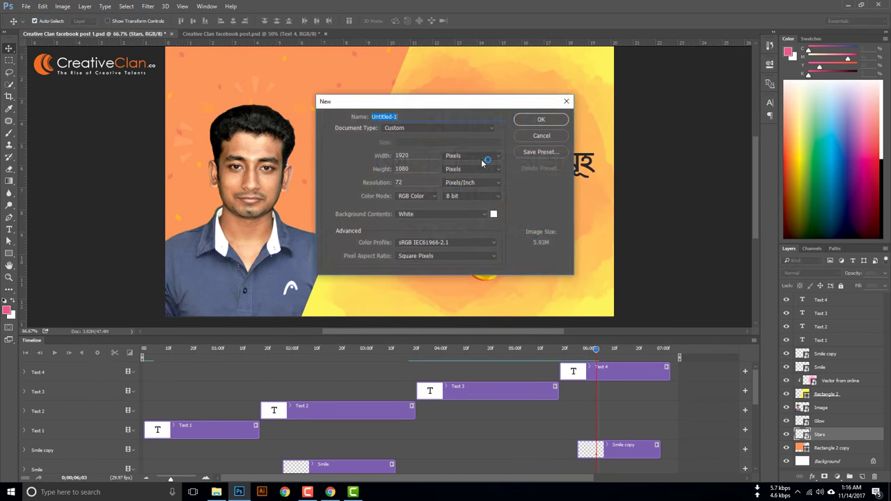
click(545, 120)
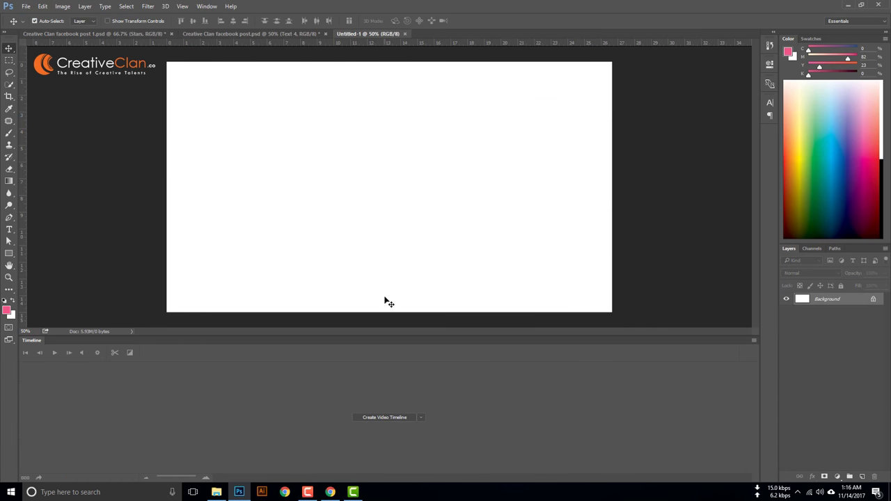
drag(9, 253, 33, 258)
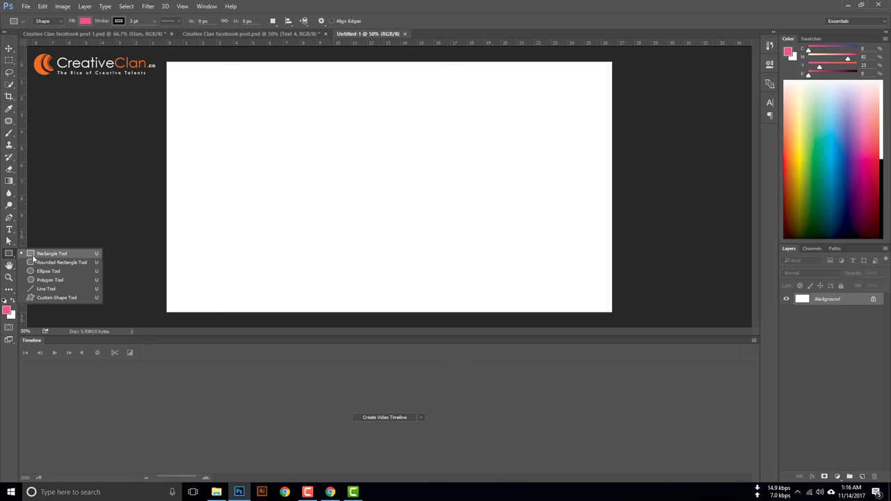
click(43, 254)
drag(267, 142, 312, 208)
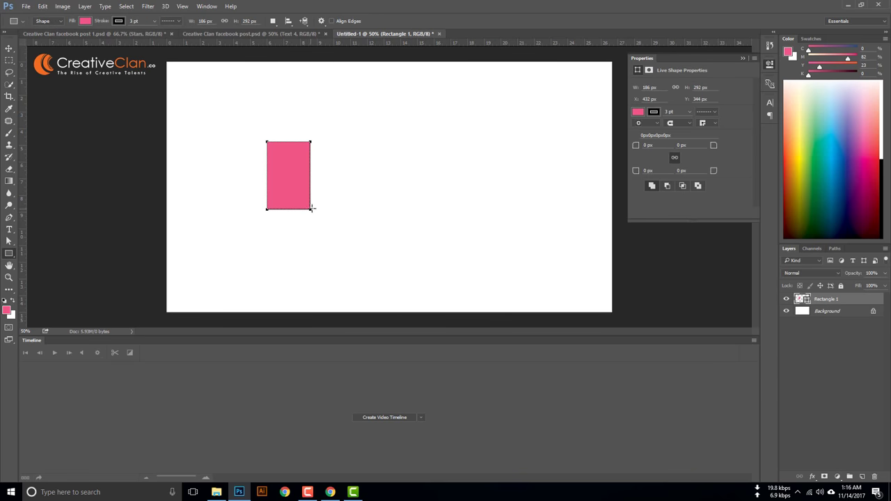
Remove the rectangle's stroke and duplicate it into a row of five
click(119, 22)
click(79, 40)
click(9, 48)
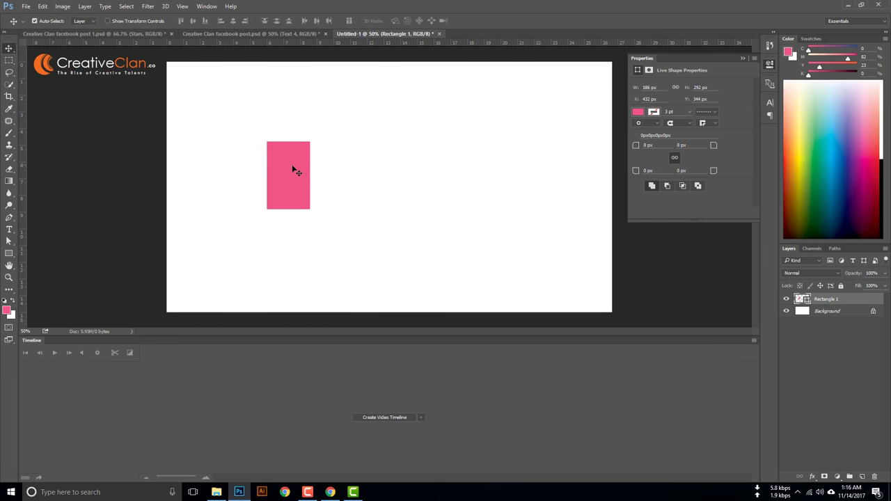
mouse_move(292, 165)
mouse_down()
mouse_move(243, 166)
mouse_move(407, 170)
mouse_up()
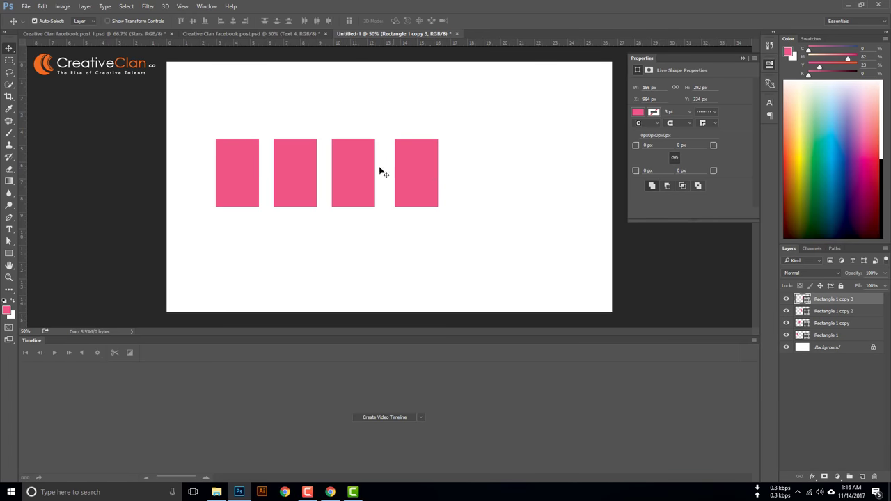
drag(344, 175, 352, 175)
drag(424, 175, 473, 177)
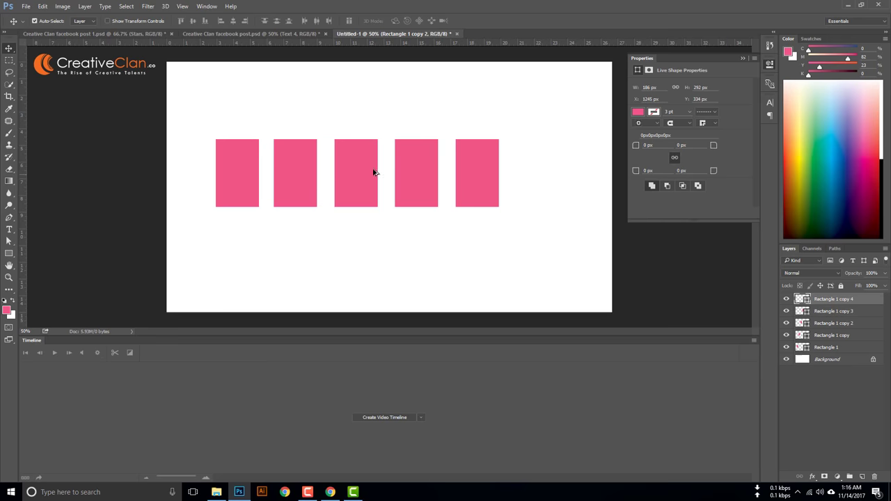
Change the second rectangle's fill to green, then open the third rectangle's fill settings
click(300, 169)
double_click(797, 337)
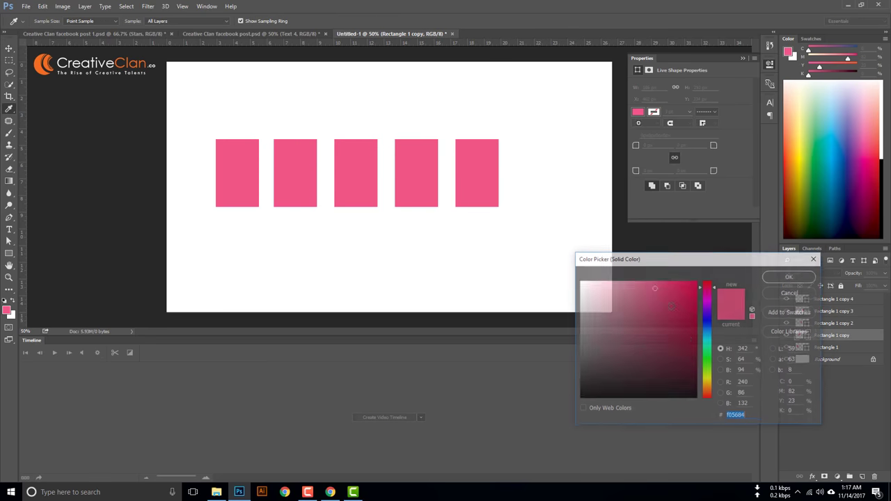
click(701, 363)
click(788, 278)
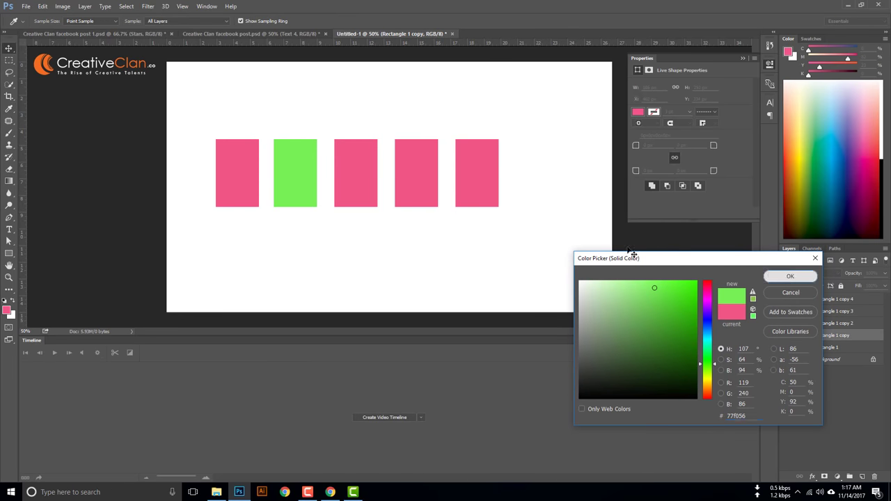
click(410, 193)
click(370, 190)
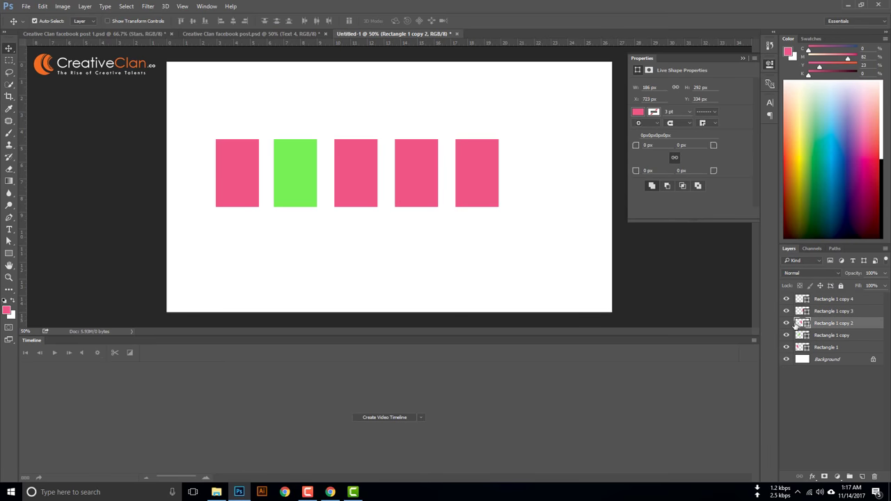
double_click(800, 323)
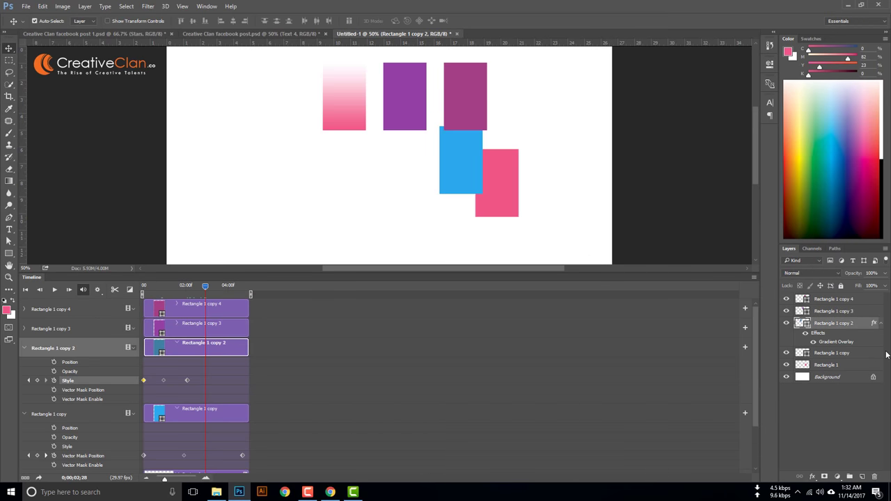
At about 3 seconds, switch Rectangle 1 copy 2's Gradient Overlay to the Blue, Red, Yellow preset
double_click(836, 342)
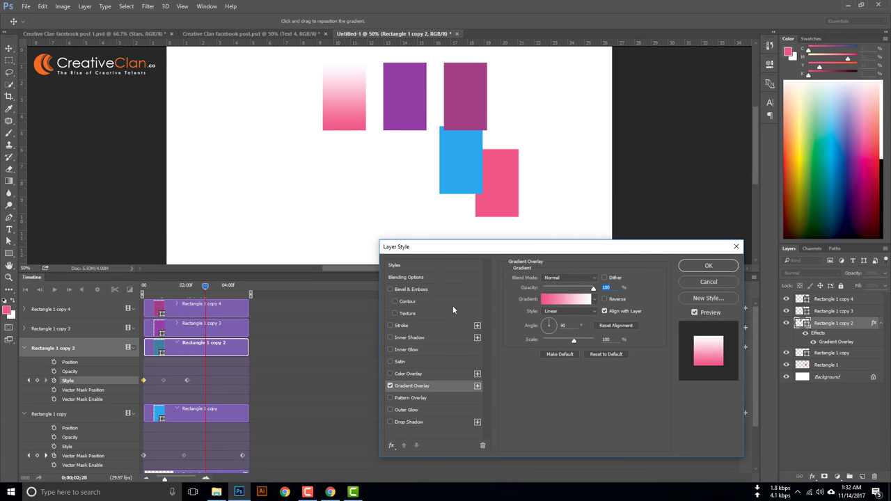
click(704, 266)
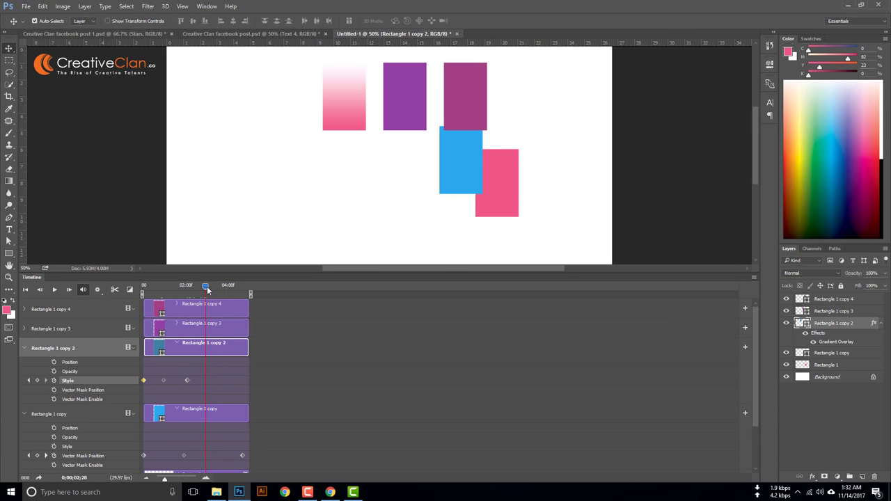
mouse_move(207, 290)
mouse_down()
mouse_move(224, 290)
mouse_move(208, 291)
mouse_up()
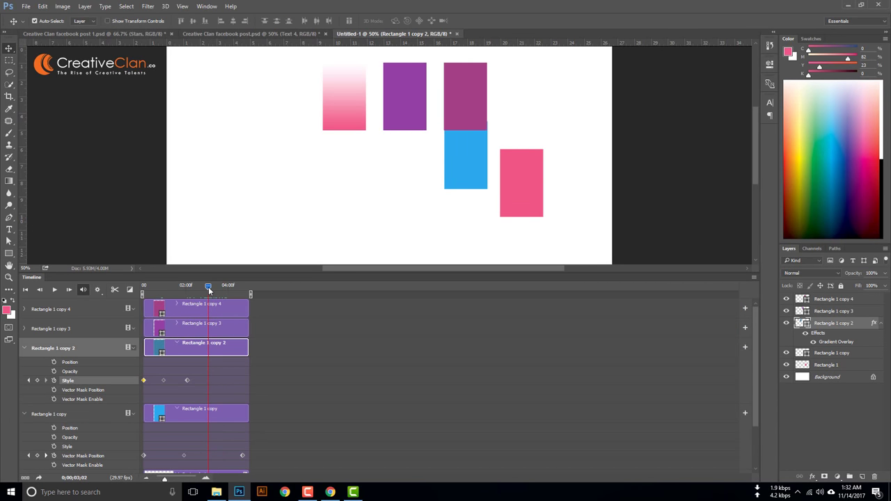
double_click(866, 342)
click(563, 302)
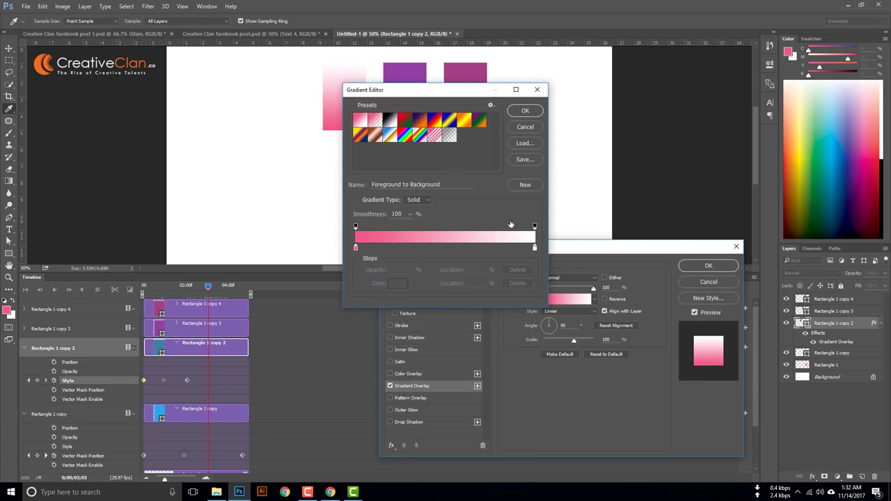
click(435, 121)
click(513, 113)
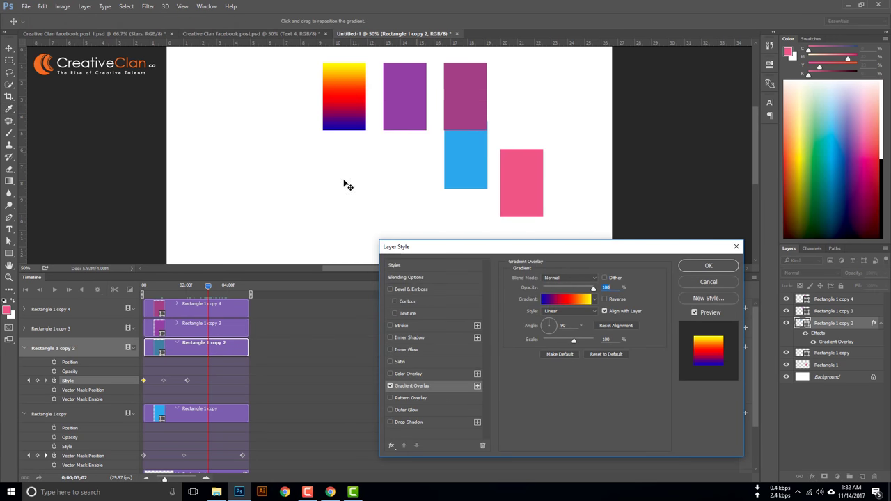
click(708, 271)
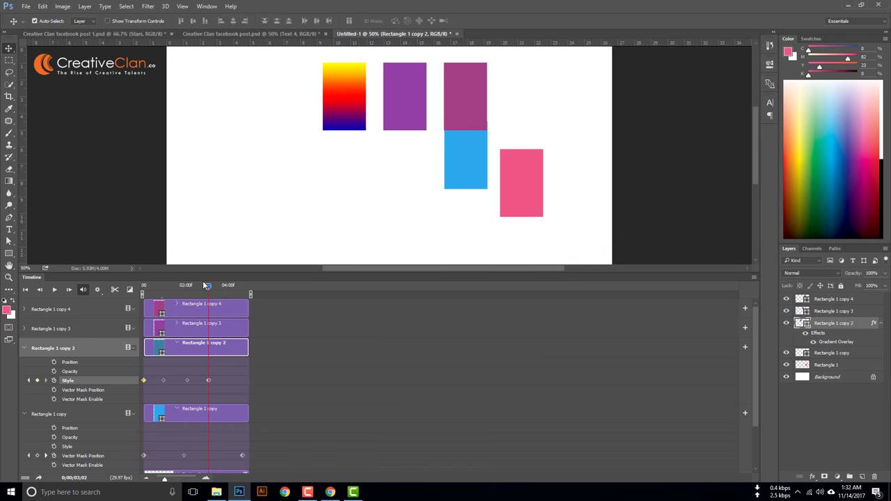
drag(208, 285, 229, 288)
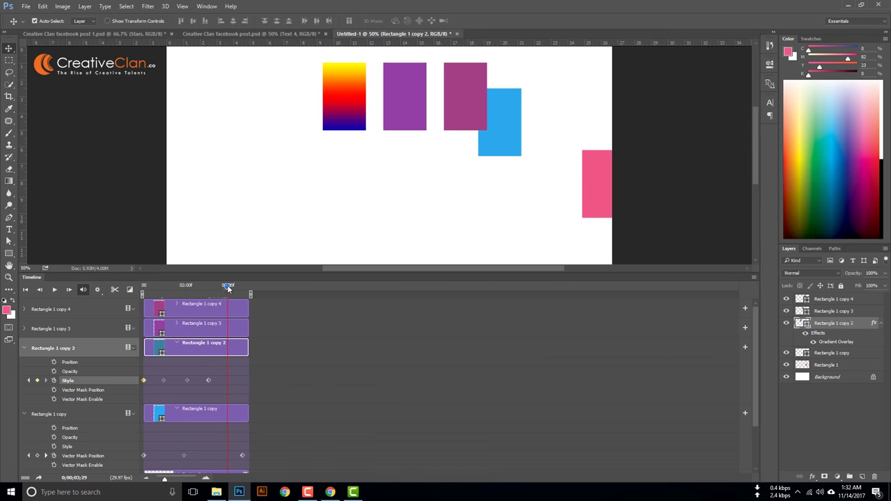
Add a Drop Shadow style to the gradient rectangle
double_click(857, 343)
click(420, 421)
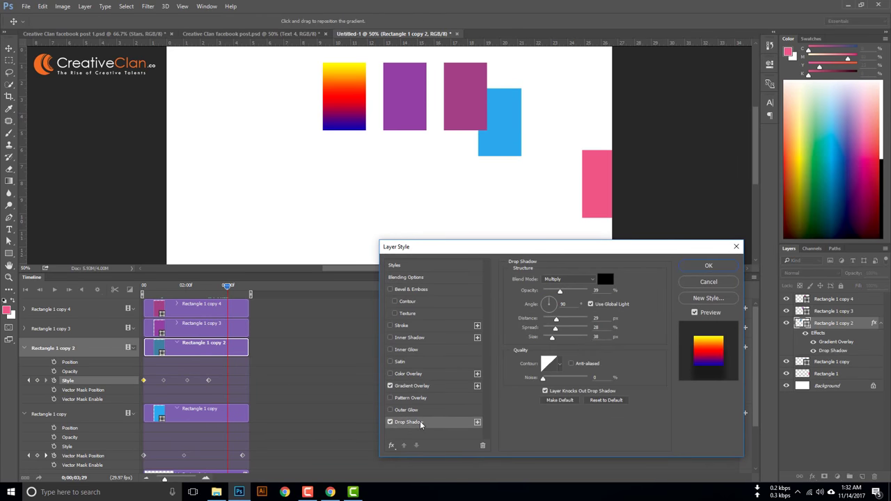
click(708, 266)
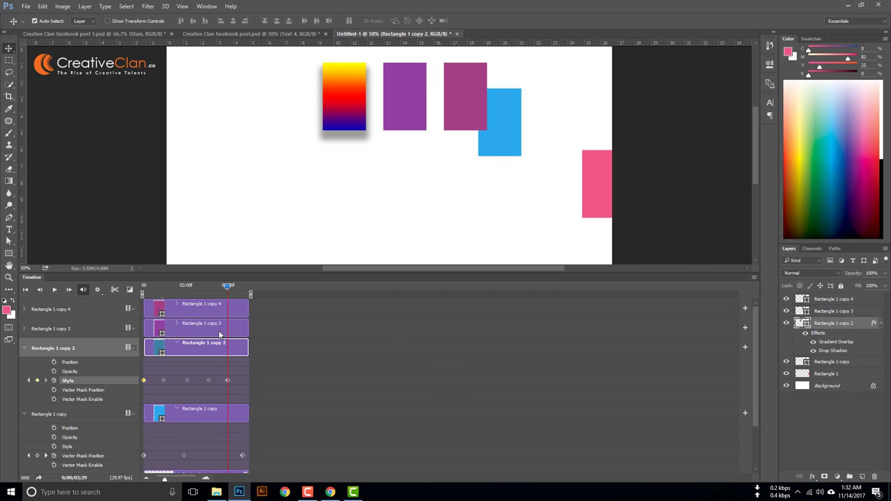
drag(230, 287, 246, 288)
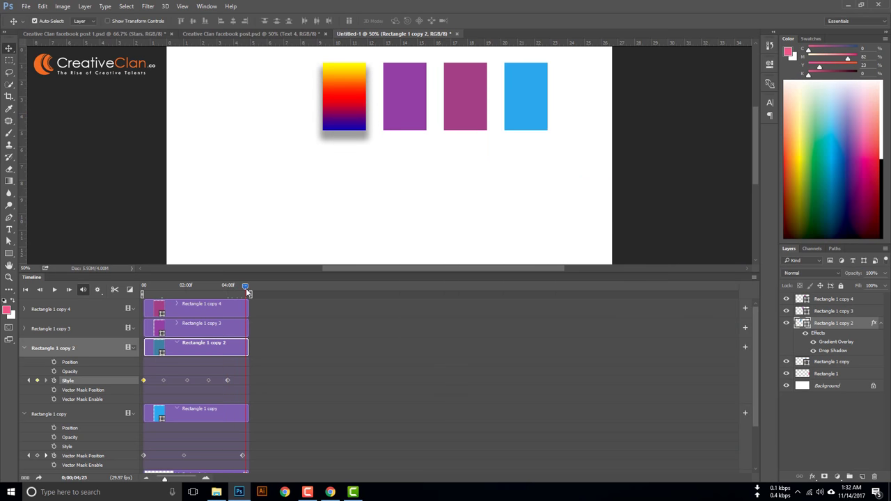
Near the end, add a yellow ffd300 Stroke sampled from the gradient, then rewind
double_click(837, 342)
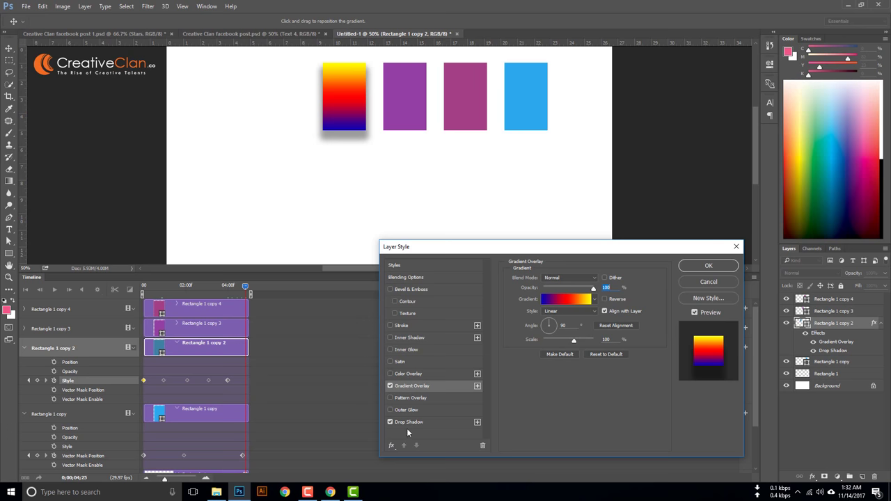
click(413, 326)
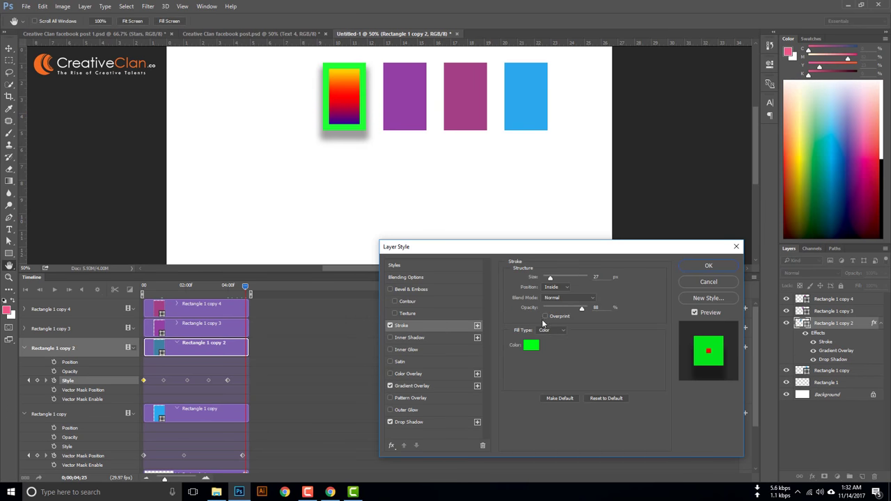
click(531, 345)
drag(348, 118, 354, 68)
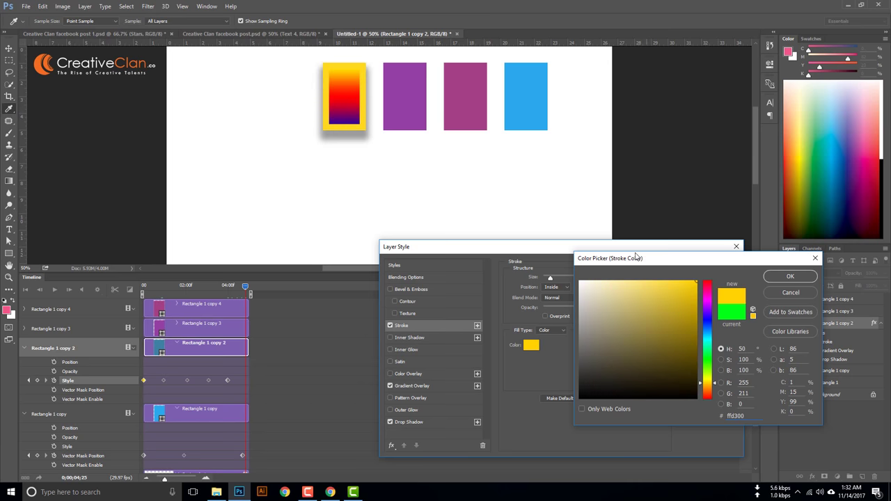
click(789, 277)
click(713, 271)
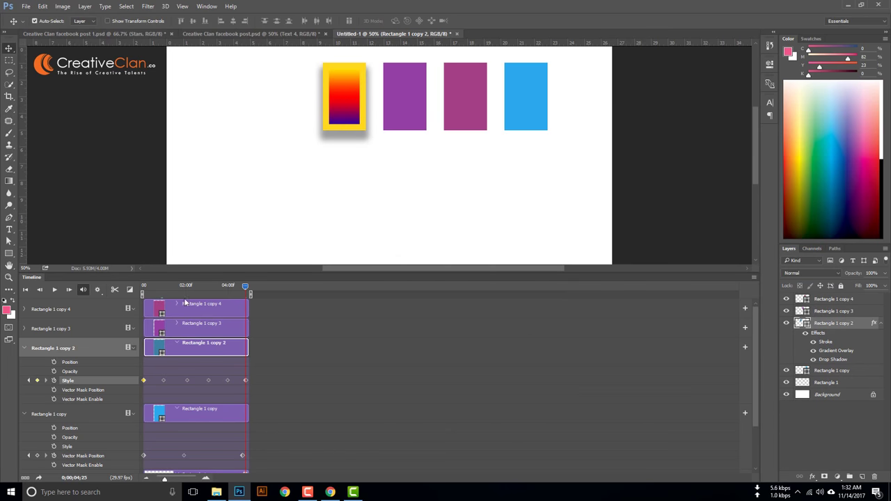
drag(244, 287, 132, 288)
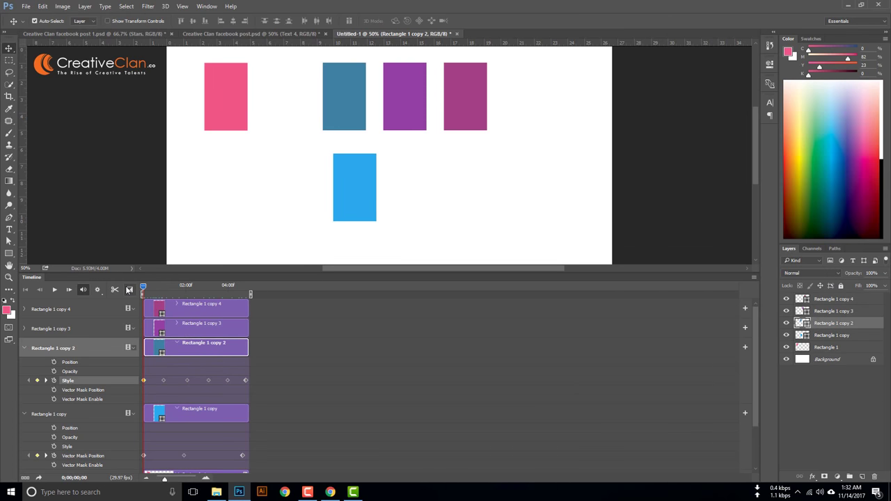
key(space)
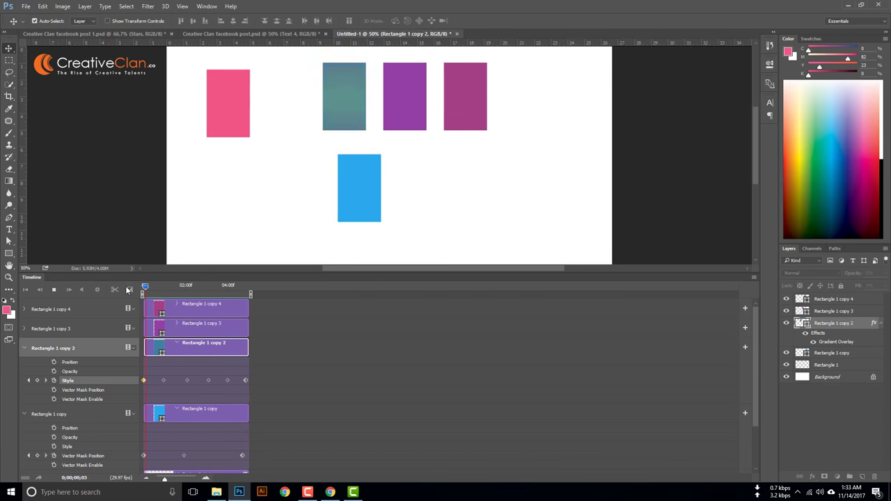
key(space)
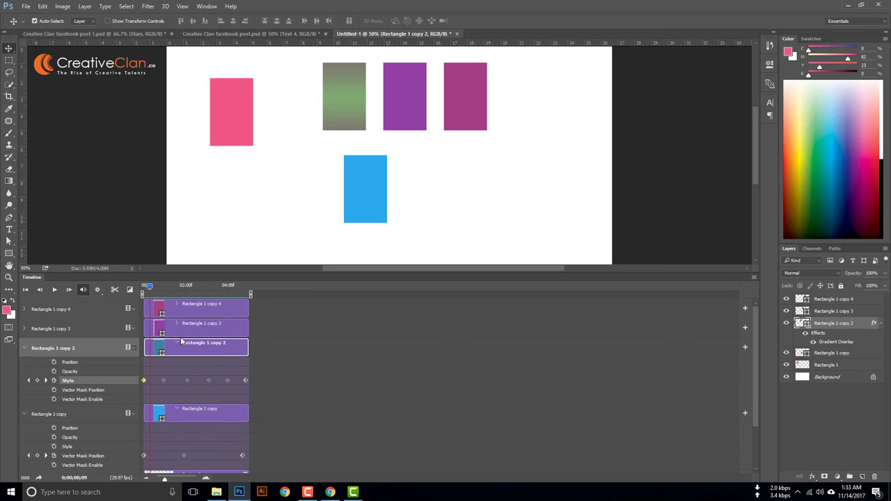
Move the Rectangle 1 copy clip to about 02;00 and Rectangle 1 copy 2 to about 06;00, then play from the start
scroll(225, 422, down, 2)
scroll(222, 422, up, 2)
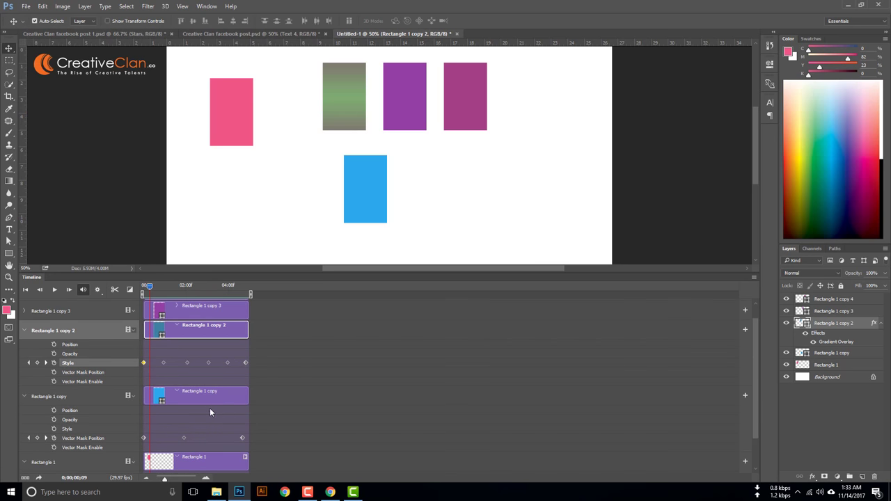
scroll(209, 407, down, 2)
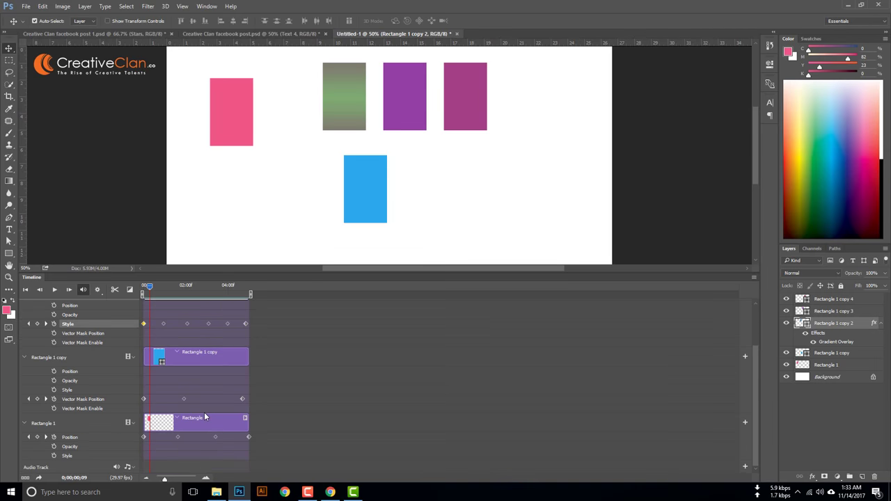
scroll(204, 412, up, 2)
drag(180, 399, 224, 399)
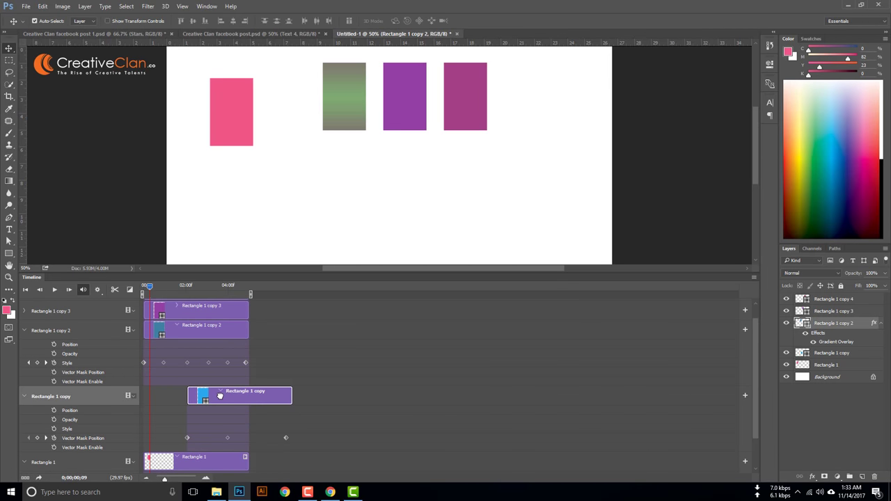
drag(213, 335, 345, 331)
click(143, 286)
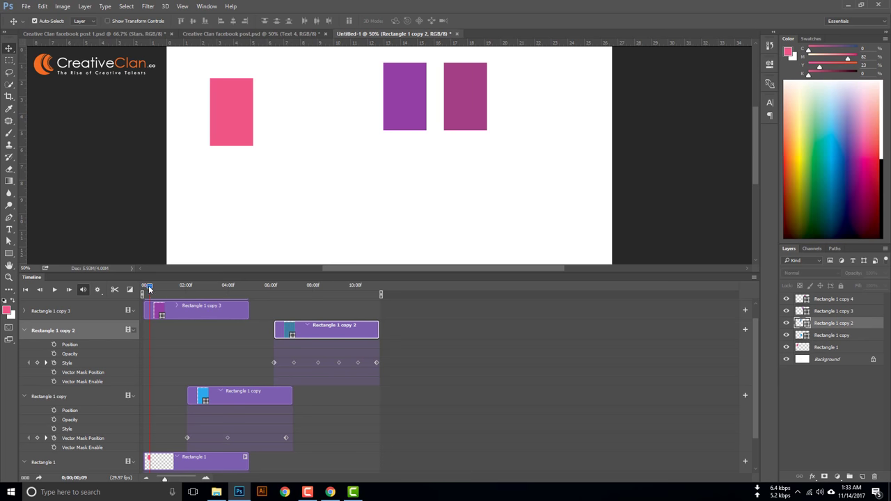
key(space)
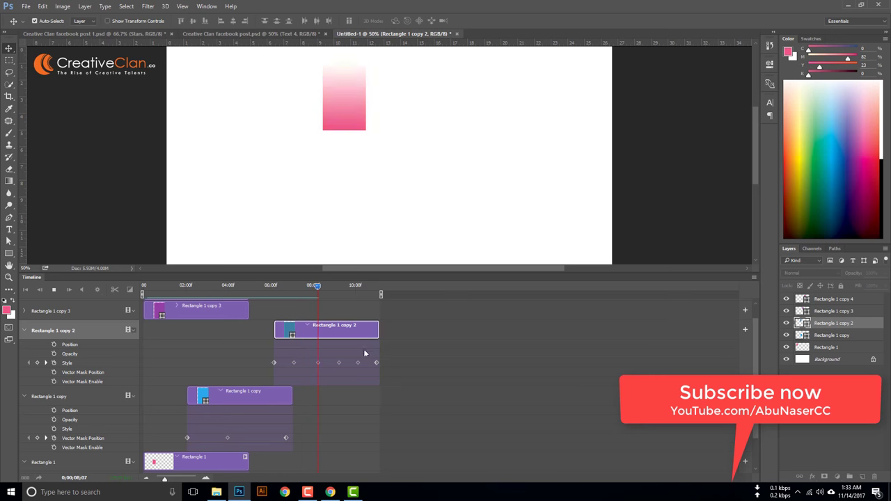
Stop the preview and switch to the Creative Clan facebook post 1.psd document
key(space)
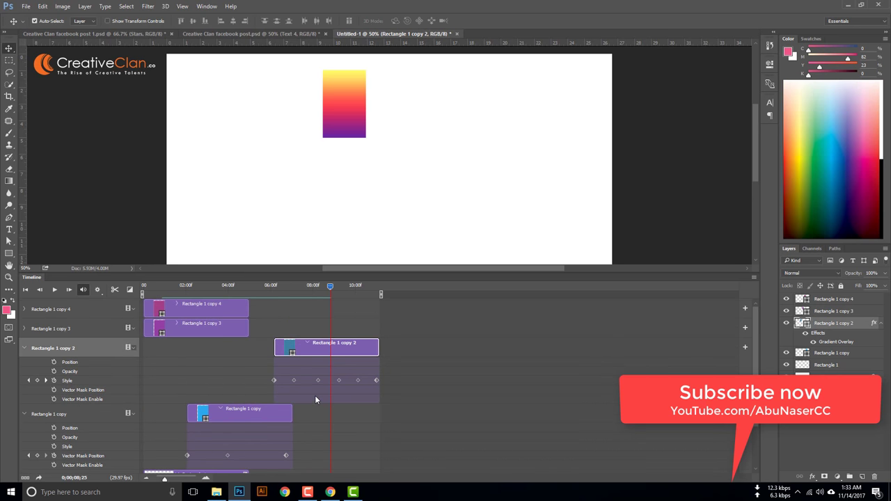
click(129, 35)
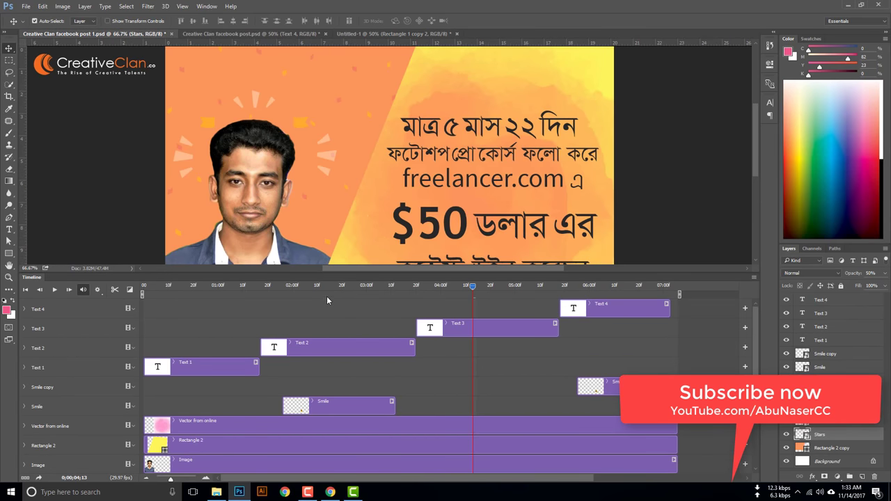
Shrink the timeline to show the whole banner and save the document
drag(336, 273, 337, 406)
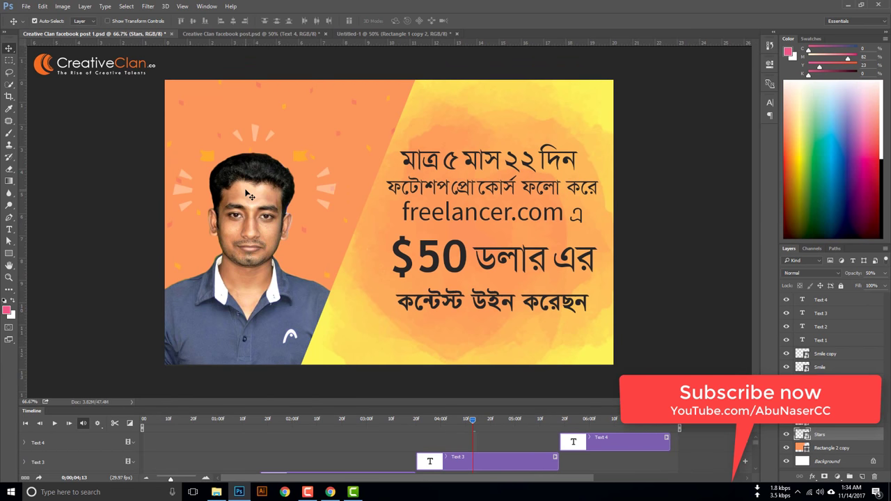
click(26, 6)
click(48, 101)
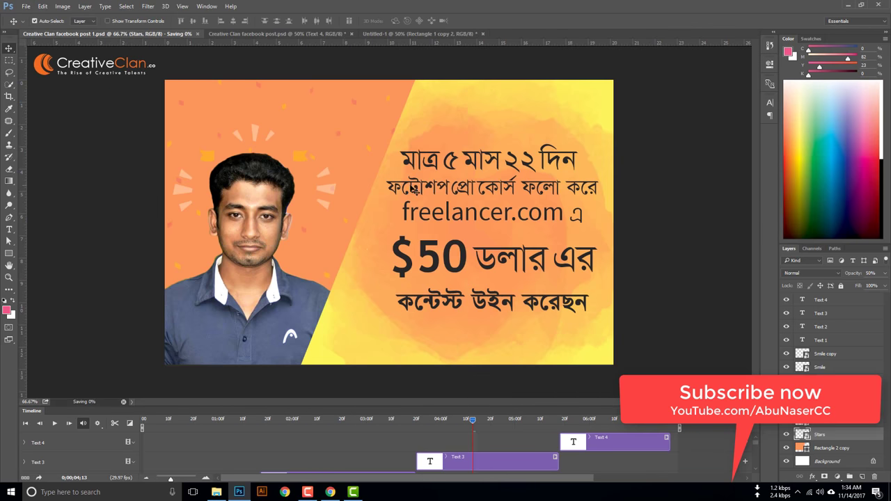
Check the Save As format list, keep Photoshop PSD, and close the dialog without saving
click(26, 6)
click(62, 109)
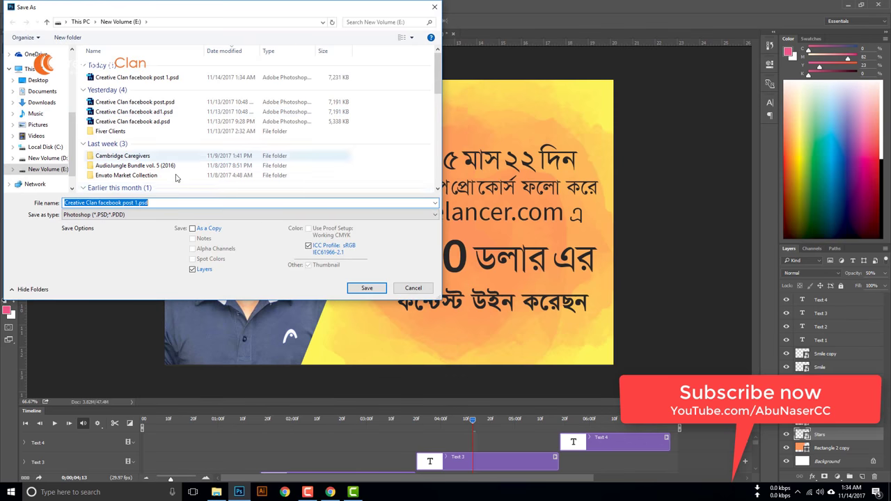
click(139, 216)
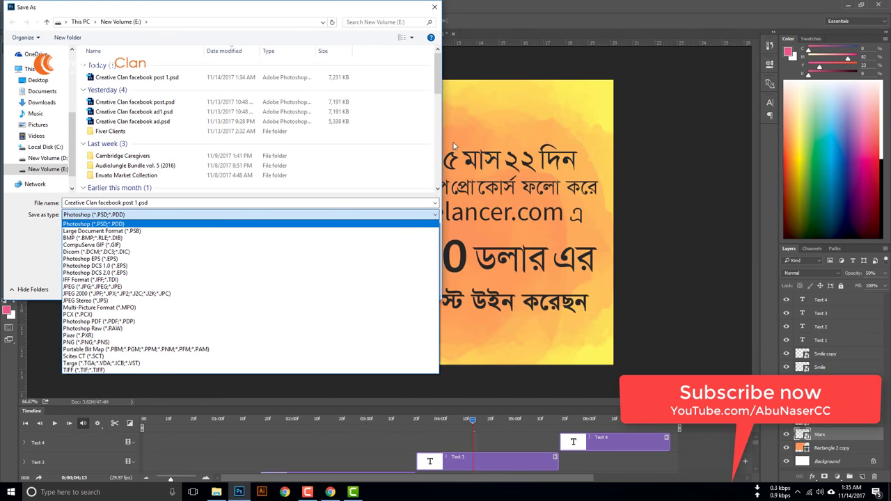
click(422, 224)
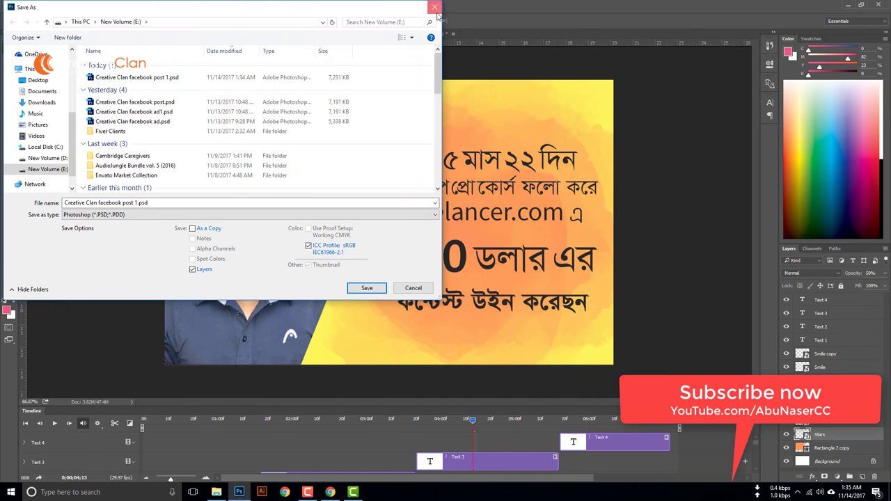
click(435, 7)
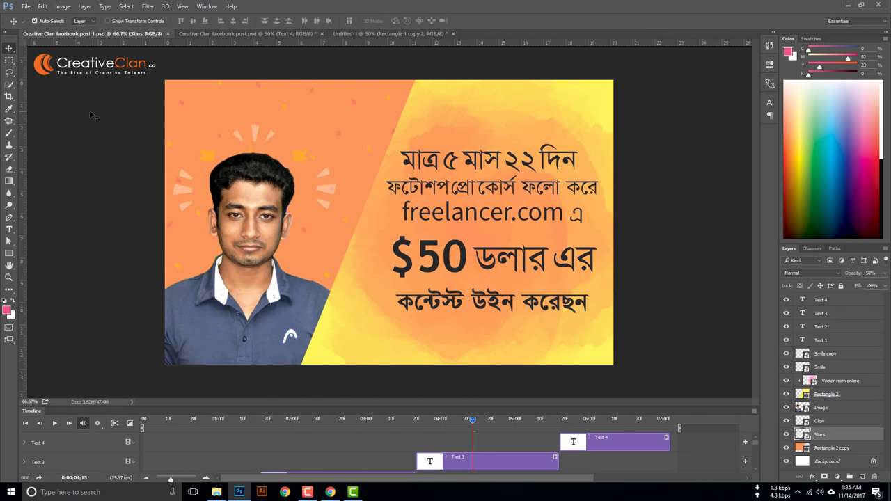
Launch File > Export > Save for Web (Legacy) for the banner
click(26, 7)
mouse_move(66, 138)
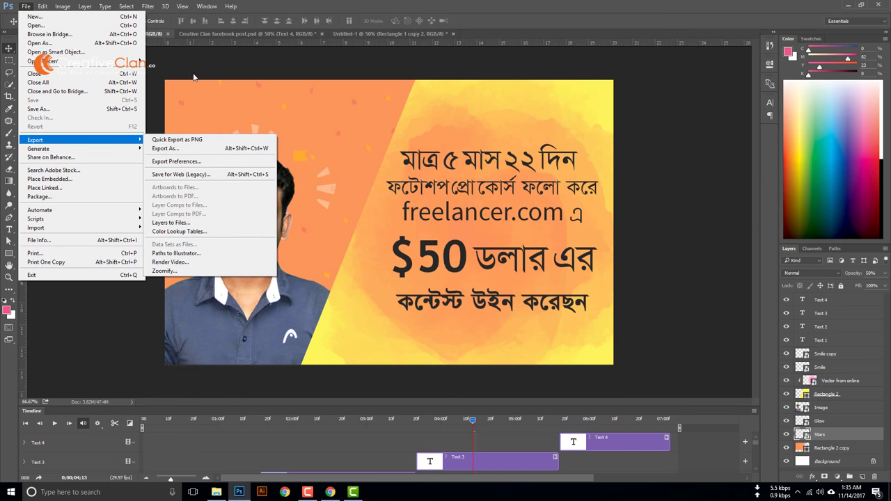
click(202, 174)
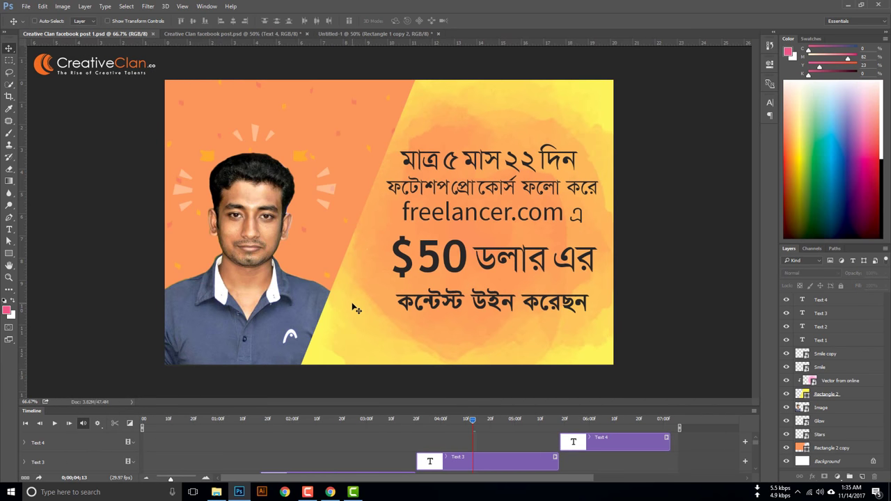
Reopen Save for Web with Ctrl+Alt+Shift+S and set the image width to 750 px (750 × 476)
key(ctrl+alt+shift+s)
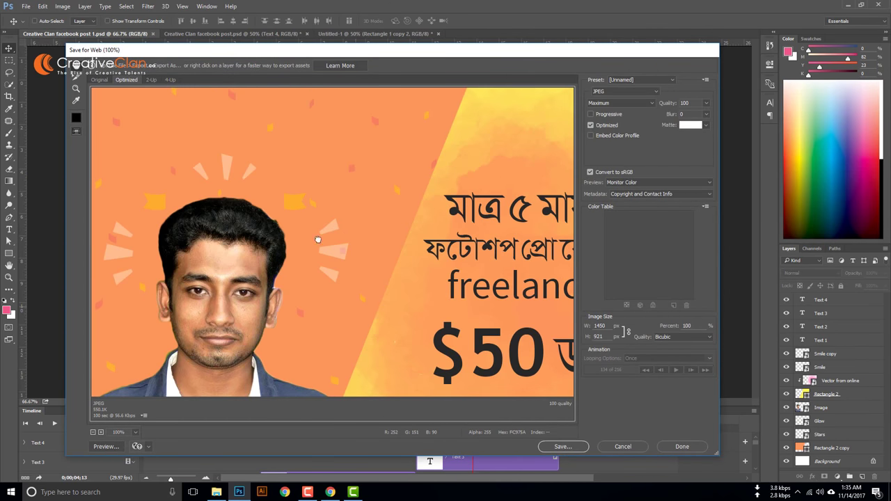
drag(318, 239, 611, 348)
click(587, 327)
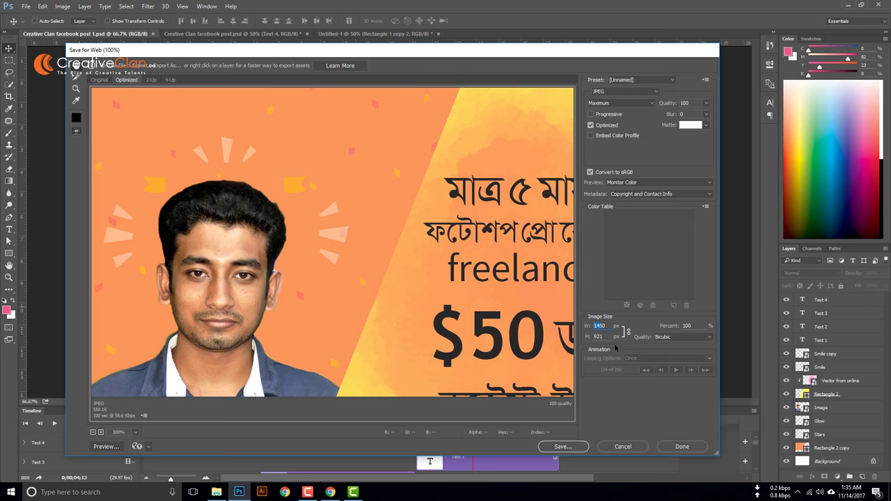
text(750)
key(Tab)
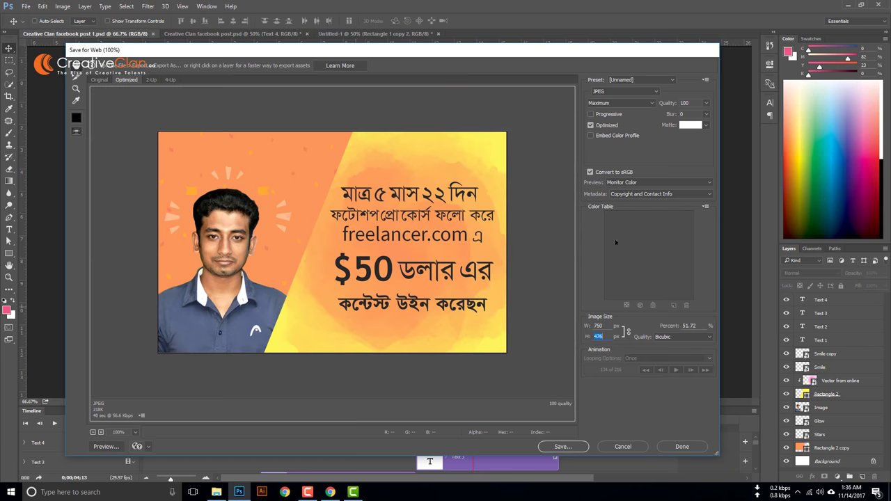
click(617, 91)
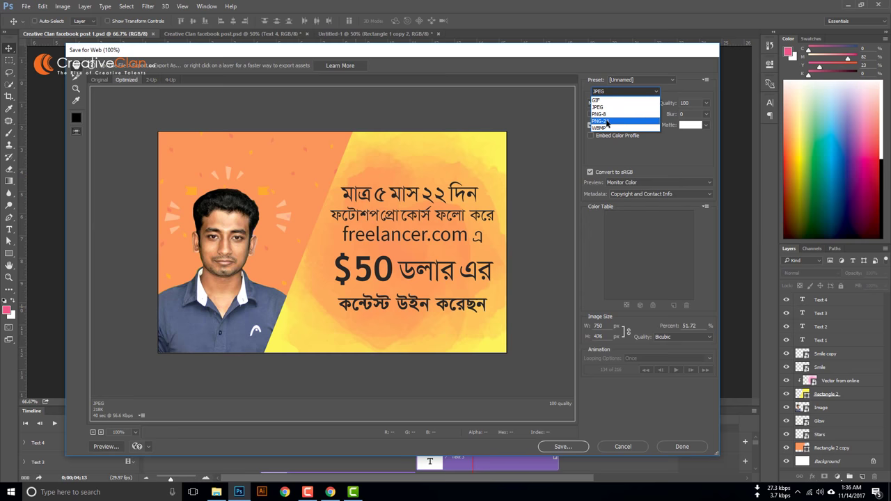
Switch the web export to GIF with 256 colours and play the animation preview
click(603, 101)
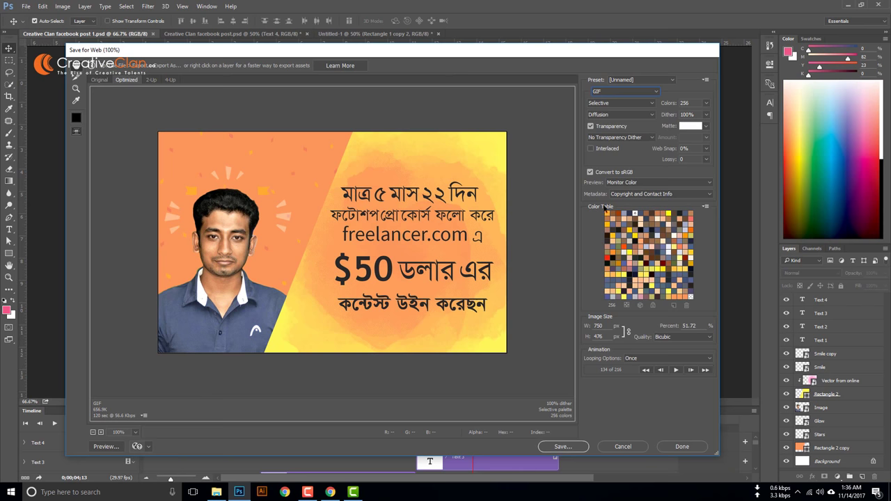
click(707, 103)
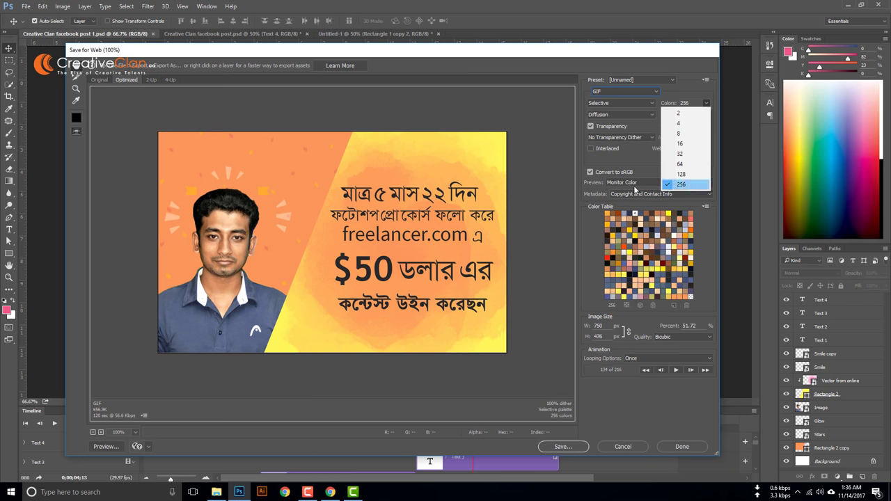
click(681, 183)
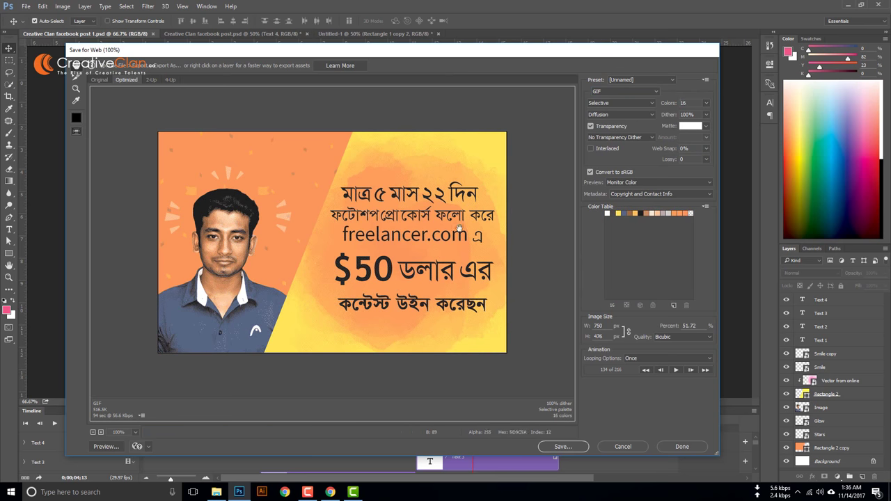
click(706, 105)
click(685, 187)
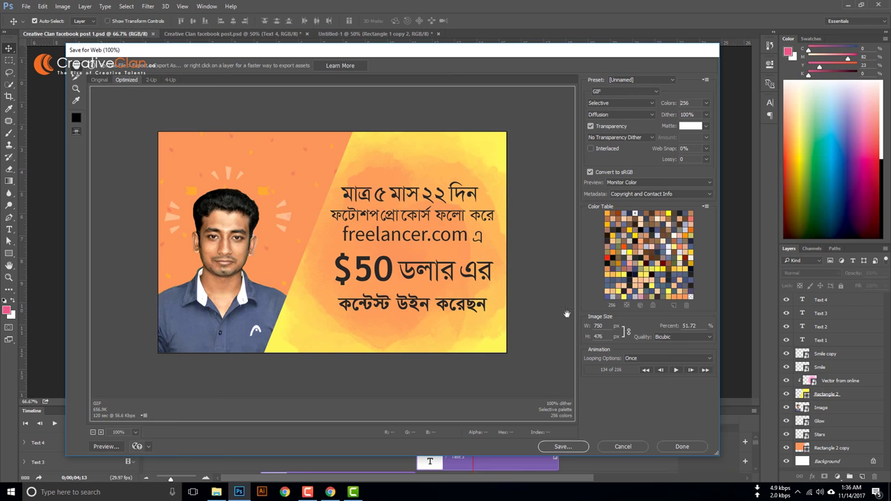
click(675, 370)
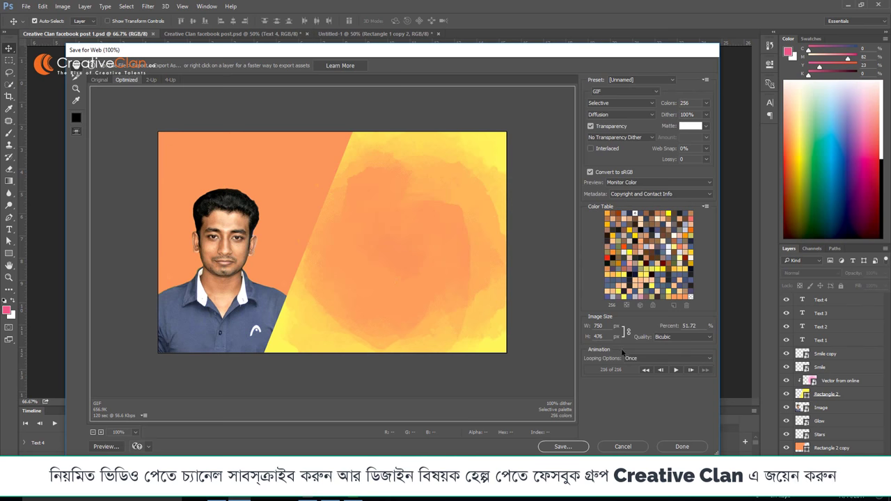
Set the GIF looping option from Once to Forever
click(645, 360)
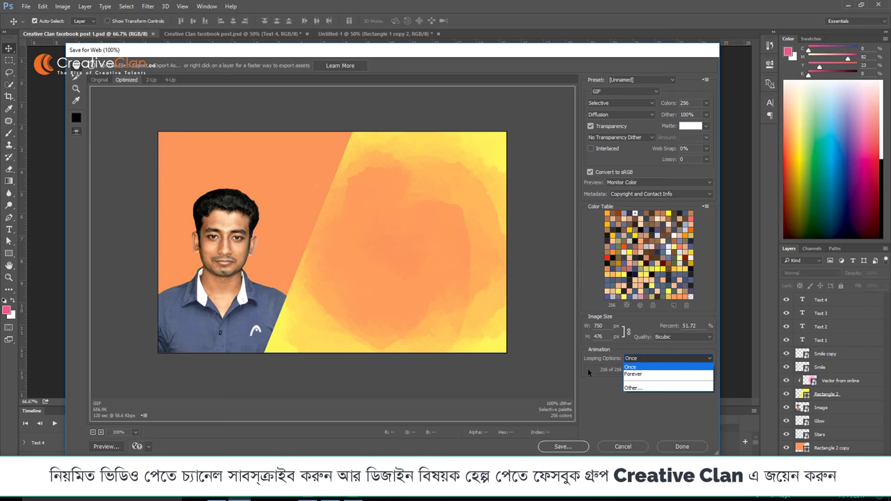
click(613, 358)
click(633, 359)
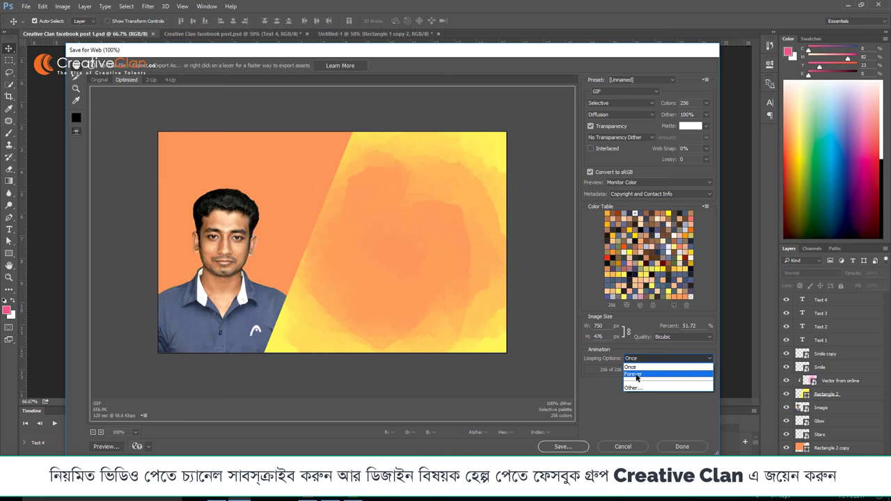
click(635, 375)
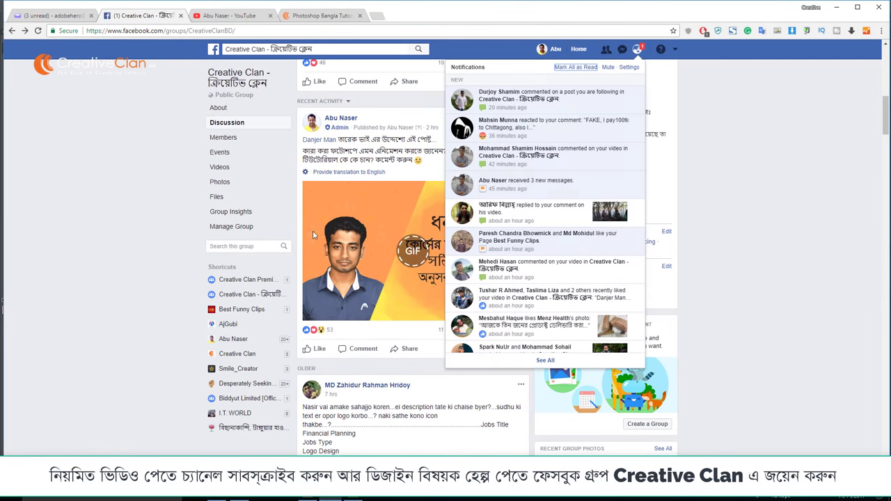
Play the GIF already posted in the Facebook group, then confirm looping stays Forever
click(390, 241)
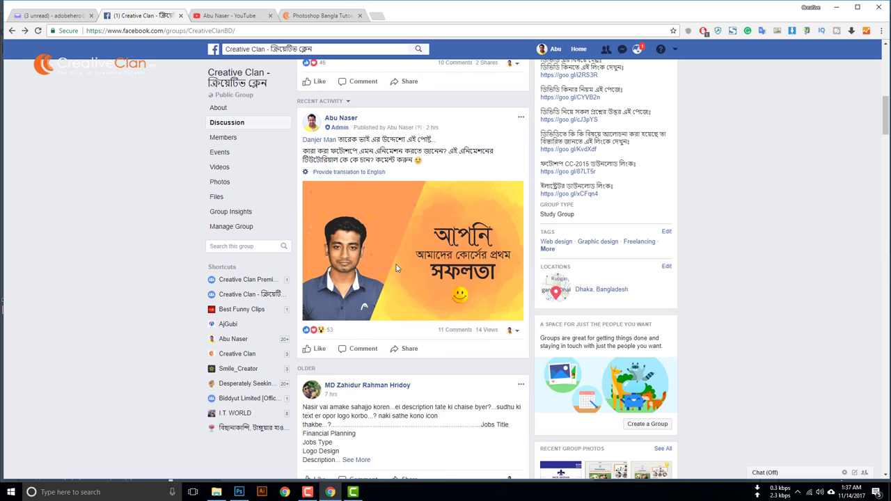
click(239, 492)
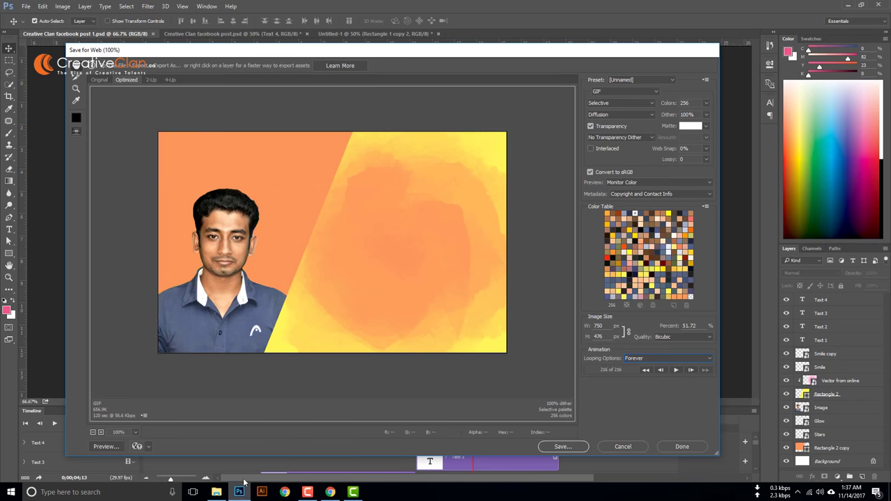
click(640, 359)
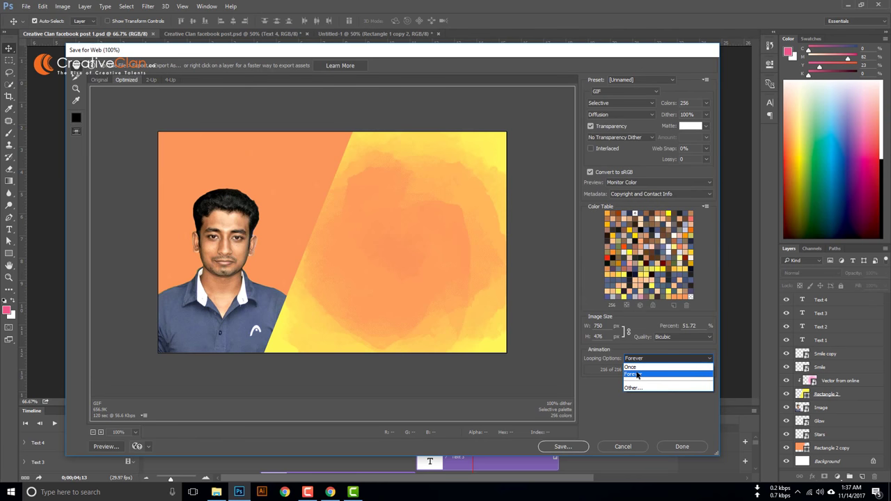
click(632, 374)
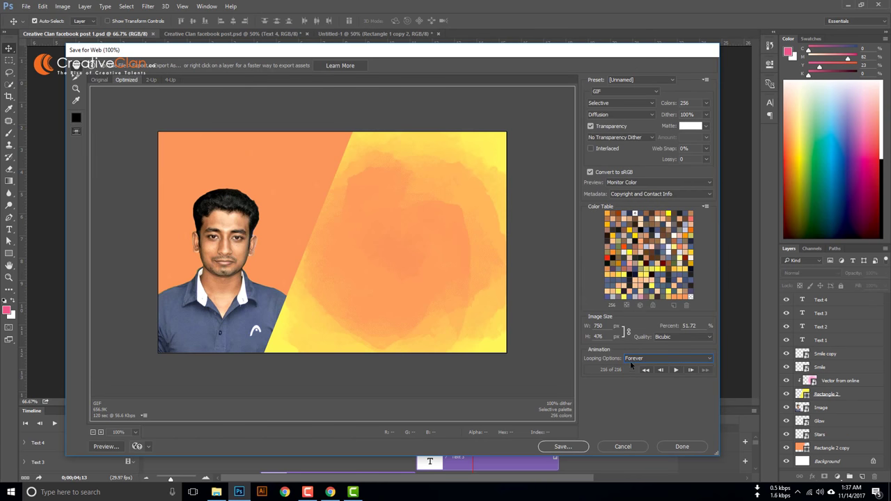
Save the GIF as Creative-Clan-facebook-post-1.gif in the Design Preview folder
click(570, 448)
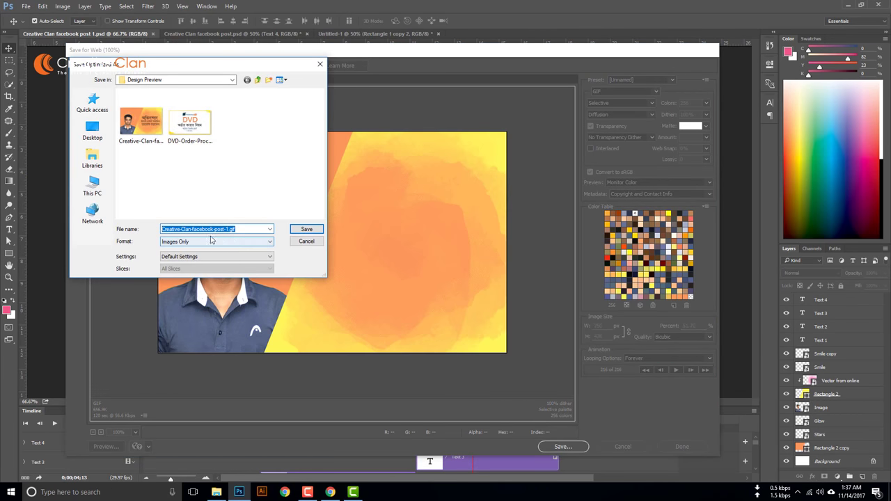
click(195, 229)
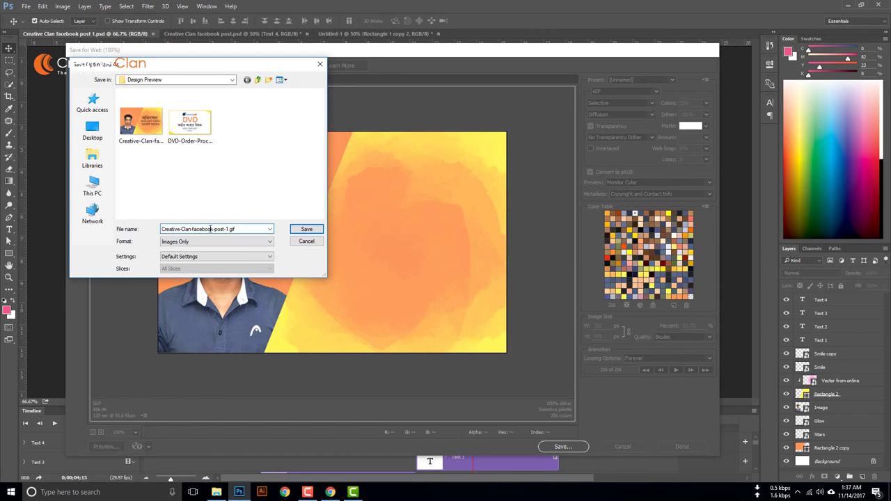
click(307, 230)
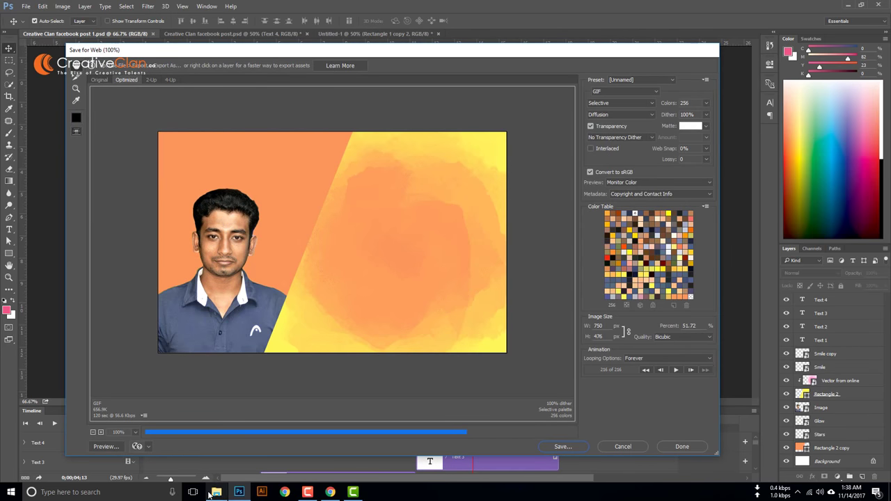
mouse_move(212, 493)
mouse_move(215, 475)
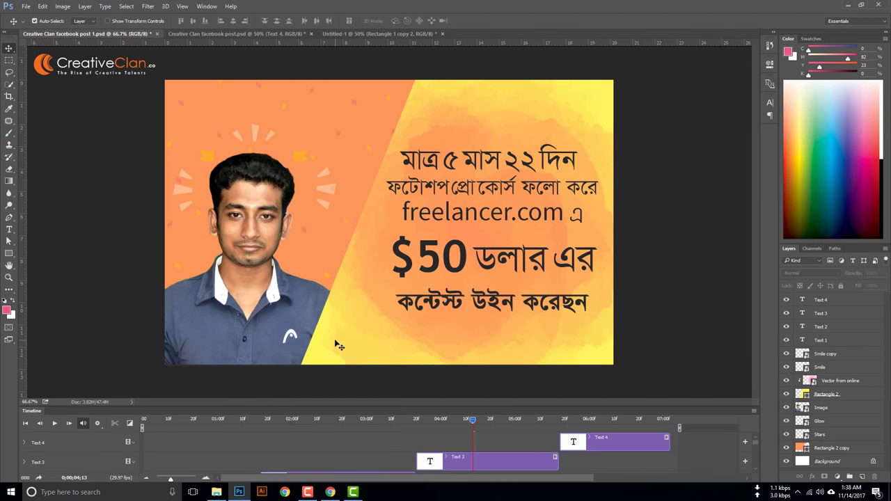
In Creative Clan facebook post.psd, select the Text 1 through Text 4 layers in turn
click(213, 34)
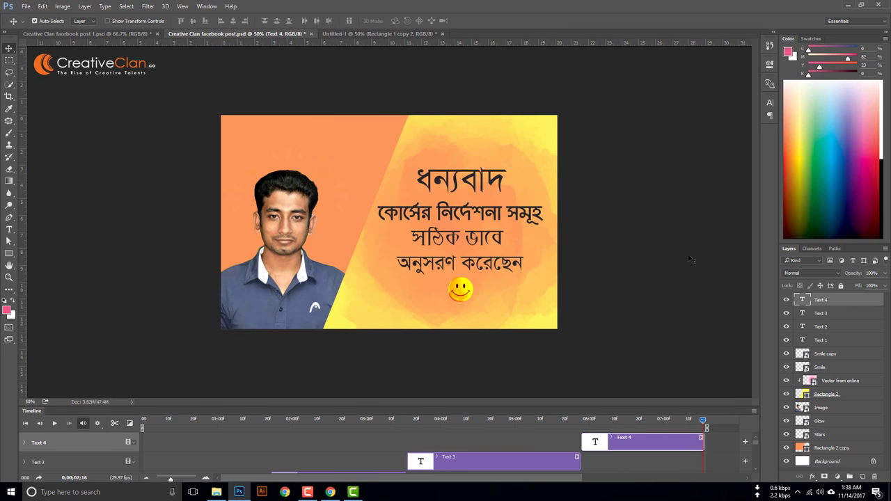
click(836, 340)
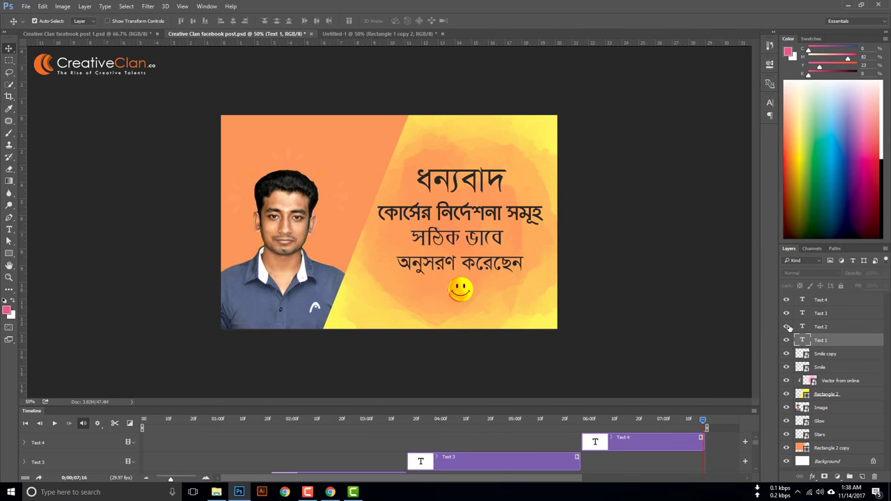
click(836, 328)
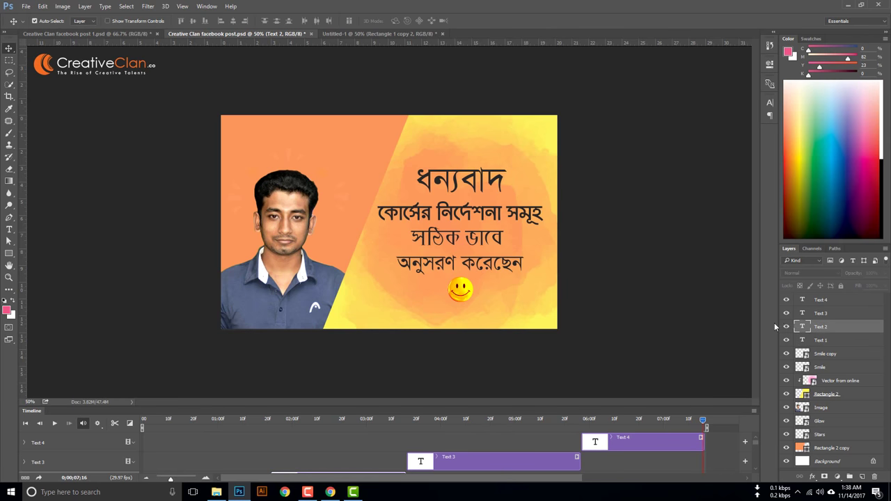
click(820, 315)
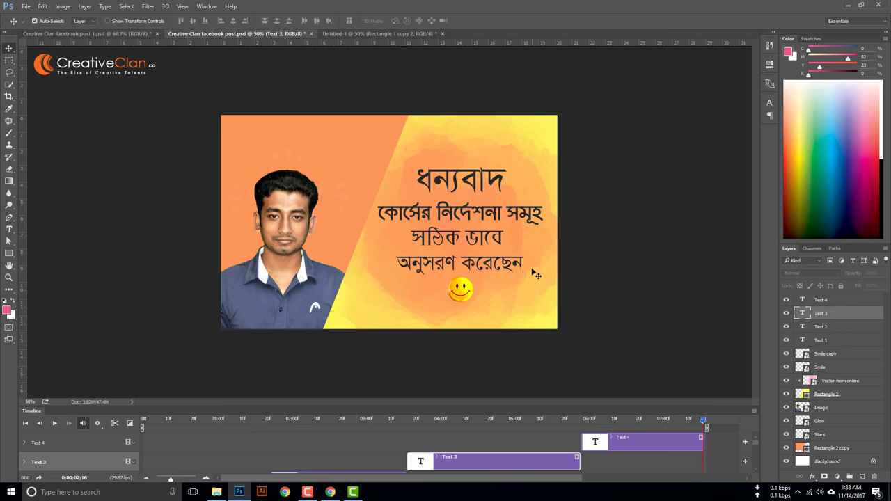
click(841, 302)
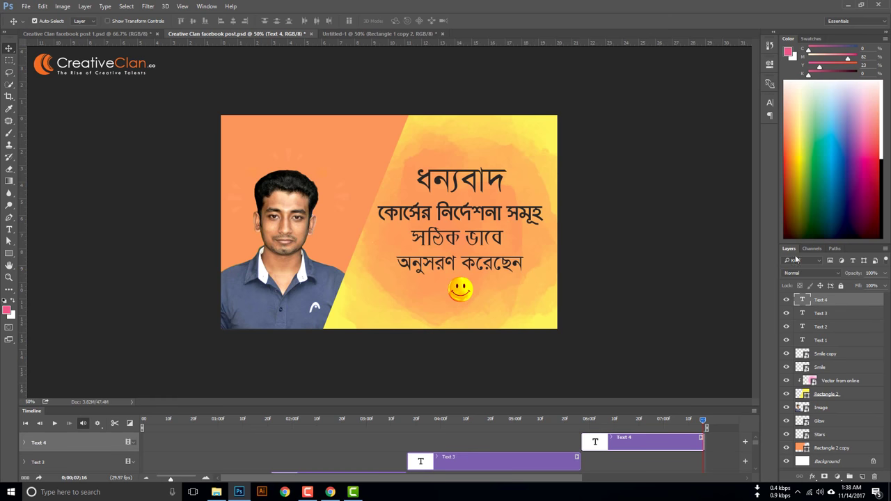
Scrub the timeline back to the $50 contest-win frame and select the Image layer
click(614, 417)
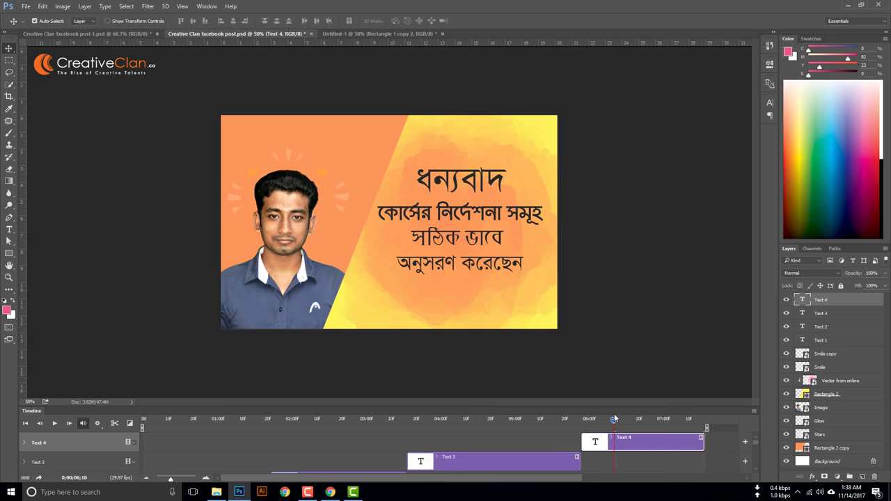
drag(604, 421, 487, 426)
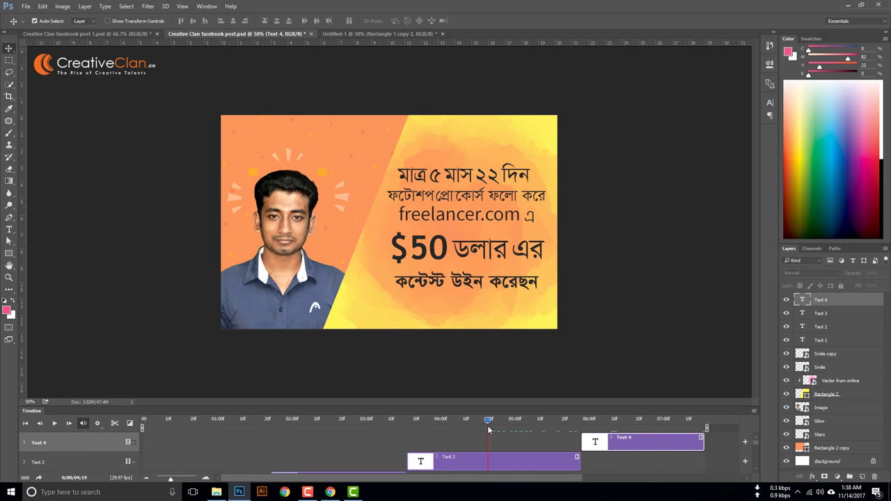
click(286, 223)
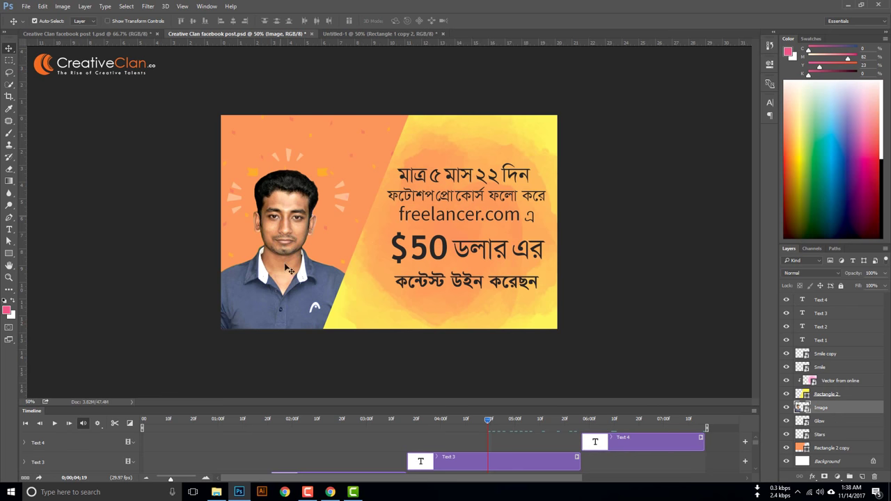
Go to the YouTube channel's Videos tab and scroll it to the top
click(330, 492)
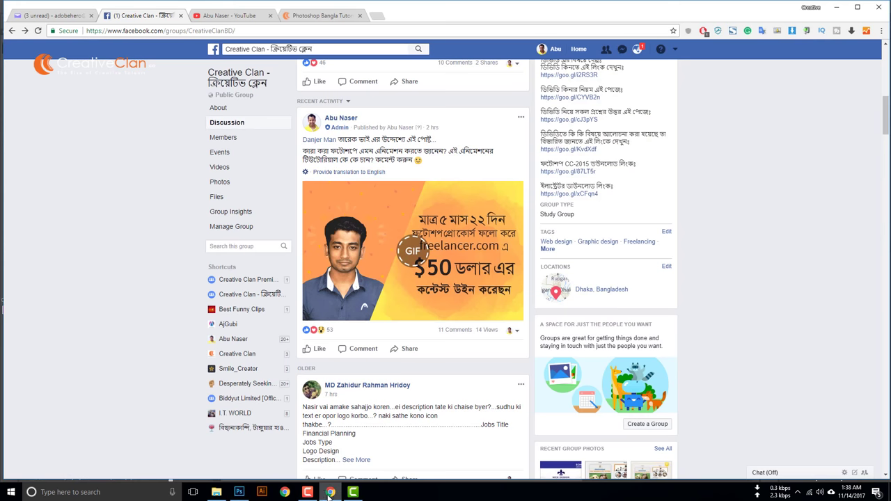
click(327, 15)
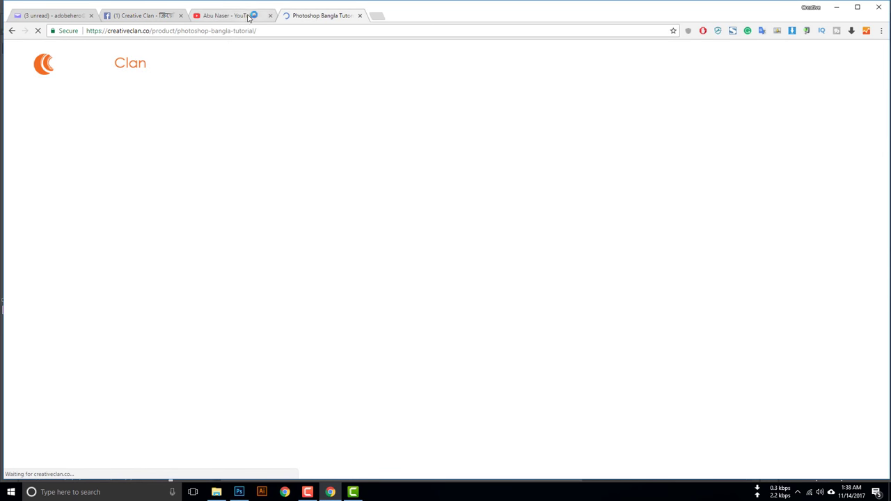
click(141, 17)
click(215, 16)
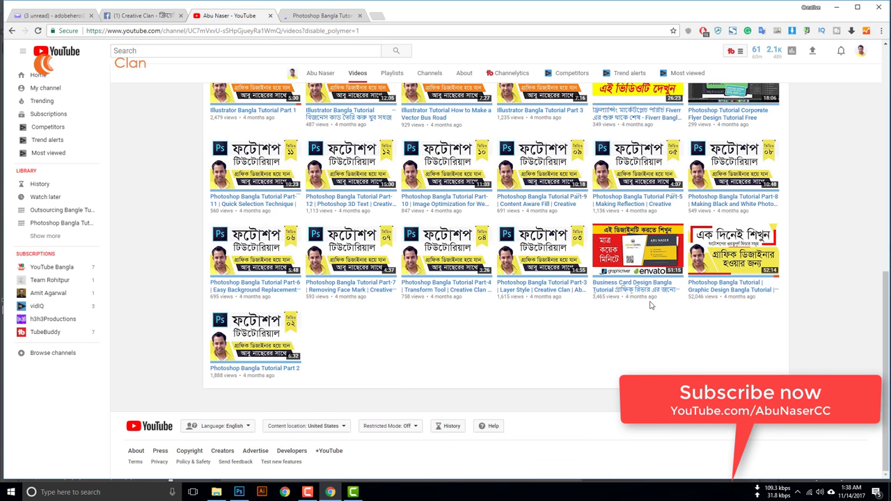
scroll(722, 277, up, 1)
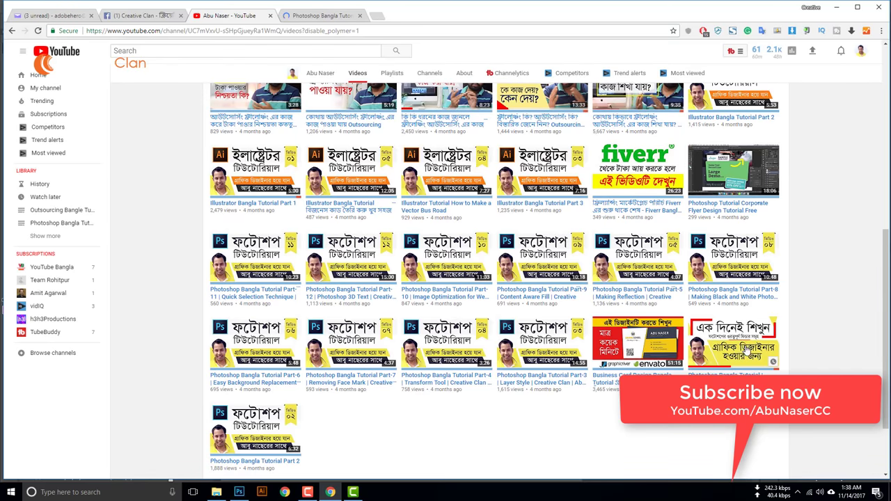
click(239, 492)
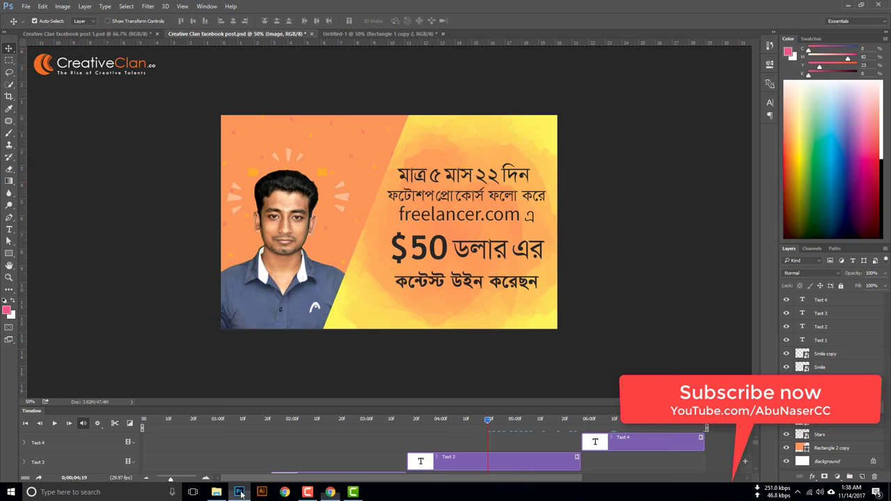
click(330, 492)
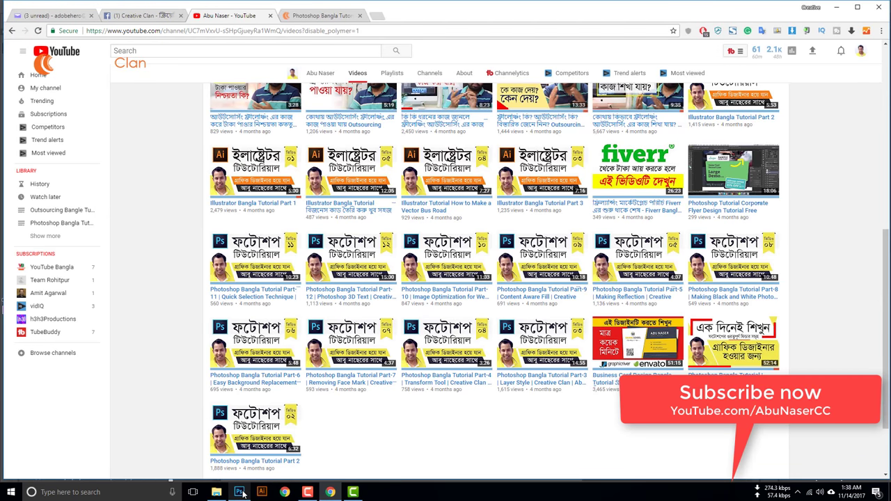
mouse_move(242, 493)
scroll(319, 370, up, 5)
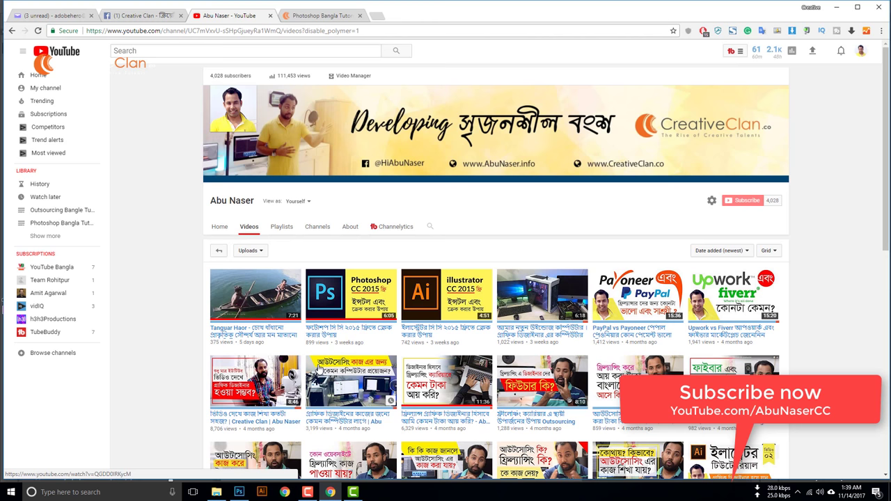
Review the Photoshop Pro DVD course product page, then return to the Creative Clan Facebook group
click(319, 15)
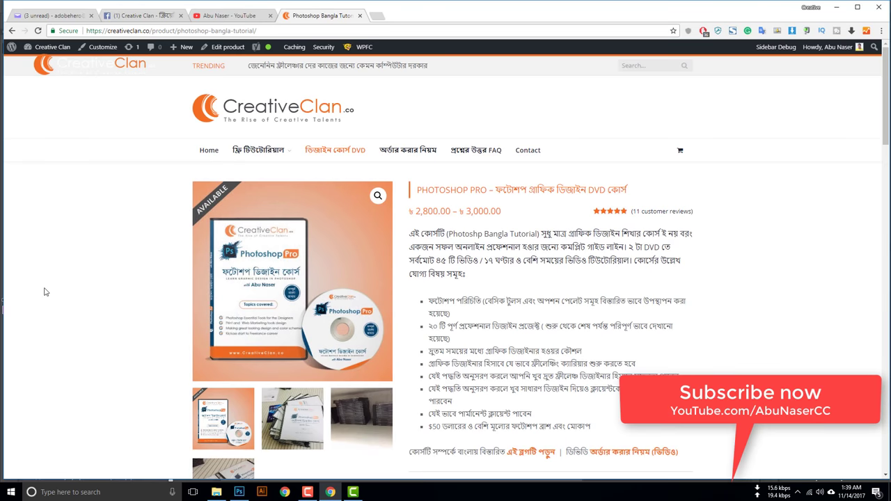
scroll(43, 293, down, 3)
scroll(44, 293, up, 3)
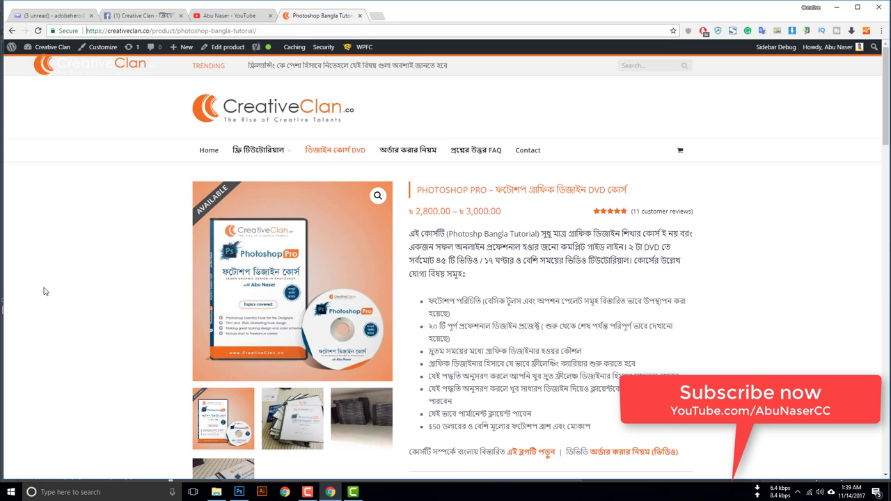
click(127, 21)
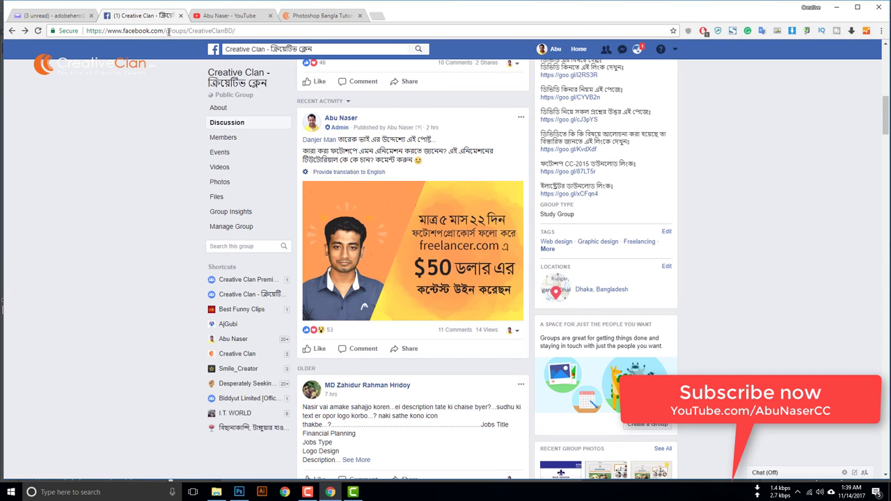
click(235, 16)
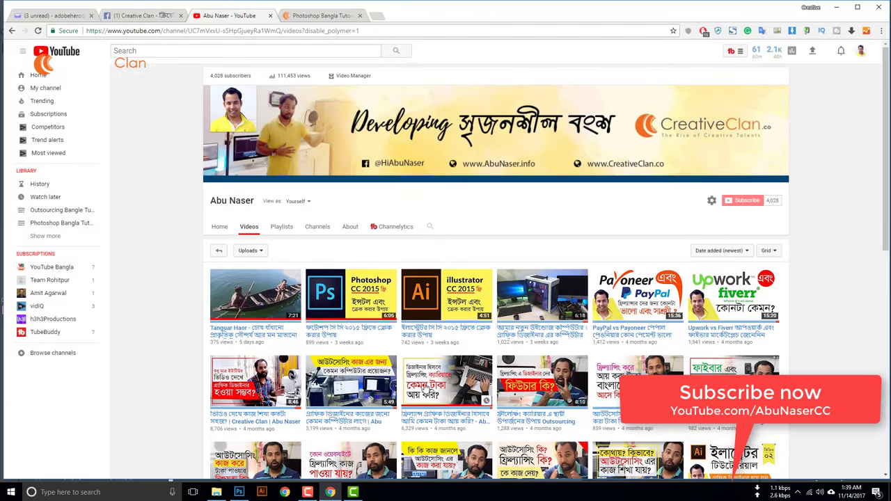
click(124, 16)
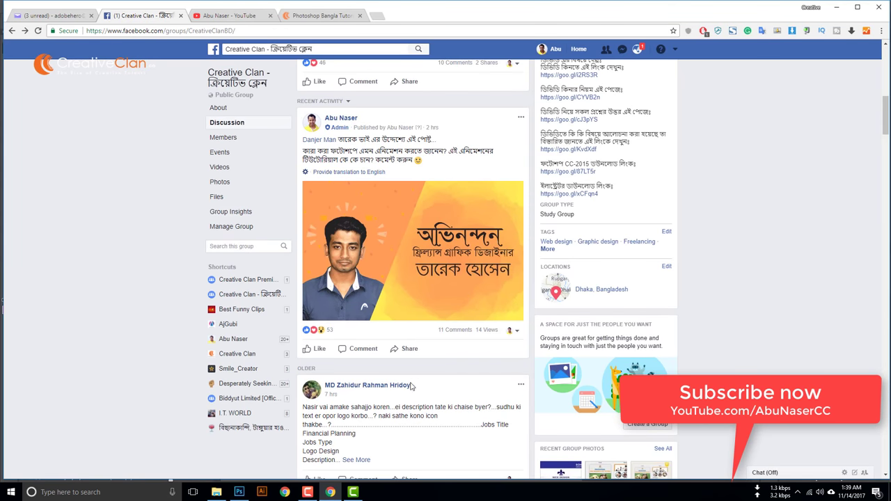
scroll(408, 388, down, 3)
scroll(409, 389, up, 2)
scroll(409, 389, up, 10)
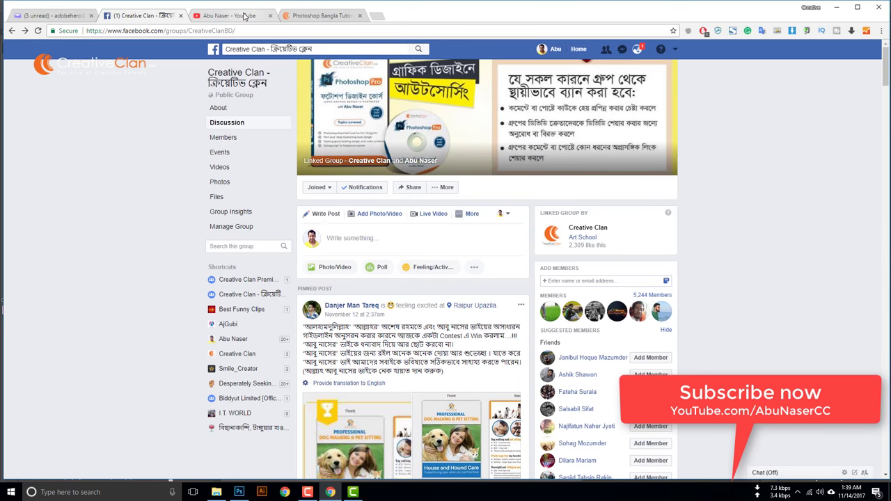
click(245, 15)
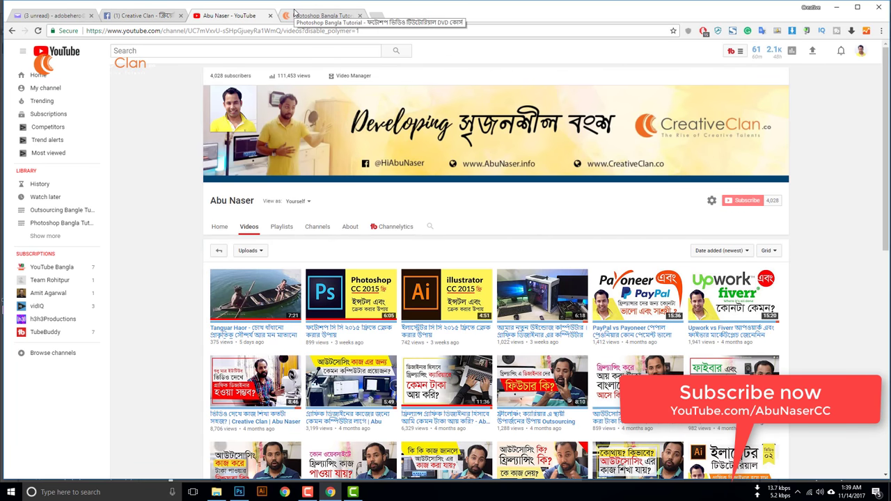
scroll(540, 341, down, 10)
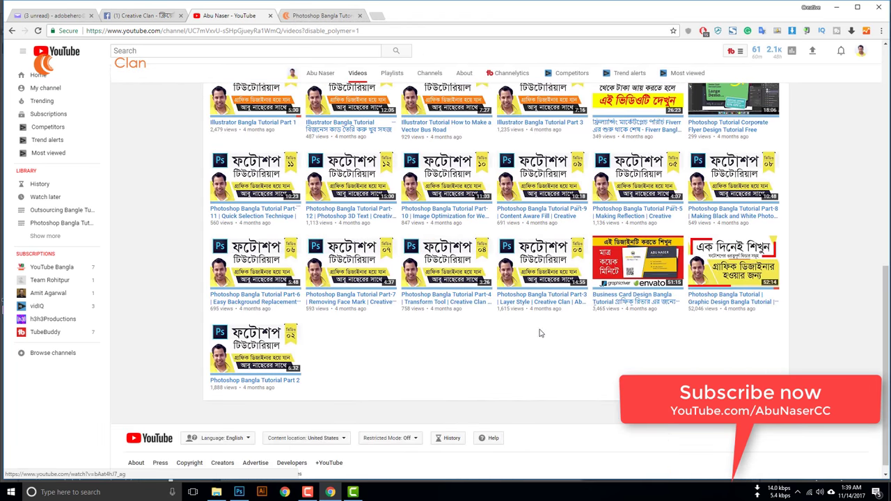
scroll(530, 307, up, 10)
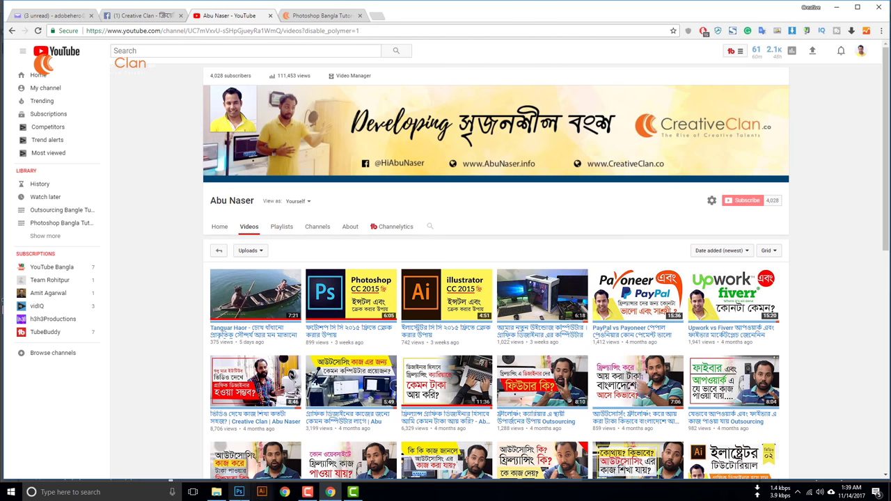
click(239, 492)
click(330, 492)
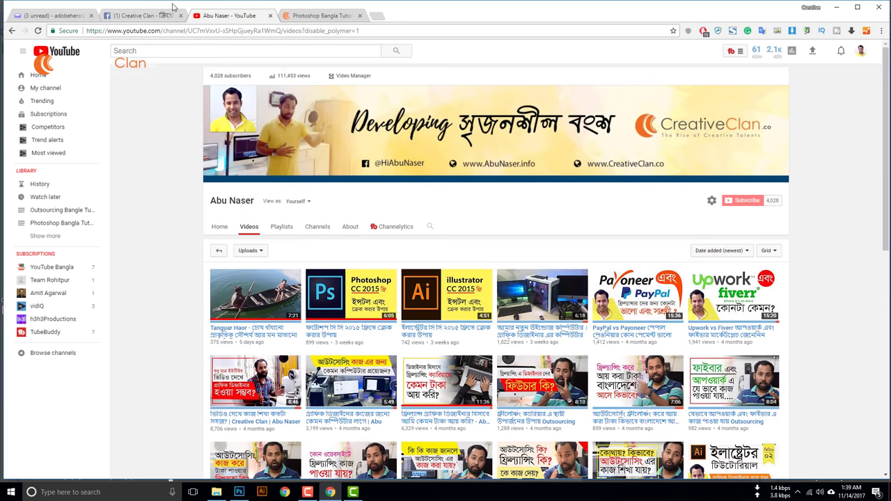
click(174, 11)
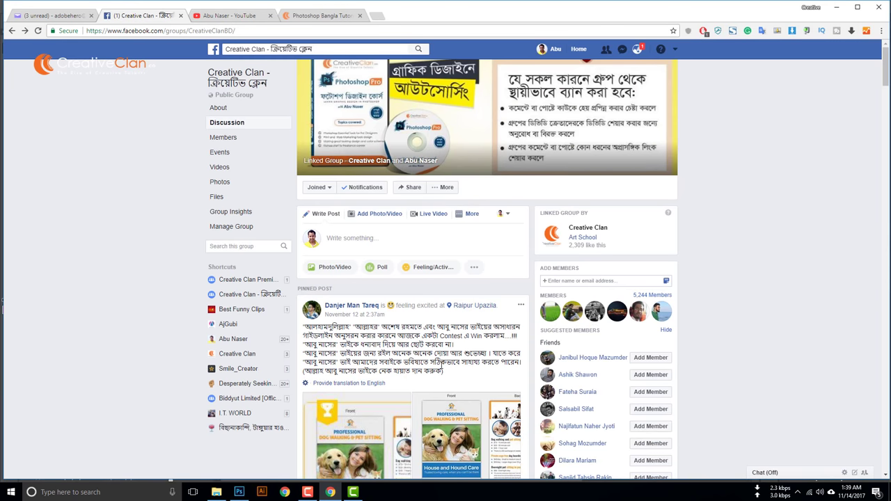